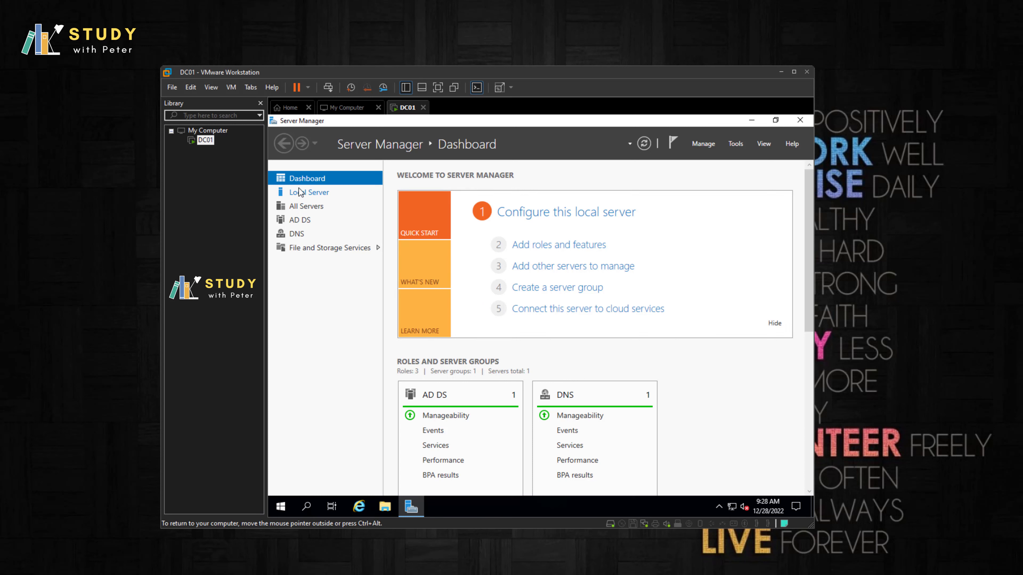
# Step: Show DC01's Local Server properties, confirming its domain is webwoka.local
pyautogui.click(302, 192)
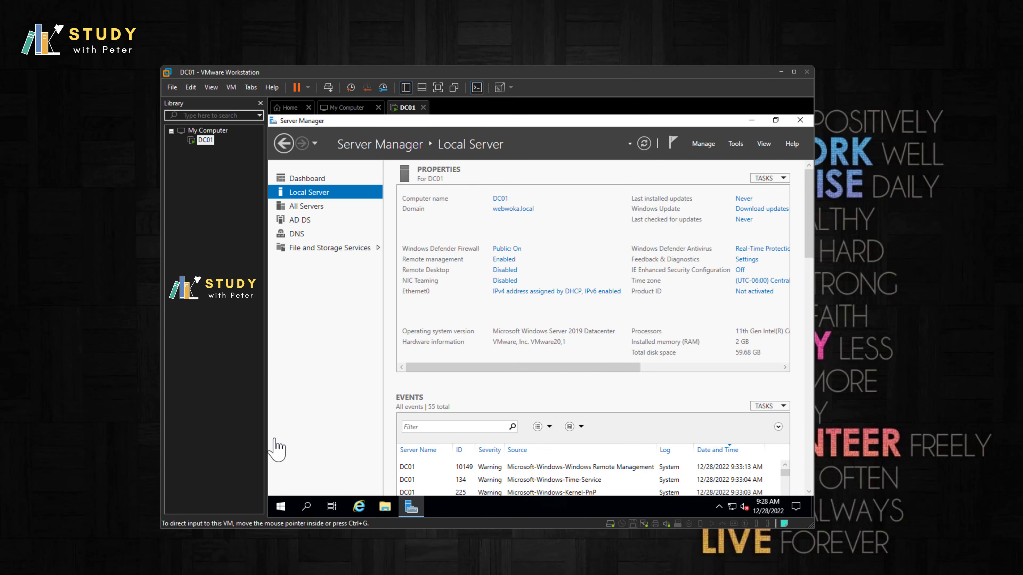
# Step: Search Windows for 'power' and run Windows PowerShell as administrator
pyautogui.click(305, 507)
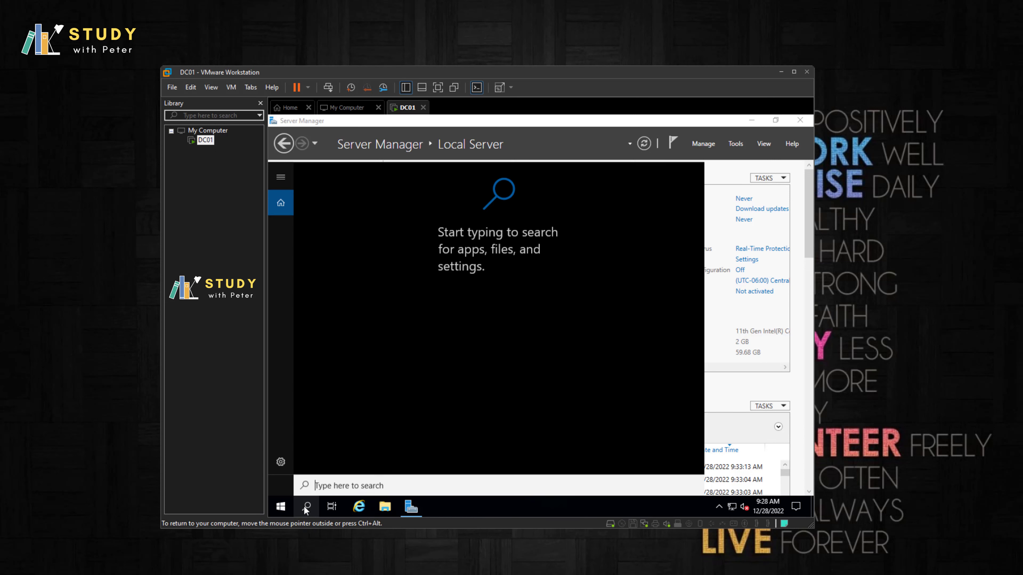
pyautogui.write('poer')
pyautogui.press('BackSpace')
pyautogui.press('BackSpace')
pyautogui.press('BackSpace')
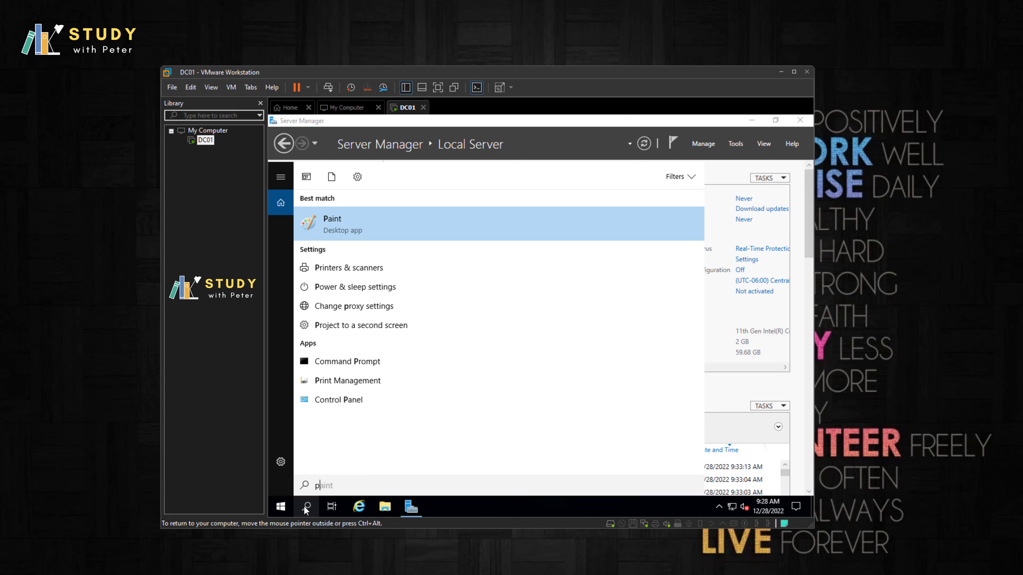
pyautogui.write('ower')
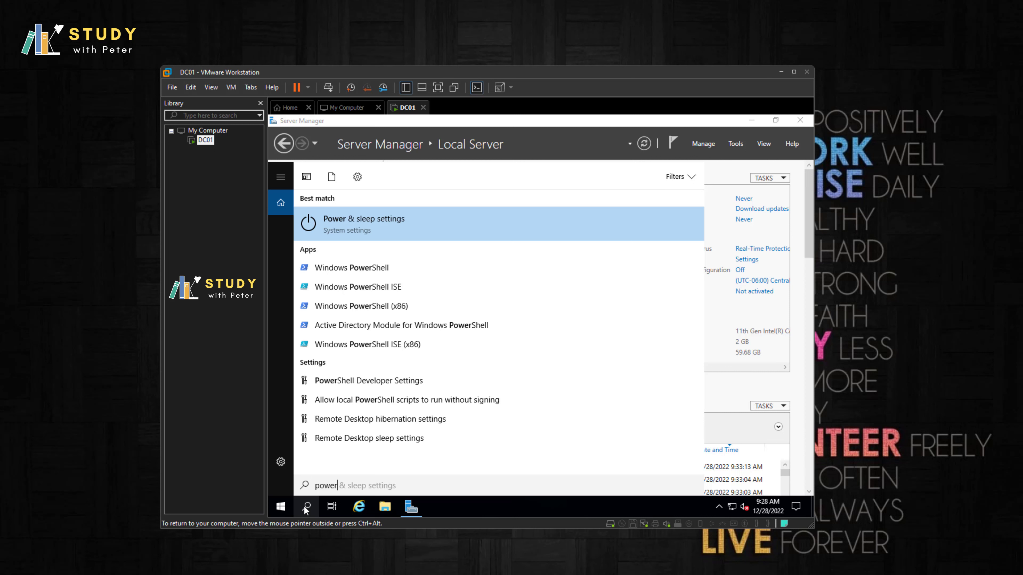
pyautogui.press('BackSpace')
pyautogui.press('BackSpace')
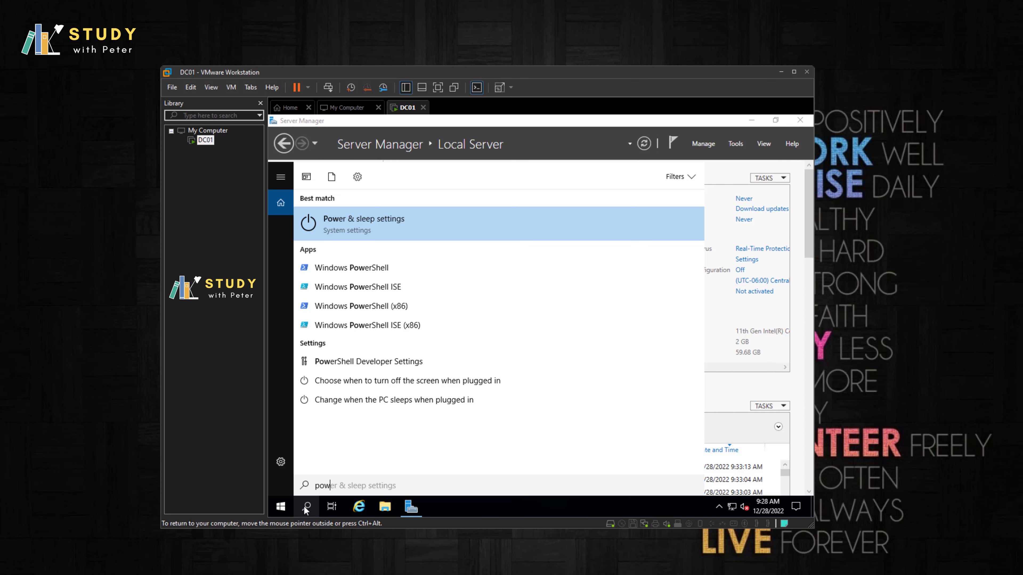
pyautogui.write('er')
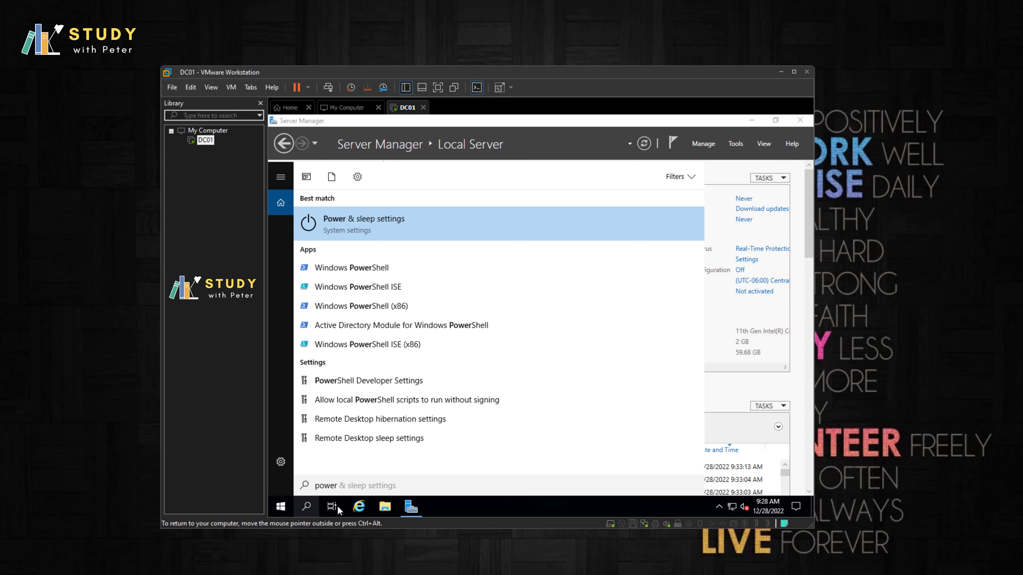
pyautogui.rightClick(395, 266)
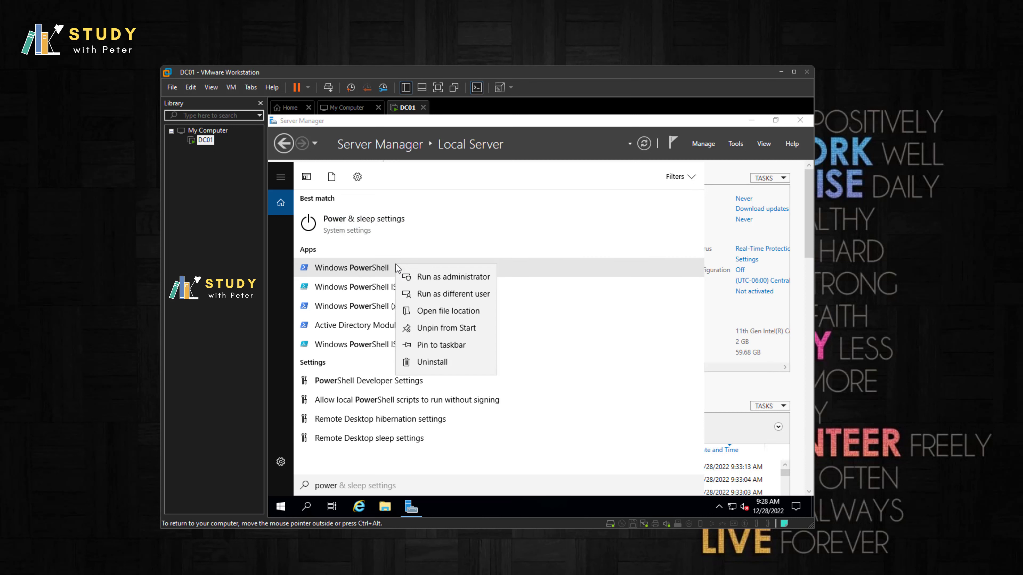
pyautogui.click(422, 276)
# Step: Approve the admin prompt, run whoami to confirm the webwoka domain account, then close PowerShell
pyautogui.click(485, 377)
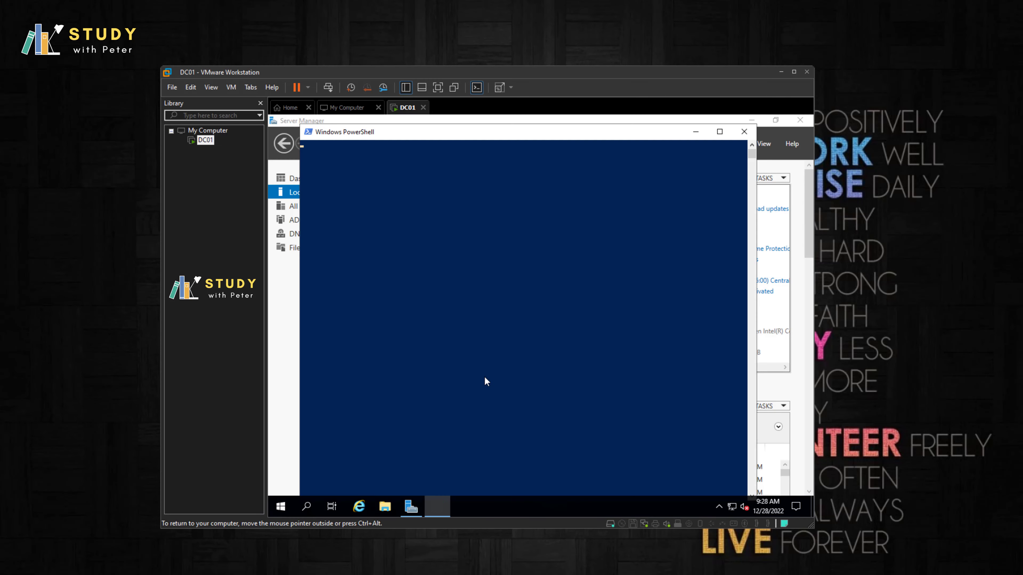
pyautogui.write('wh')
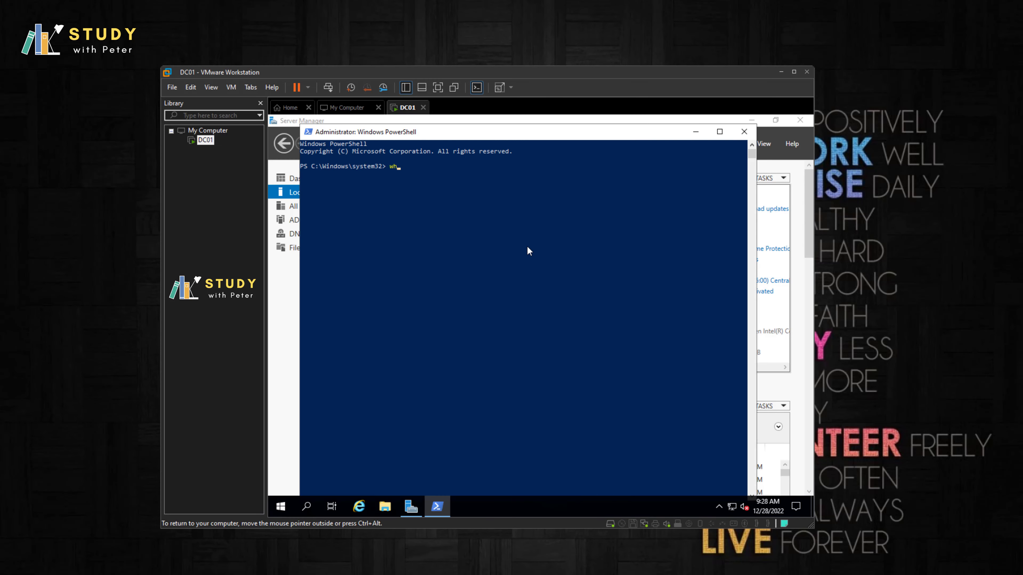
pyautogui.write('oiam')
pyautogui.press('Return')
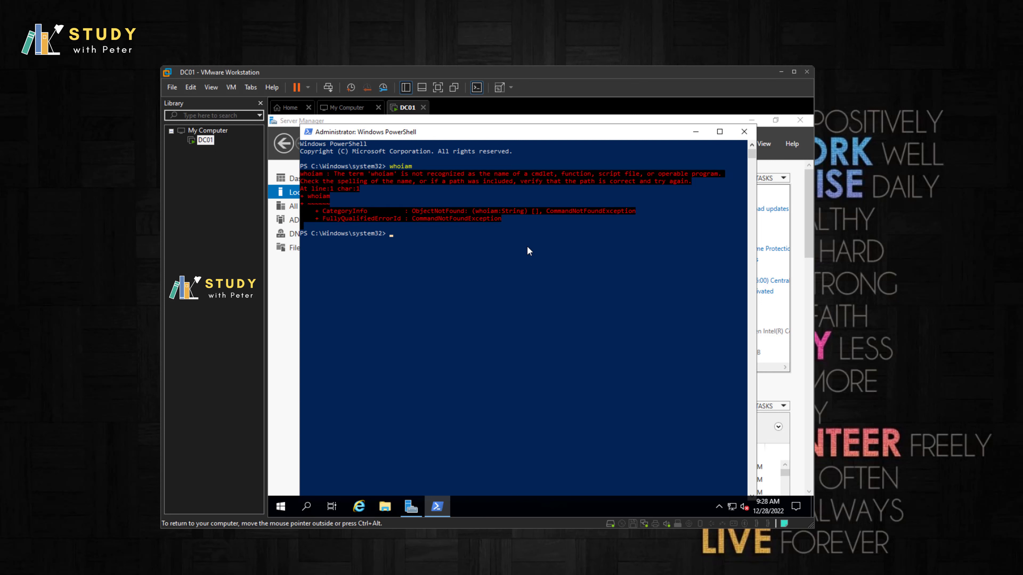
pyautogui.write('whoami')
pyautogui.press('Return')
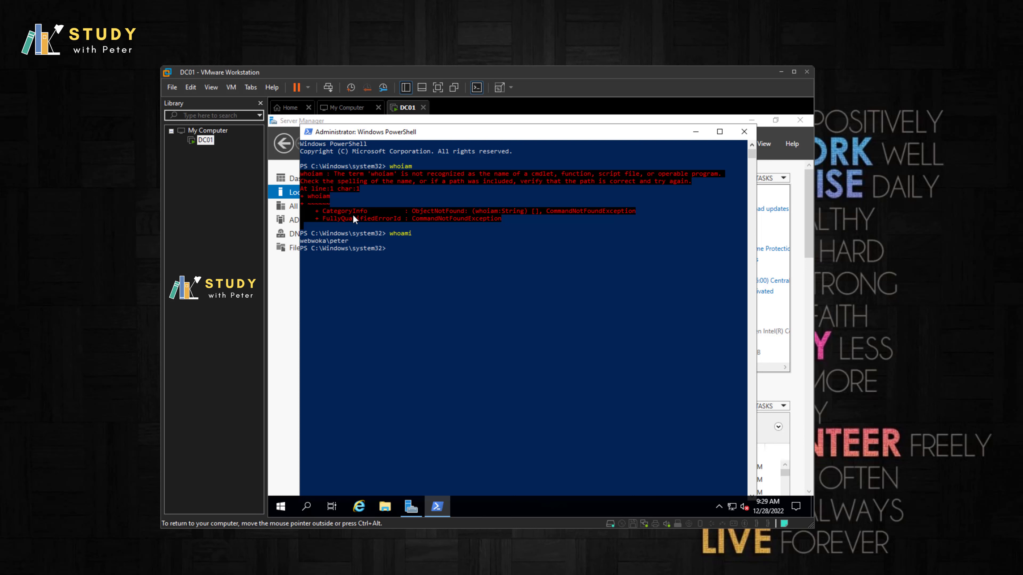
pyautogui.moveTo(348, 241); pyautogui.dragTo(300, 240)
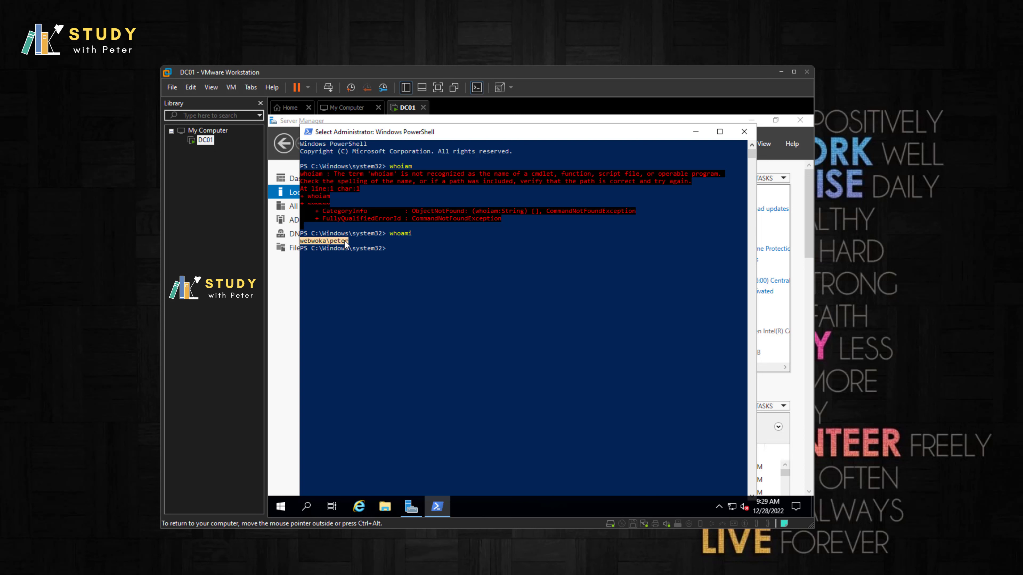
pyautogui.click(743, 132)
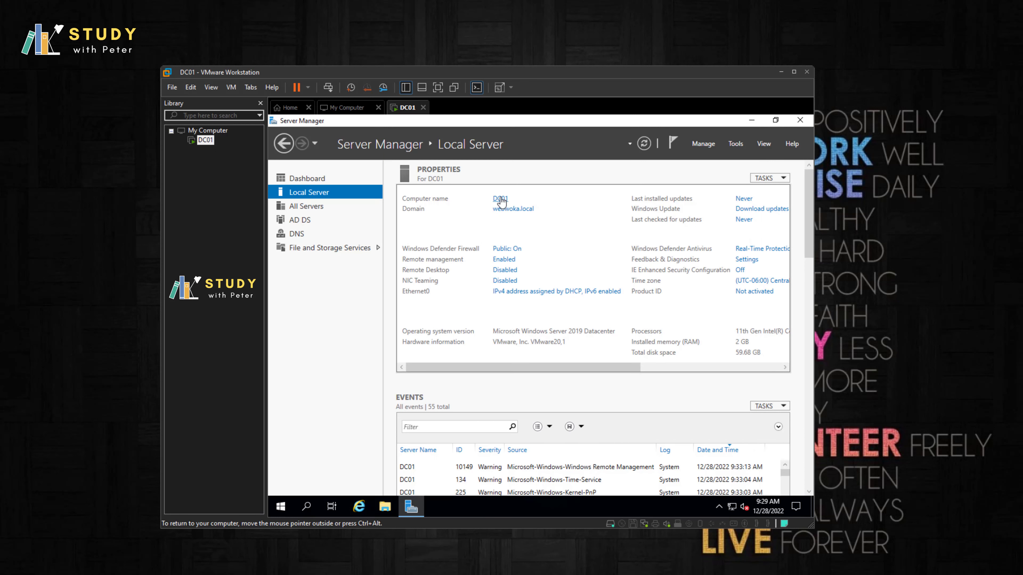
pyautogui.click(316, 208)
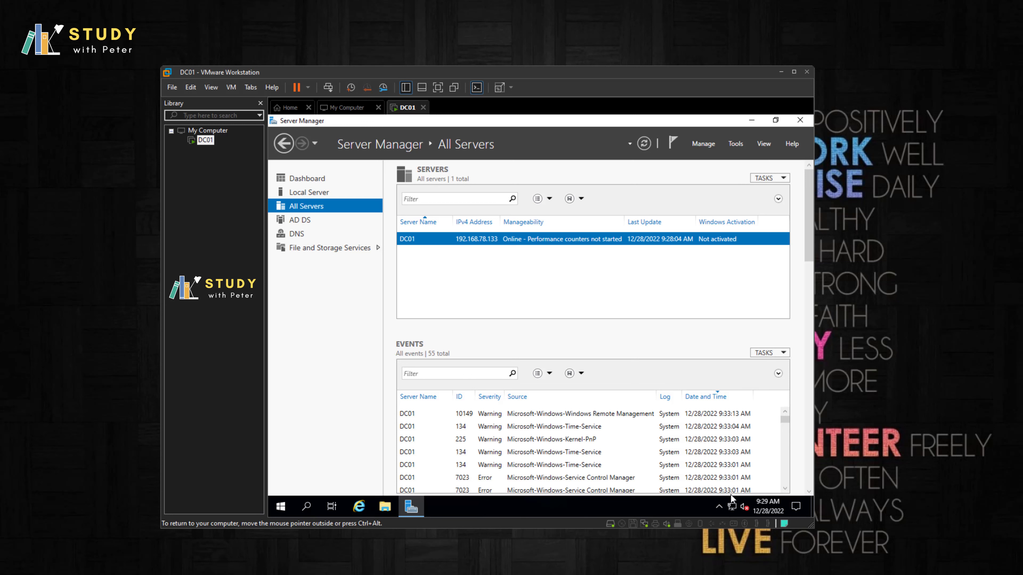
pyautogui.click(317, 180)
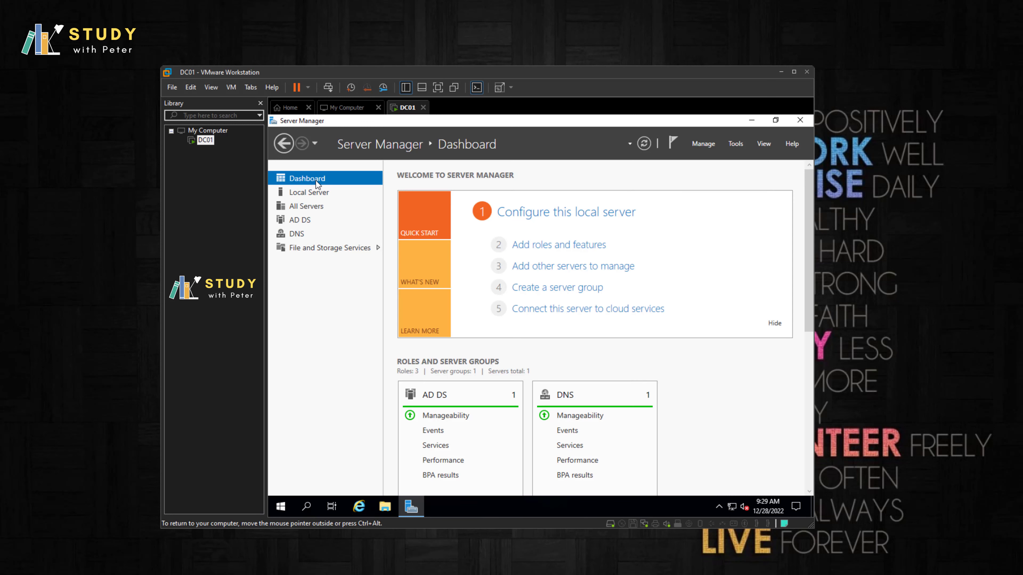
pyautogui.click(307, 194)
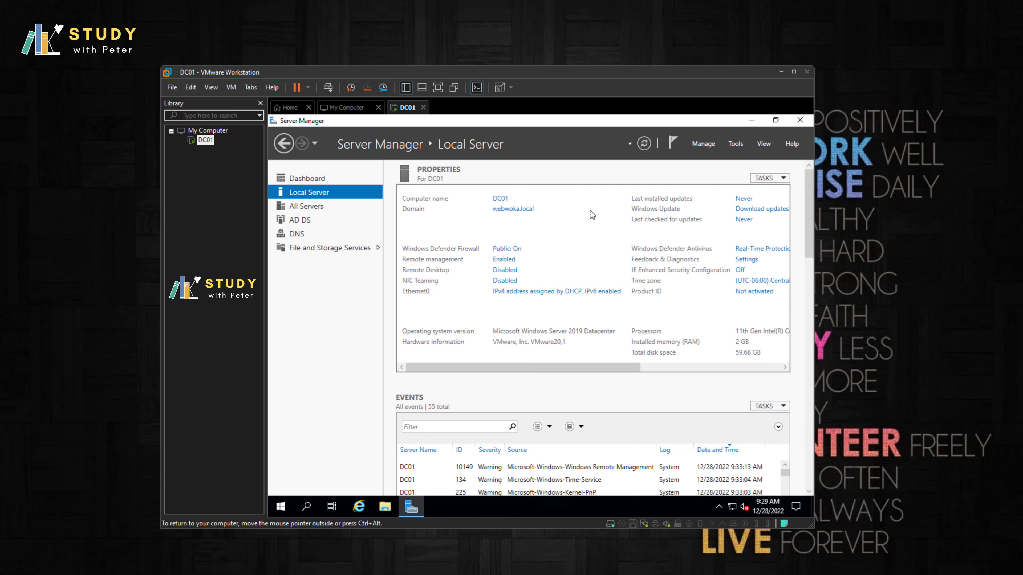
# Step: Inspect Ethernet0's adapter properties and IPv4 entry, then close them unchanged
pyautogui.click(553, 296)
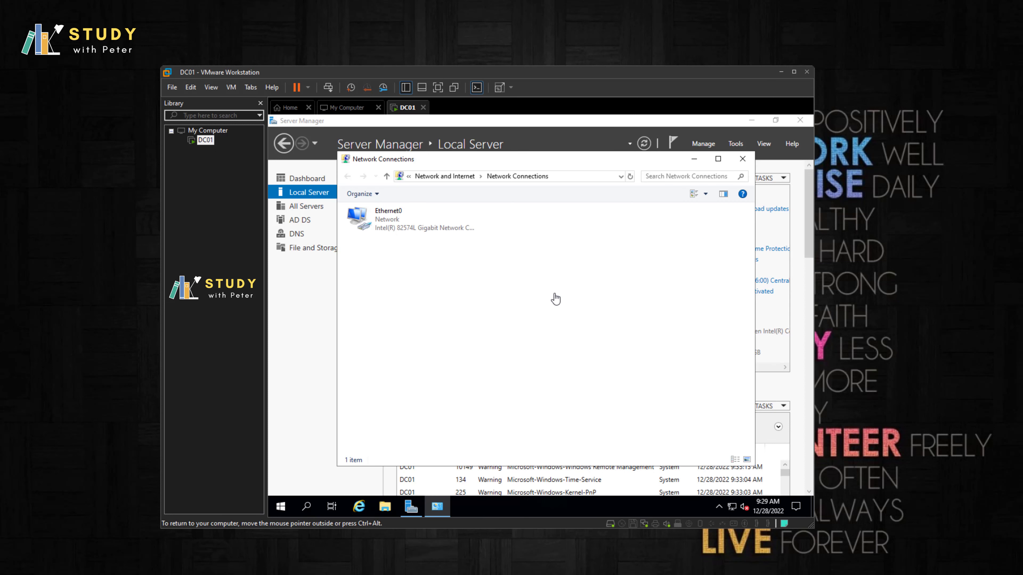
pyautogui.rightClick(384, 230)
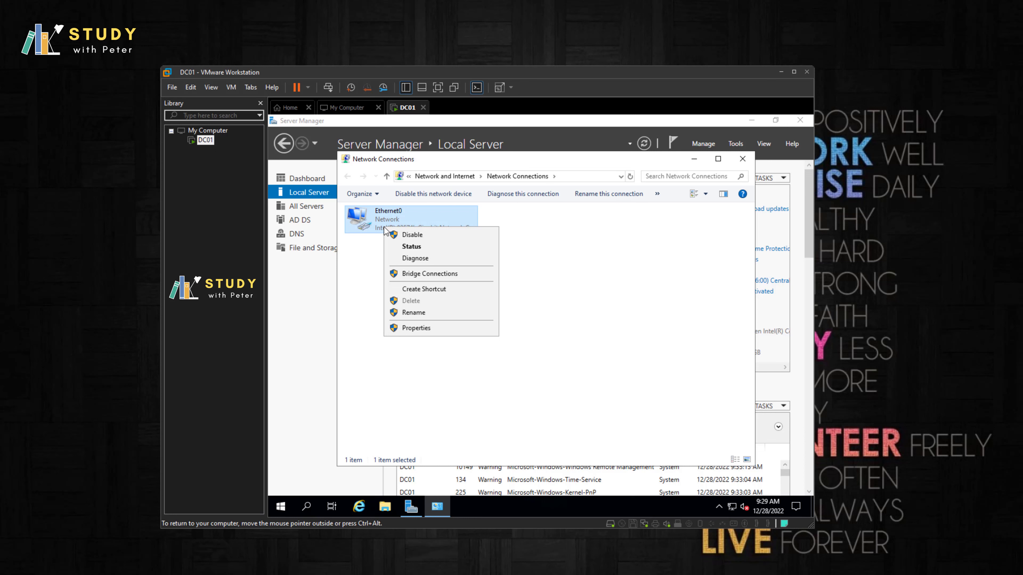
pyautogui.click(407, 332)
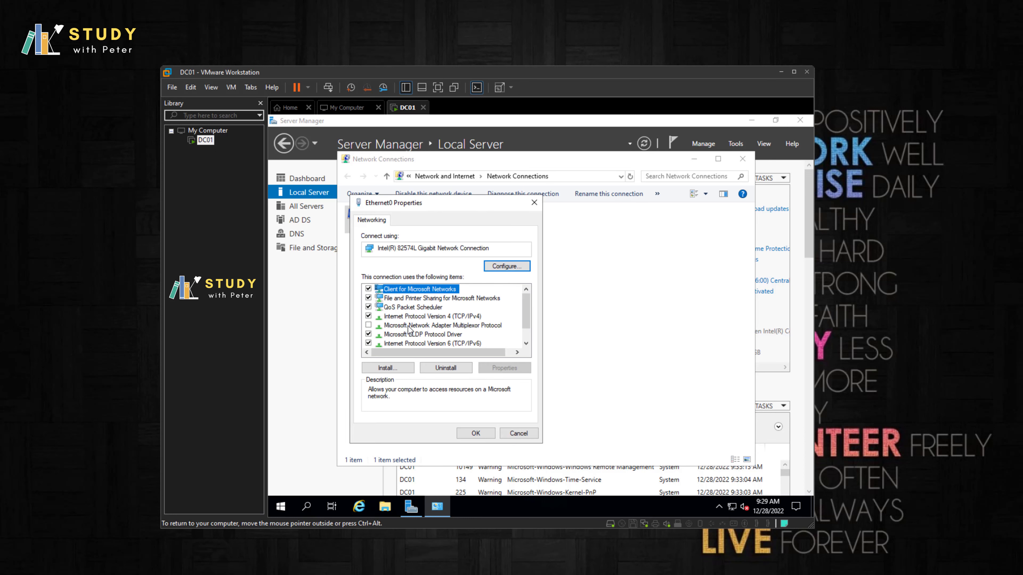
pyautogui.click(412, 317)
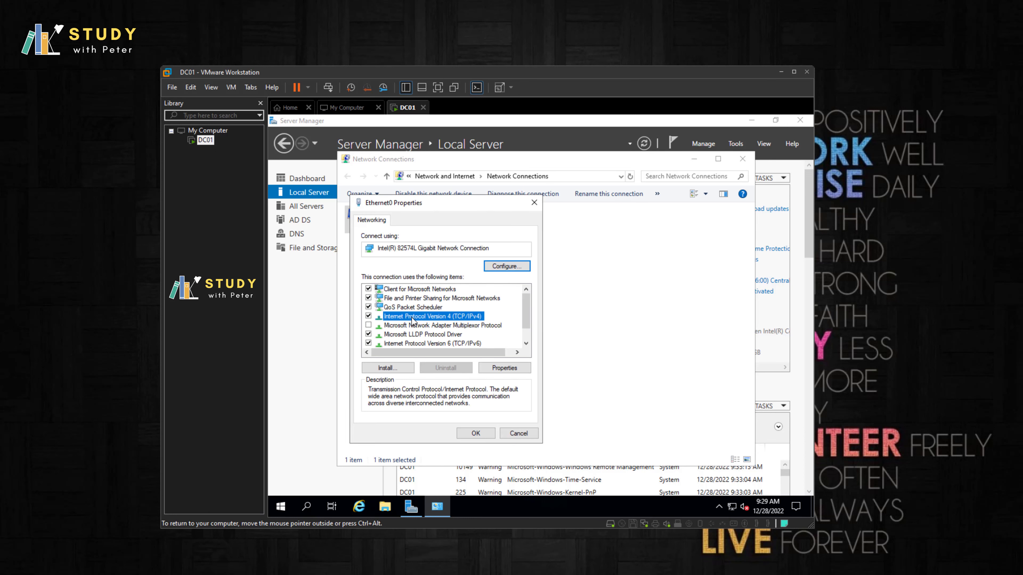
pyautogui.click(534, 202)
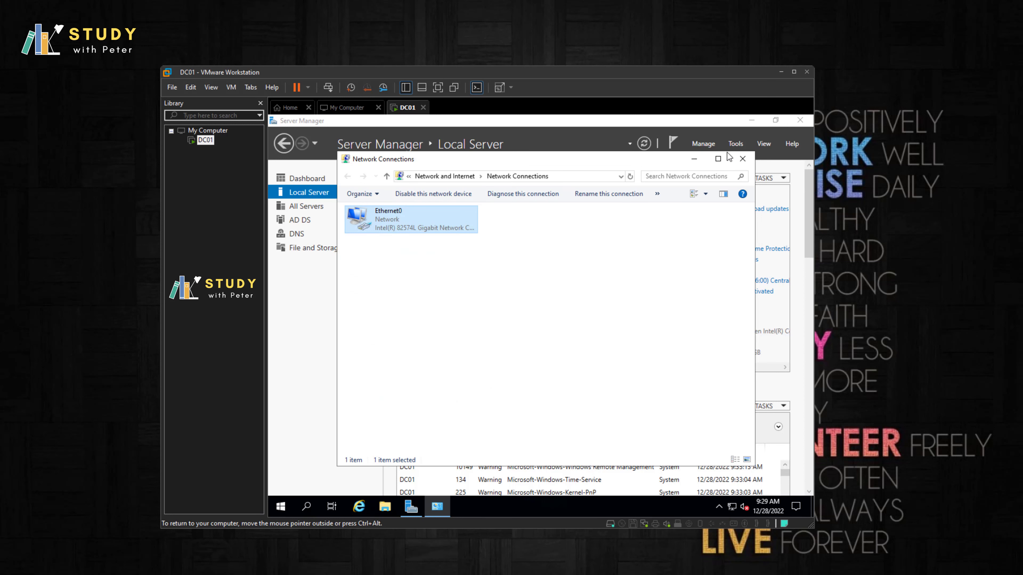
pyautogui.click(743, 160)
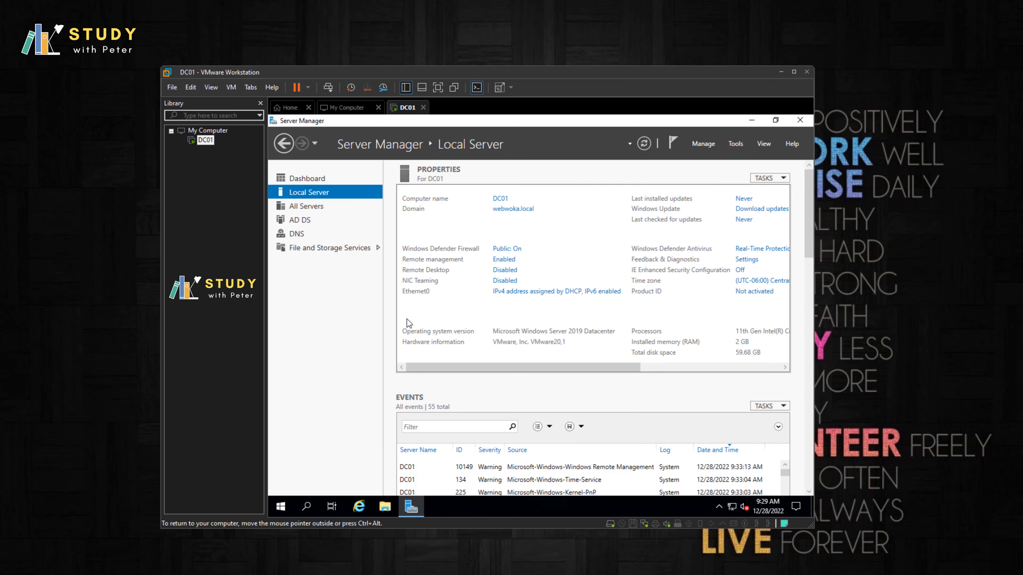
# Step: Return to Ethernet0's properties, untick IPv6 and bring up the IPv4 settings
pyautogui.click(527, 293)
pyautogui.rightClick(394, 225)
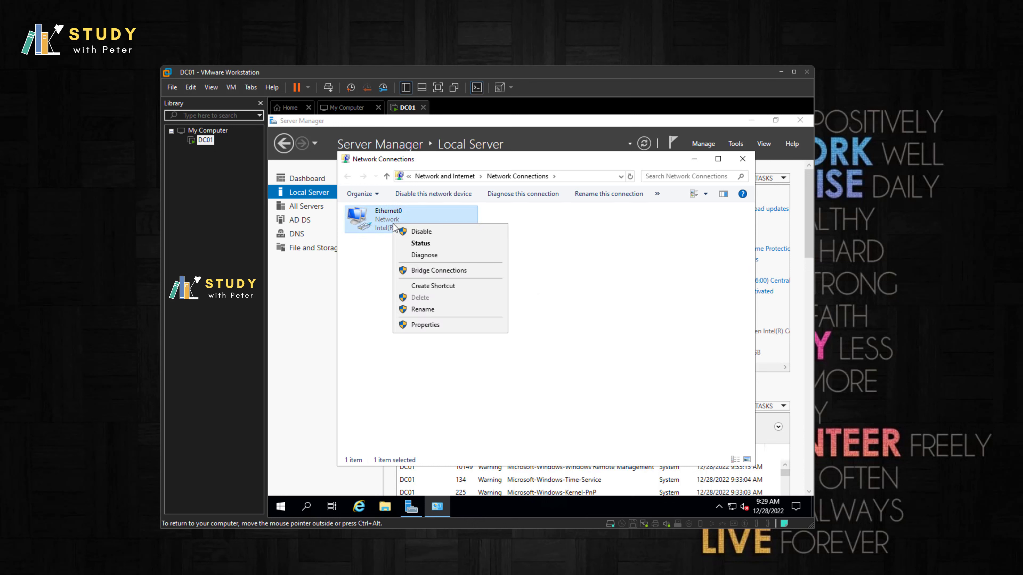
pyautogui.click(417, 324)
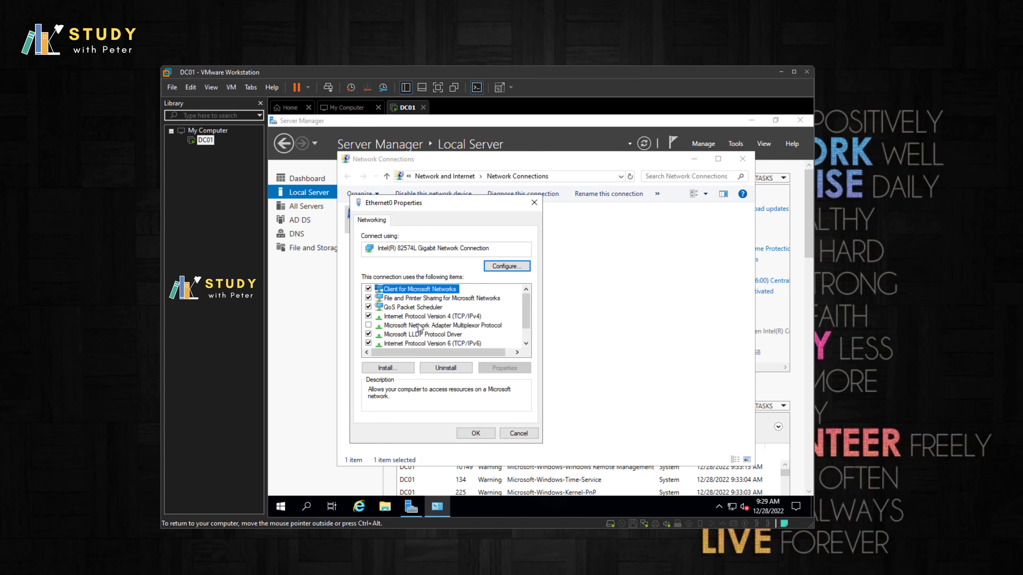
pyautogui.click(442, 318)
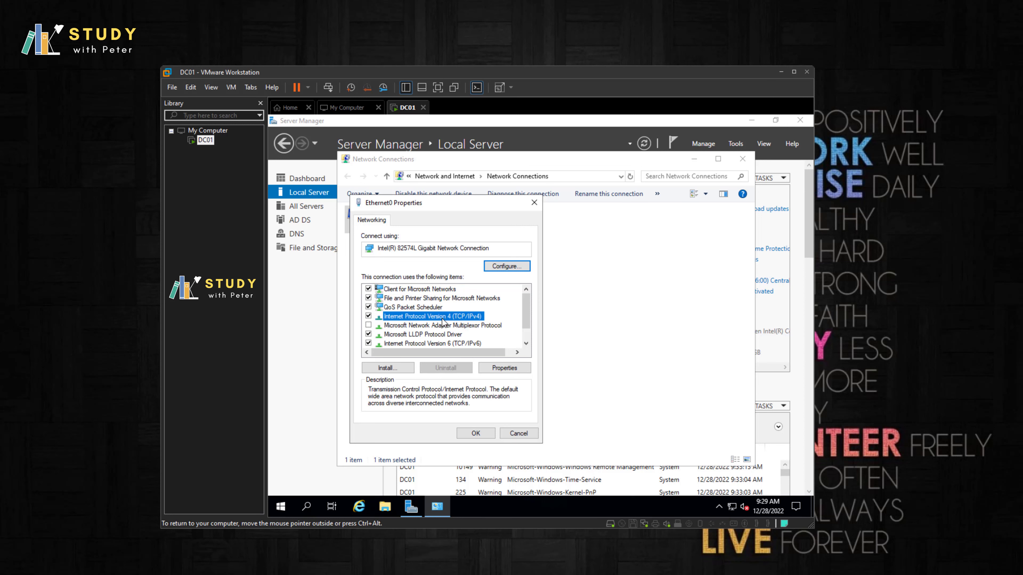
pyautogui.click(368, 344)
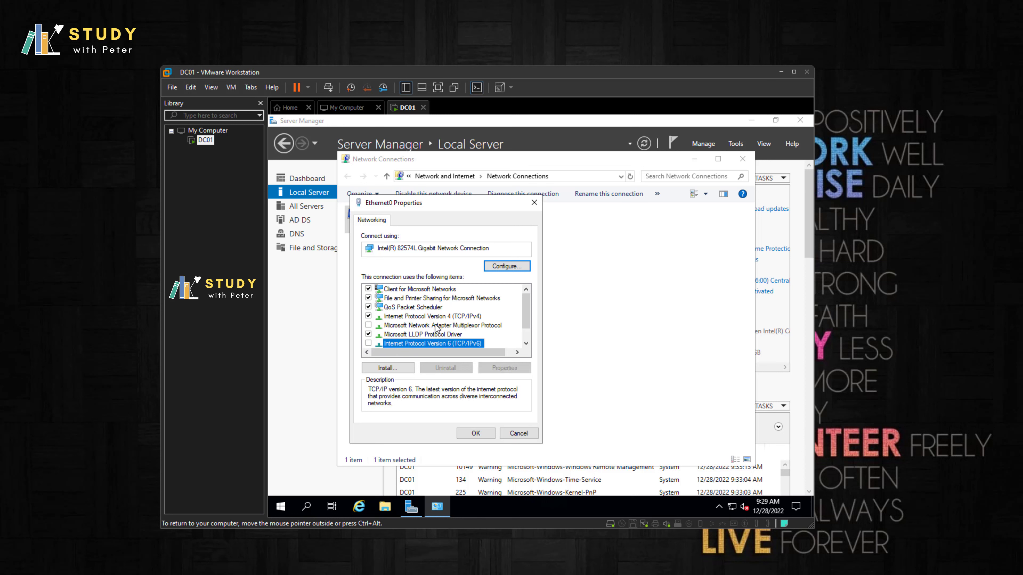
pyautogui.doubleClick(442, 317)
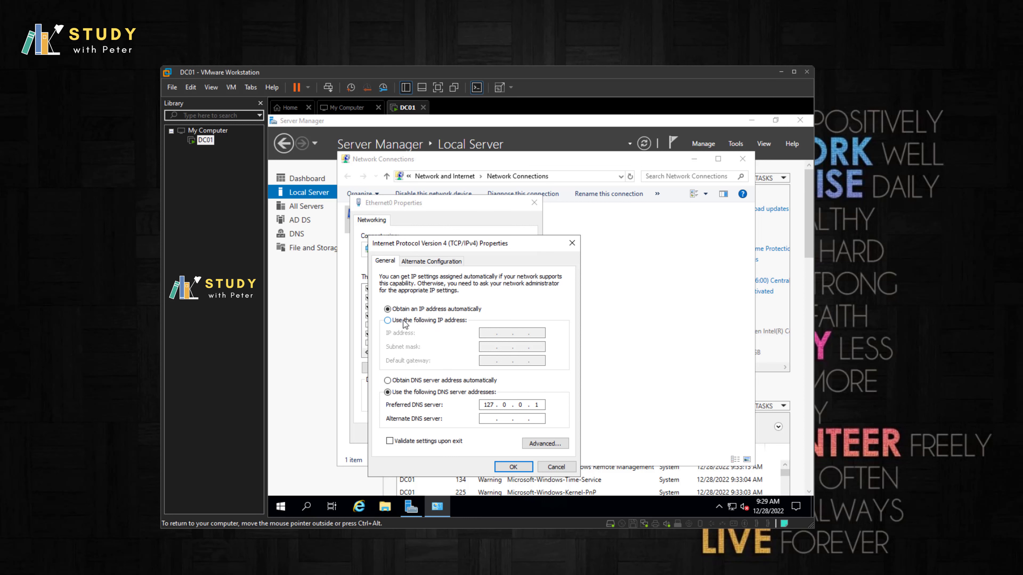
# Step: Return to Server Manager's Local Server page and launch Command Prompt via search
pyautogui.click(308, 180)
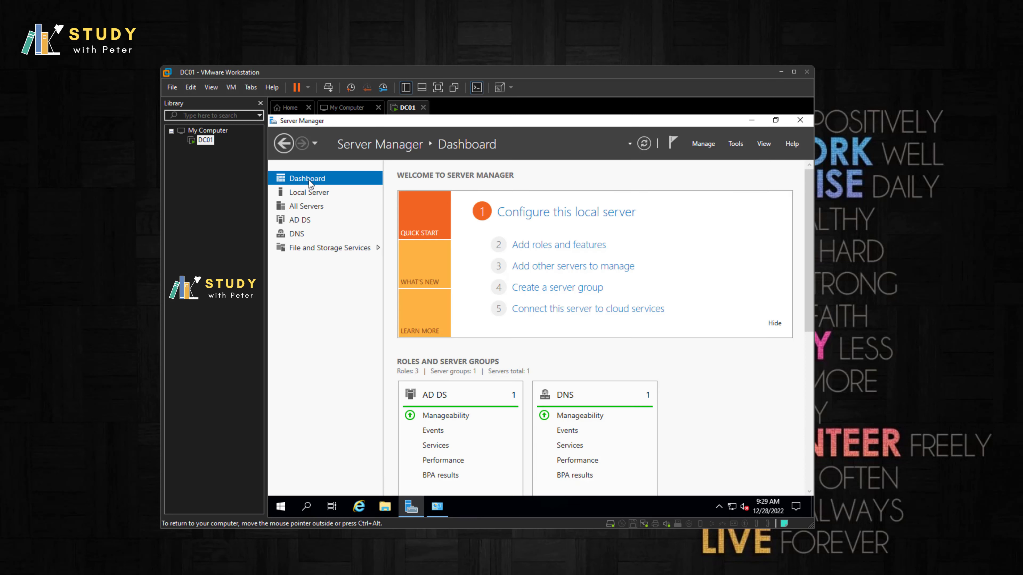
pyautogui.click(328, 193)
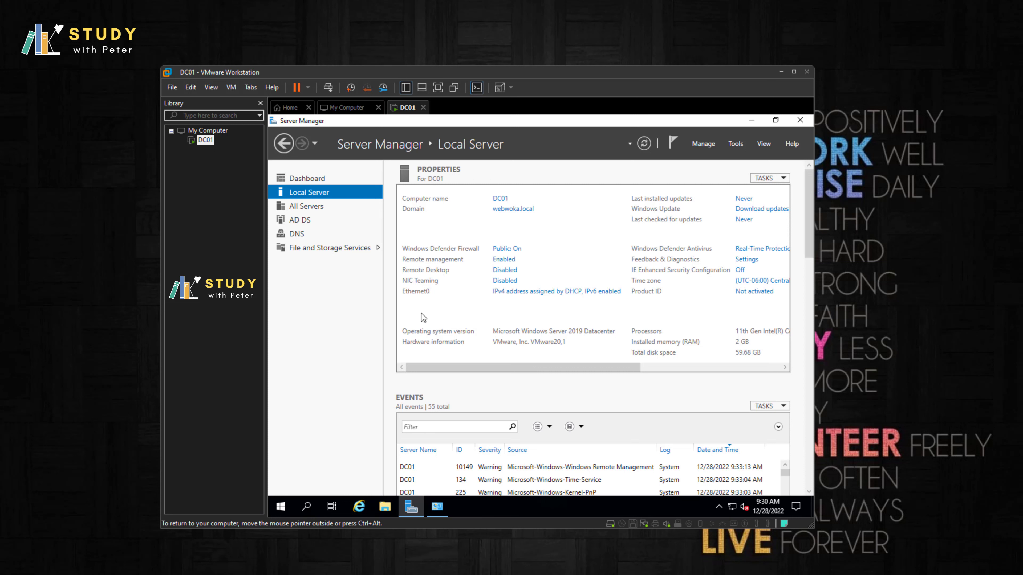
pyautogui.click(290, 506)
pyautogui.click(316, 507)
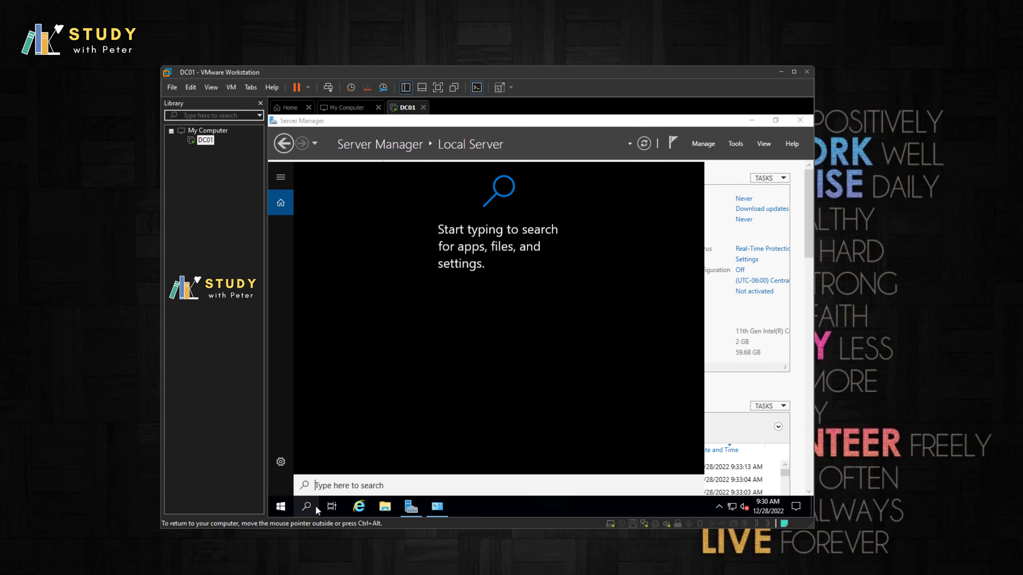
pyautogui.write('cmd')
pyautogui.press('Return')
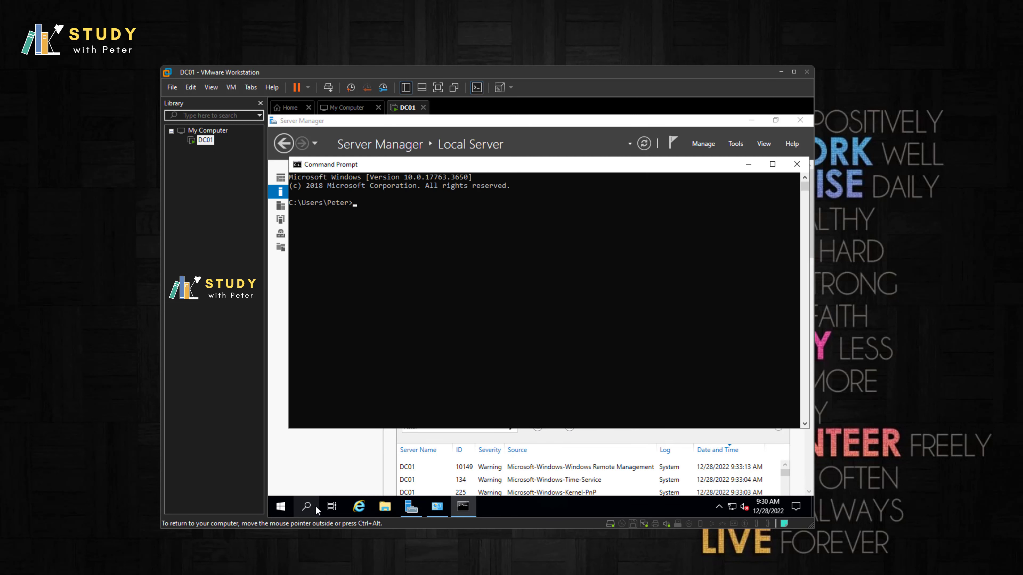
# Step: Run ipconfig and copy Ethernet0's IPv4 address 192.168.78.133
pyautogui.write('ipconfig')
pyautogui.press('Return')
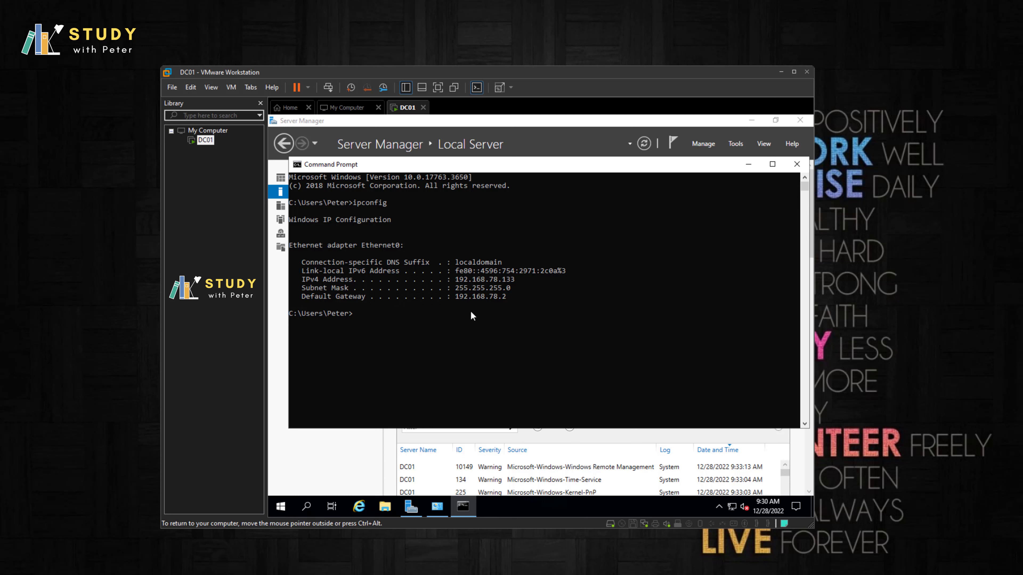
pyautogui.moveTo(457, 279); pyautogui.dragTo(468, 278)
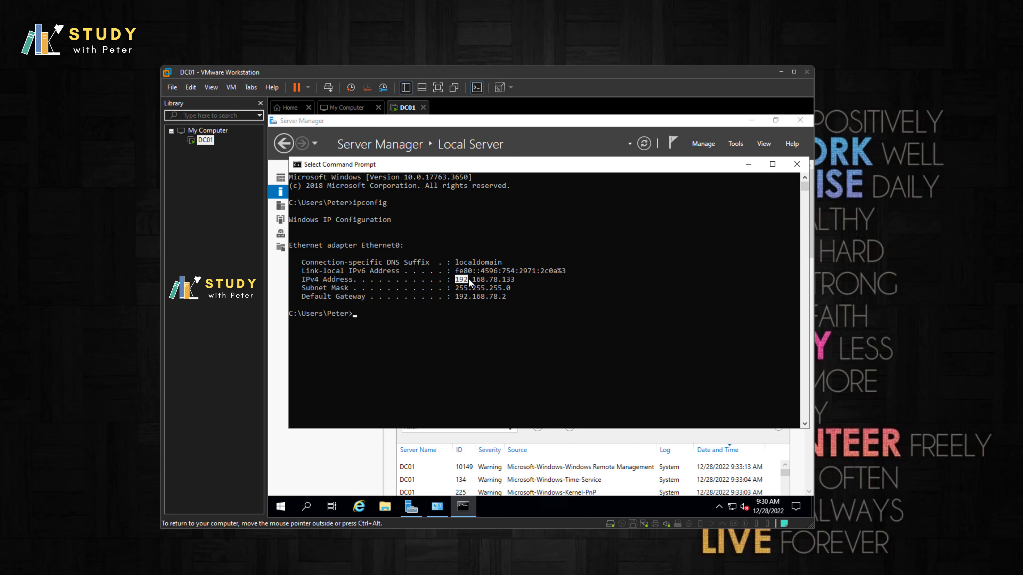
pyautogui.rightClick(512, 284)
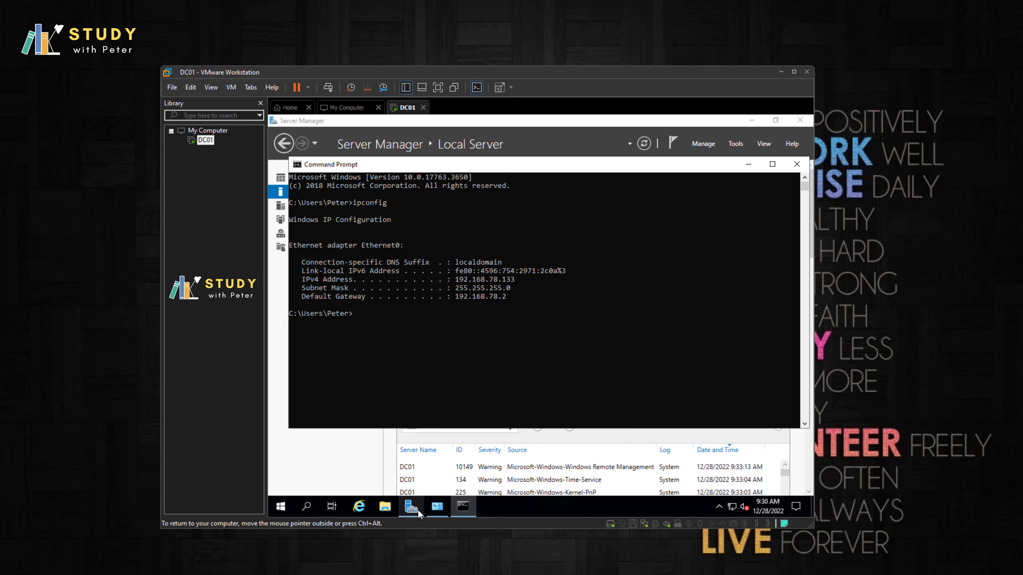
# Step: Set a static IPv4 address 192.168.78.133 with subnet mask 255.255.255.0
pyautogui.click(438, 509)
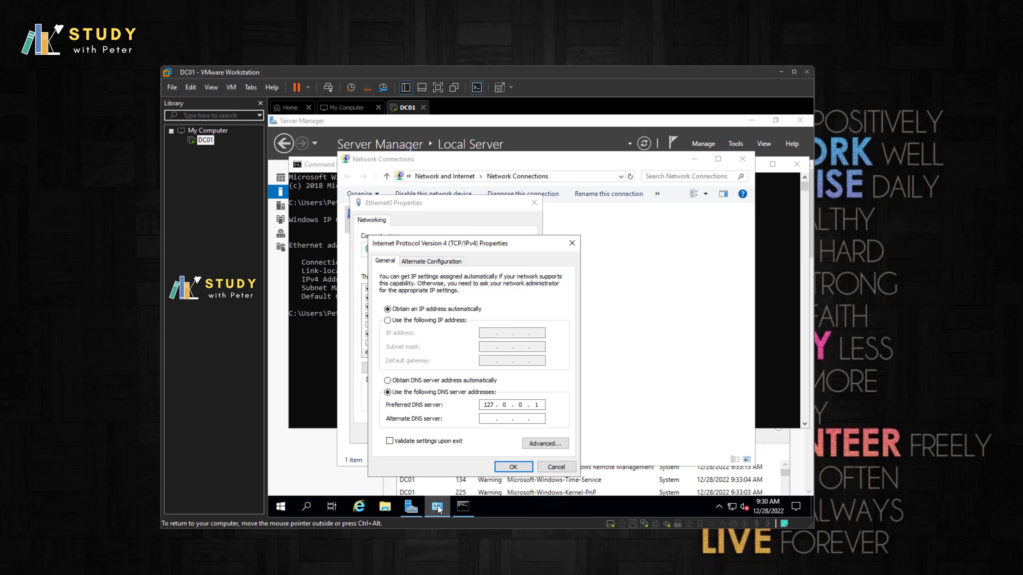
pyautogui.click(428, 320)
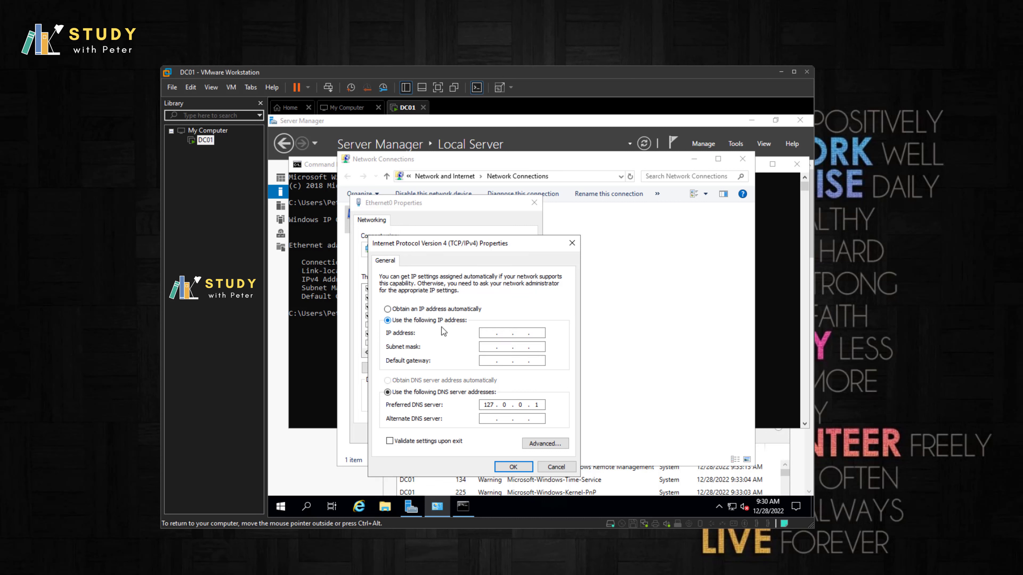
pyautogui.click(486, 331)
pyautogui.write('192.168.78.133')
pyautogui.click(490, 346)
pyautogui.click(491, 360)
# Step: Copy gateway 192.168.78.2 from the ipconfig output into the Default gateway field
pyautogui.hotkey('alt', 'Tab')
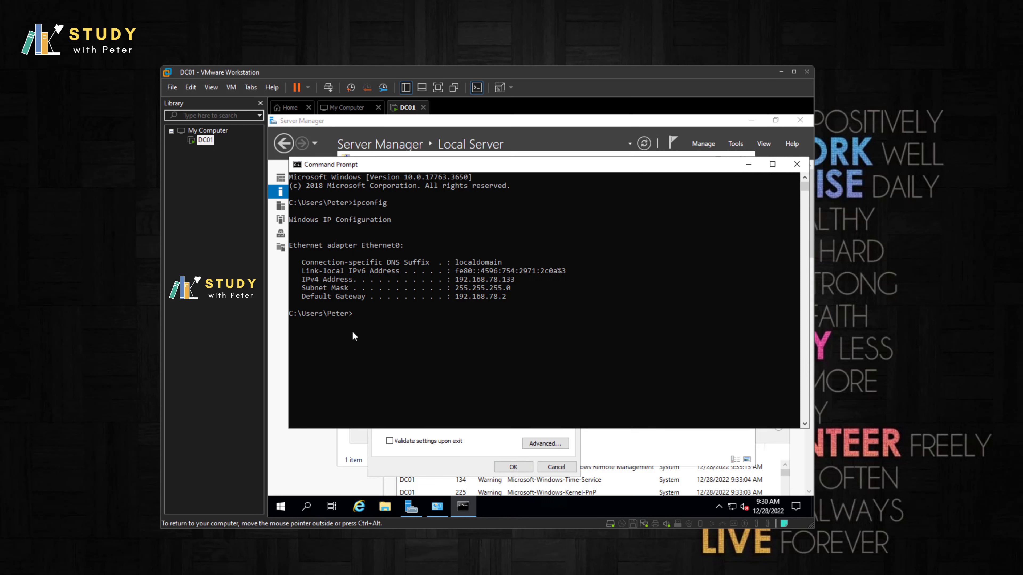
pyautogui.moveTo(510, 297); pyautogui.dragTo(469, 297)
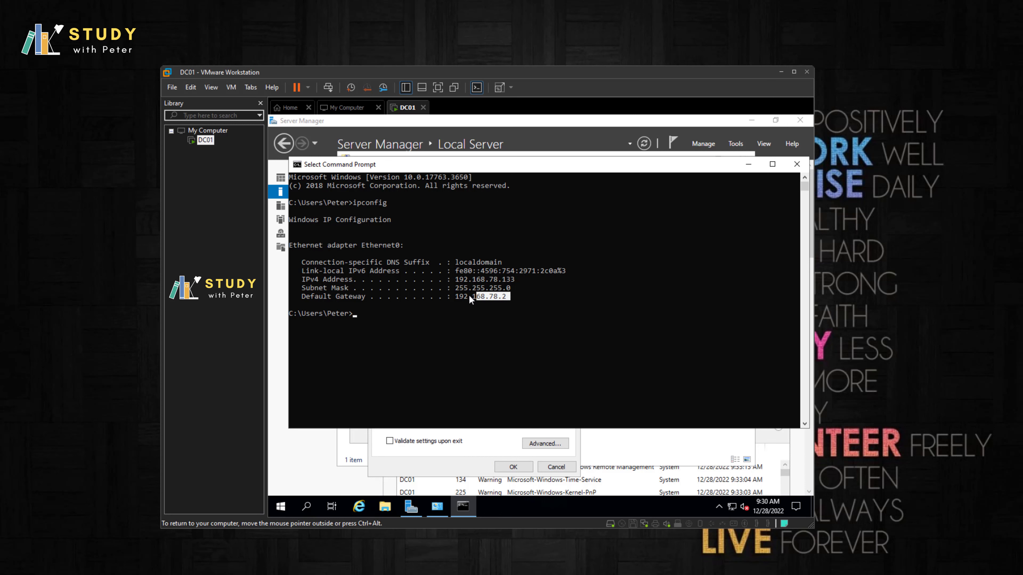
pyautogui.rightClick(454, 296)
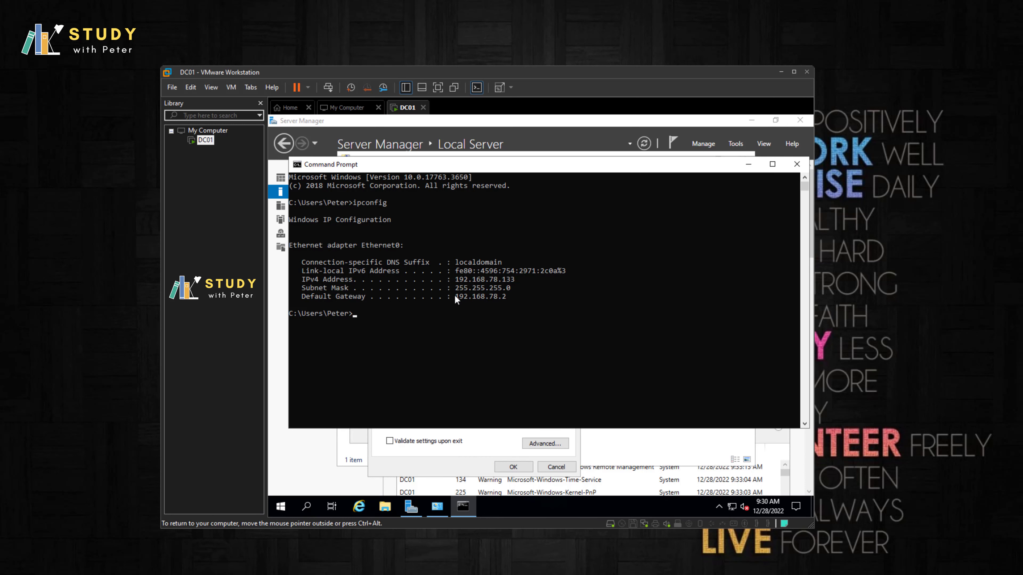
pyautogui.hotkey('alt', 'Tab')
pyautogui.click(497, 361)
pyautogui.write('192.168.78.2')
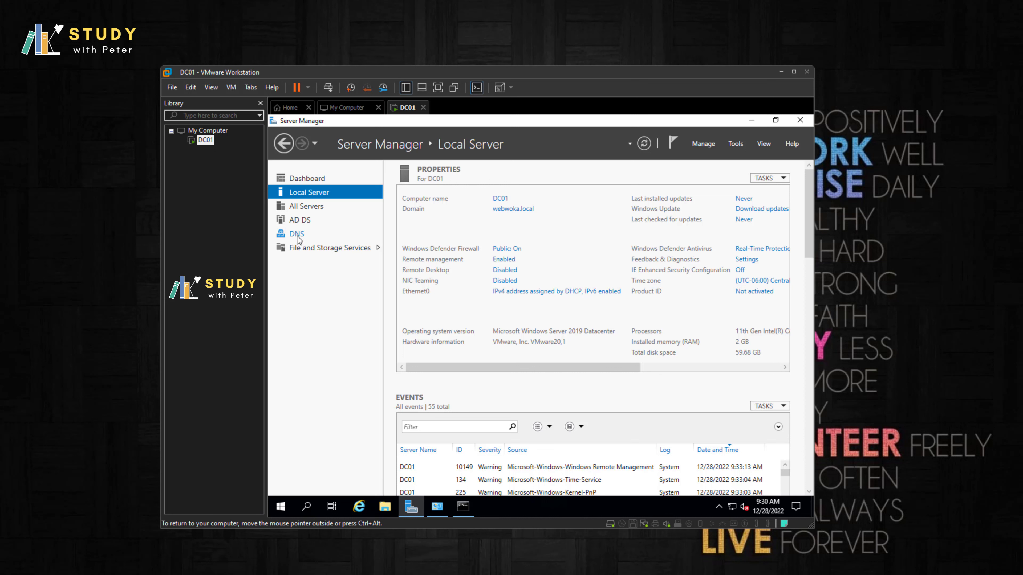
# Step: View Server Manager's DNS page listing DC01 at 192.168.78.133, then return to Command Prompt
pyautogui.click(297, 235)
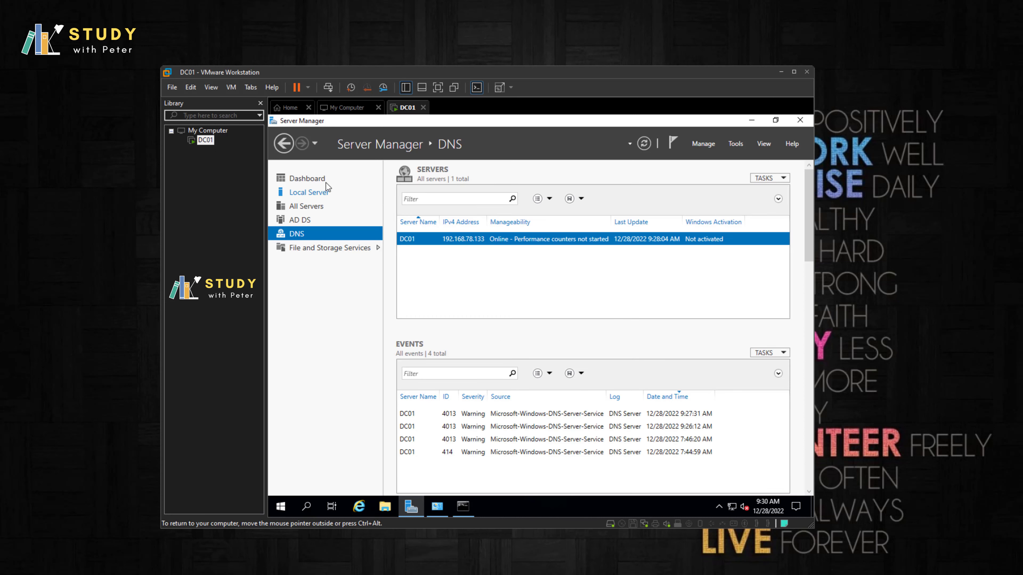
pyautogui.click(462, 508)
# Step: Set preferred DNS to 192.168.78.133 and enter a loopback alternate DNS server
pyautogui.moveTo(511, 279); pyautogui.dragTo(515, 280)
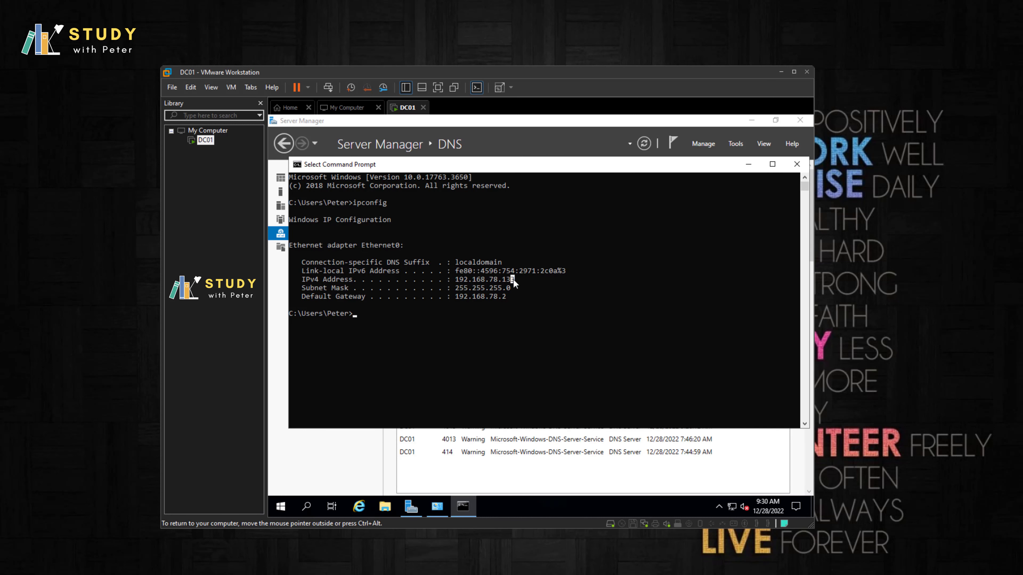
pyautogui.rightClick(457, 280)
pyautogui.click(411, 507)
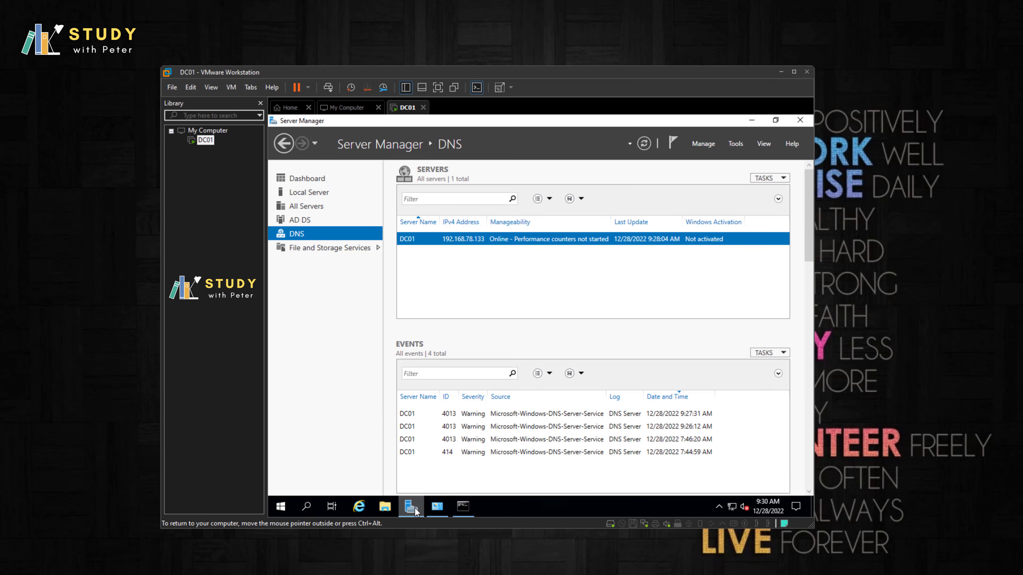
pyautogui.click(438, 506)
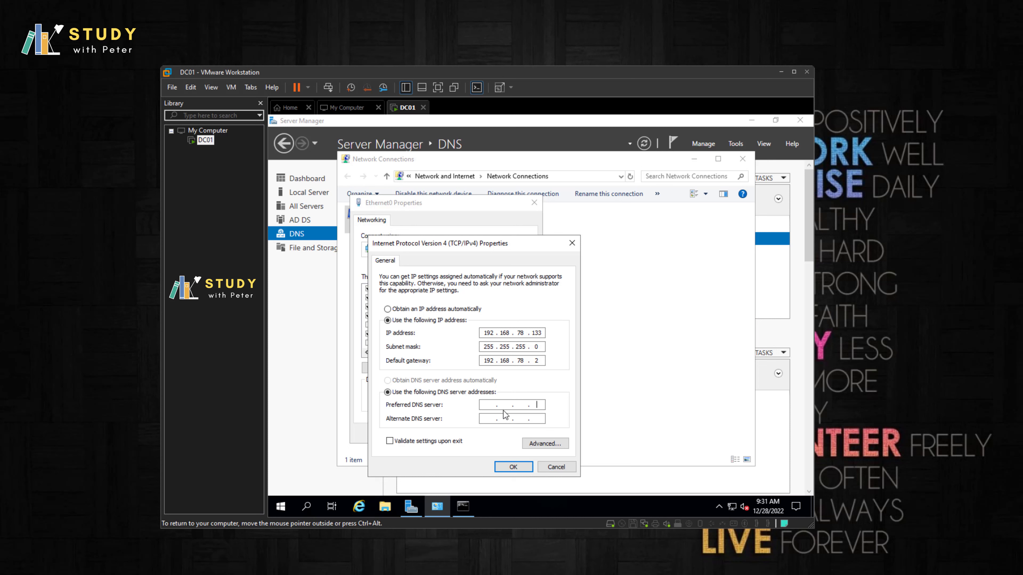
pyautogui.write('192.168.78.133')
pyautogui.click(490, 419)
pyautogui.write('1270.01')
# Step: Save the IPv4 and adapter settings, close Network Connections and return to Local Server
pyautogui.click(513, 467)
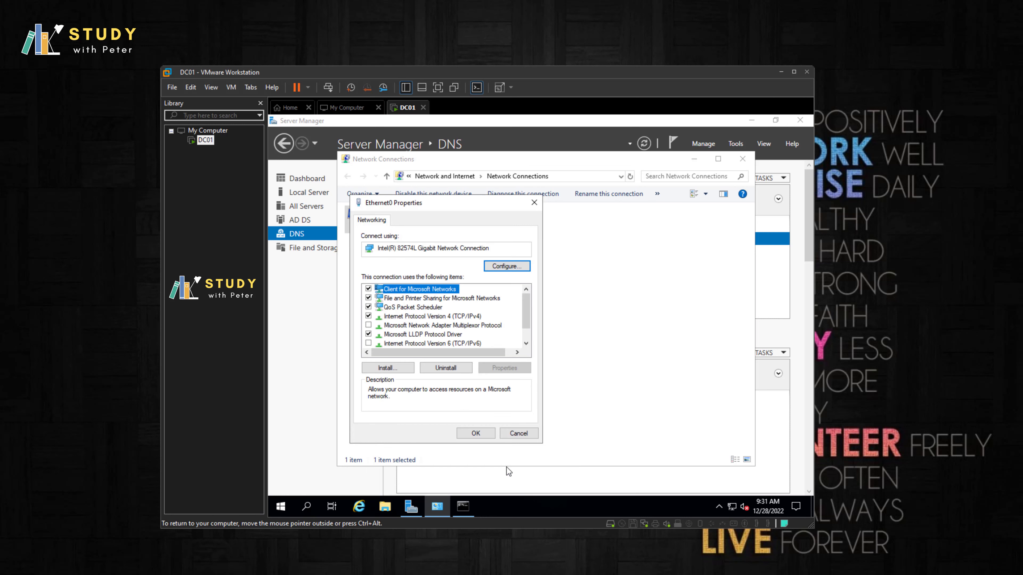
pyautogui.click(477, 435)
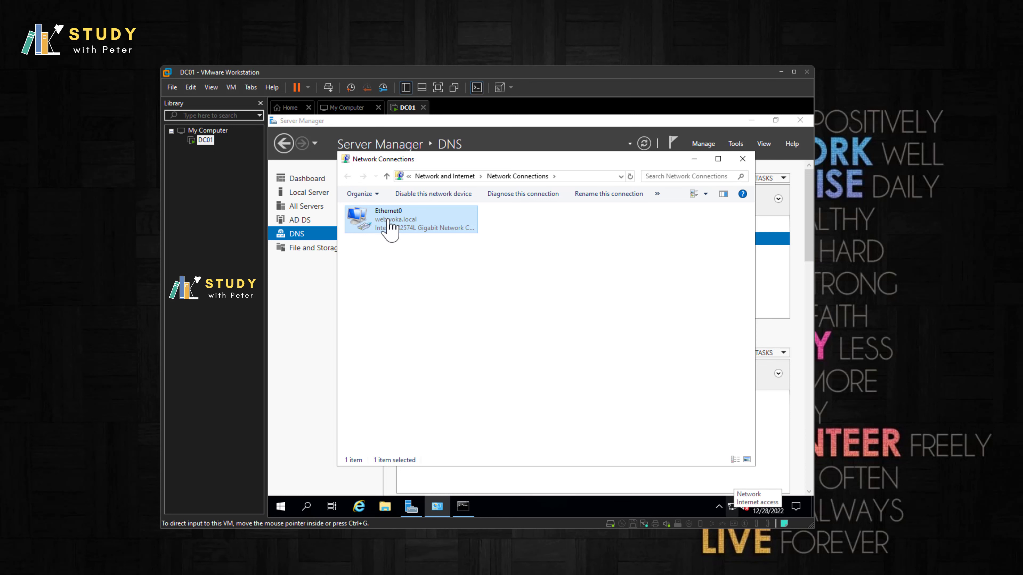
pyautogui.click(742, 159)
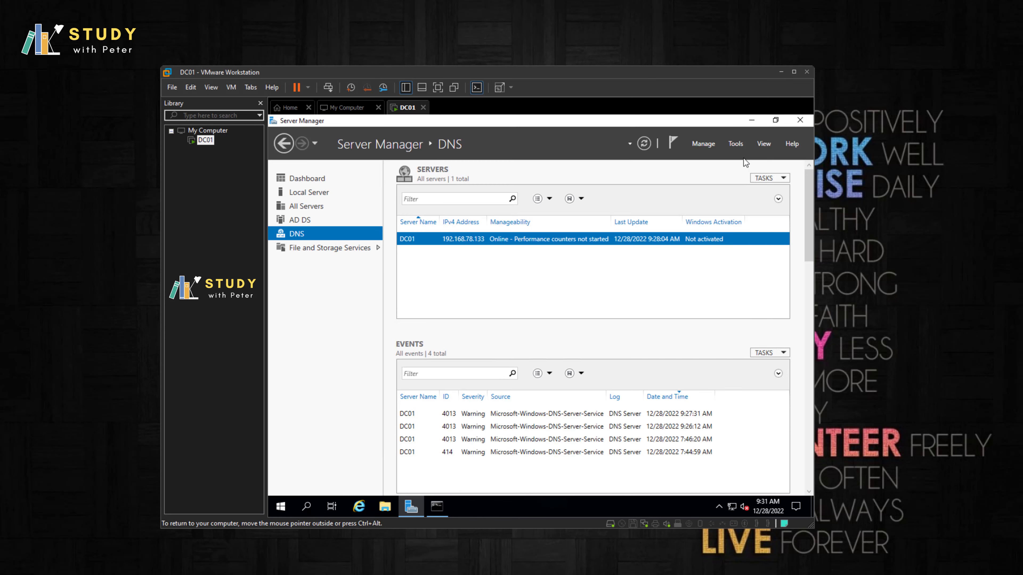
pyautogui.click(292, 190)
# Step: Start a custom new VM with Workstation 17.x compatibility and the Windows Server 2019 image
pyautogui.click(299, 179)
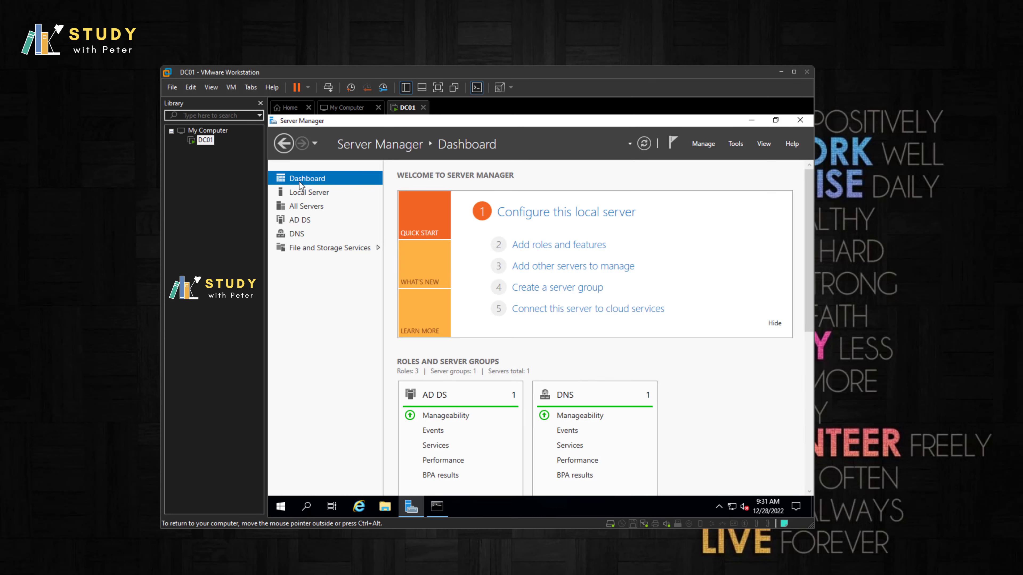
pyautogui.rightClick(204, 151)
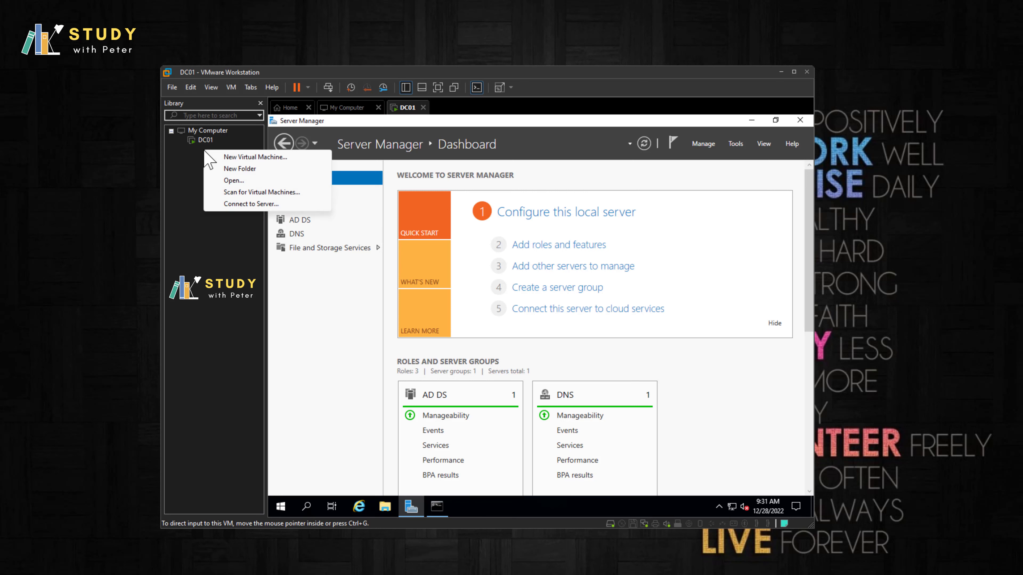
pyautogui.click(234, 156)
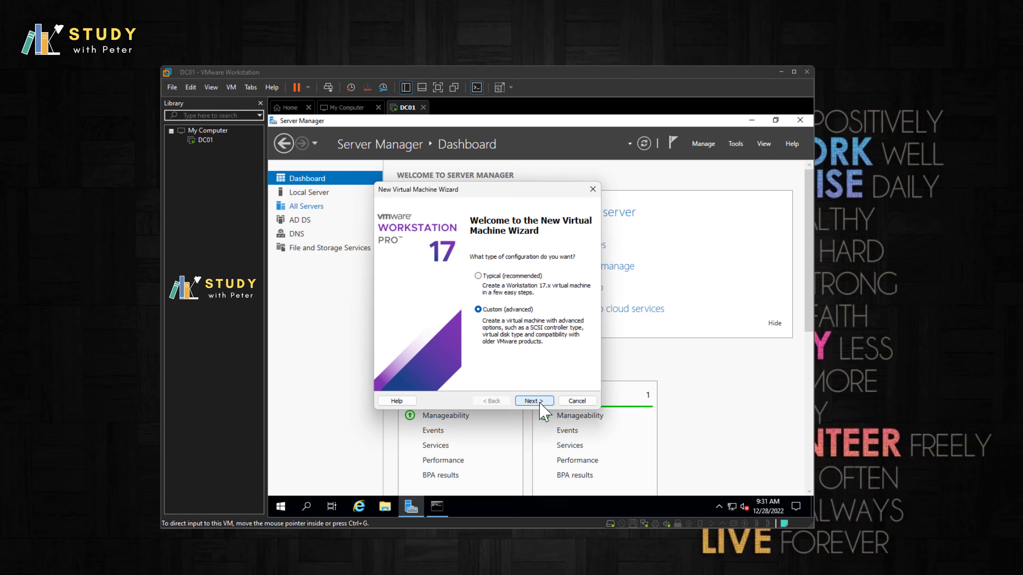
pyautogui.click(540, 402)
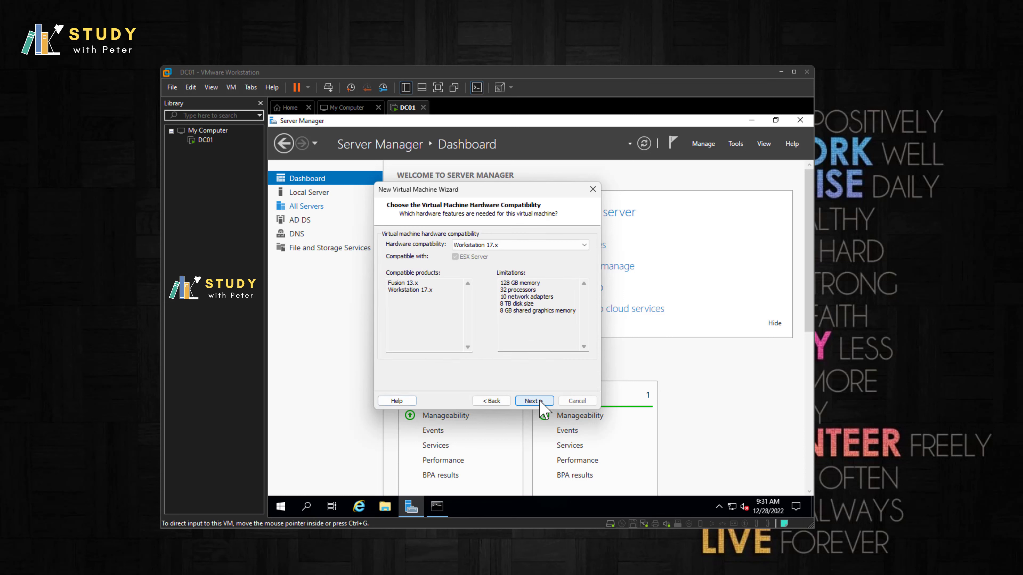
pyautogui.click(540, 403)
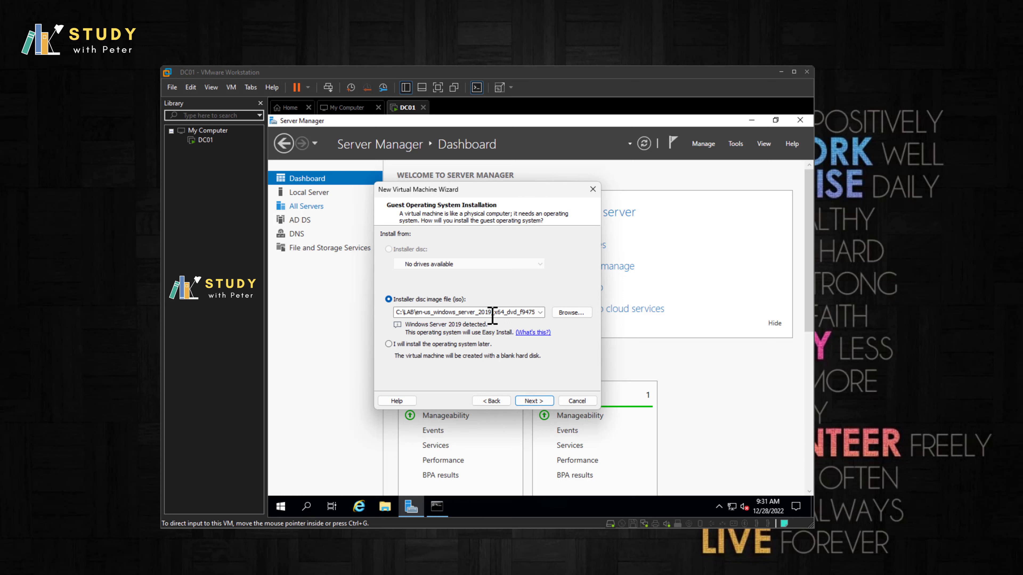
pyautogui.click(534, 401)
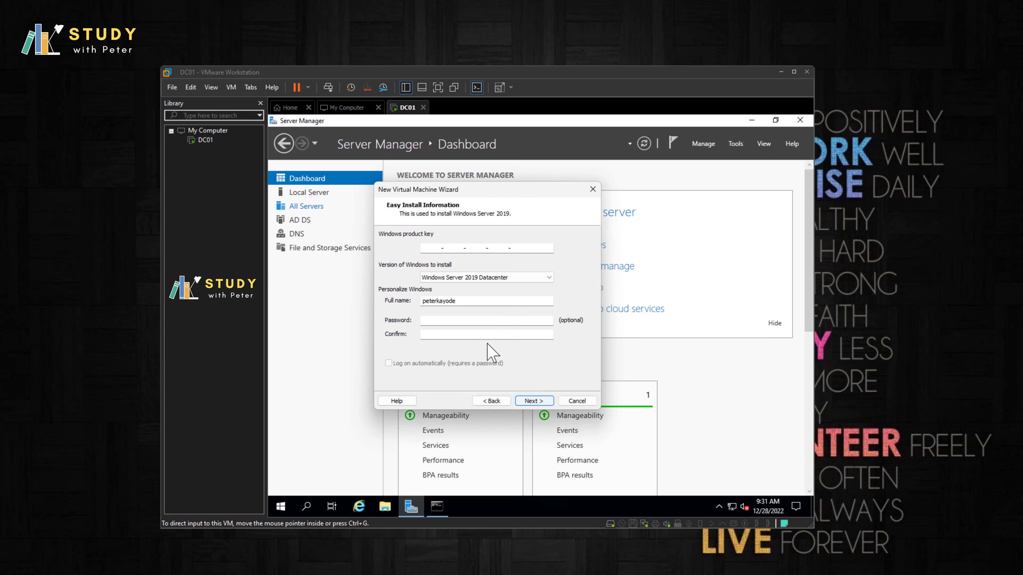
# Step: Set the Easy Install full name to 'Peter', skip the product key and name the VM DC02
pyautogui.moveTo(472, 300); pyautogui.dragTo(419, 301)
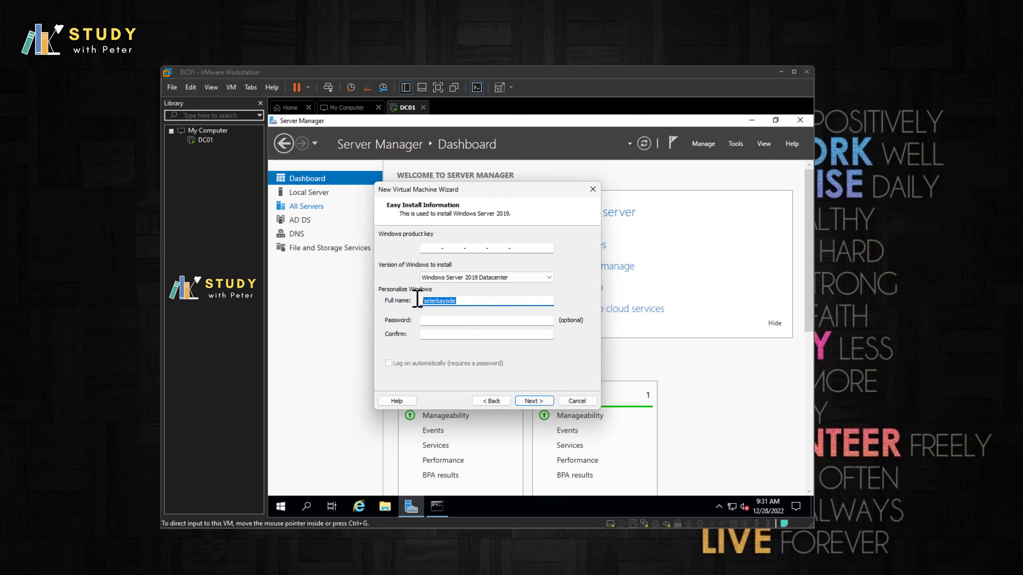
pyautogui.write('Peter')
pyautogui.click(534, 401)
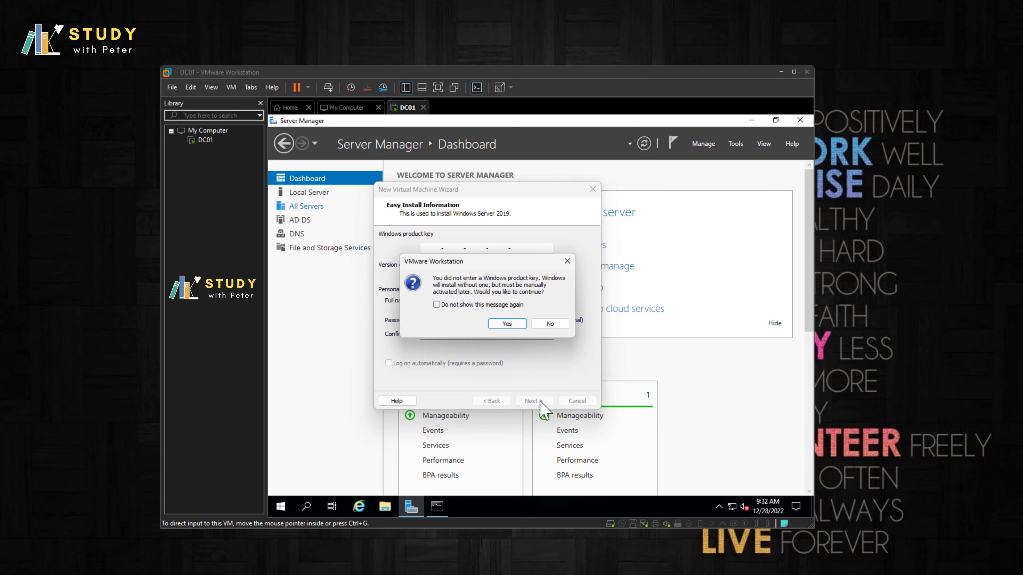
pyautogui.click(503, 326)
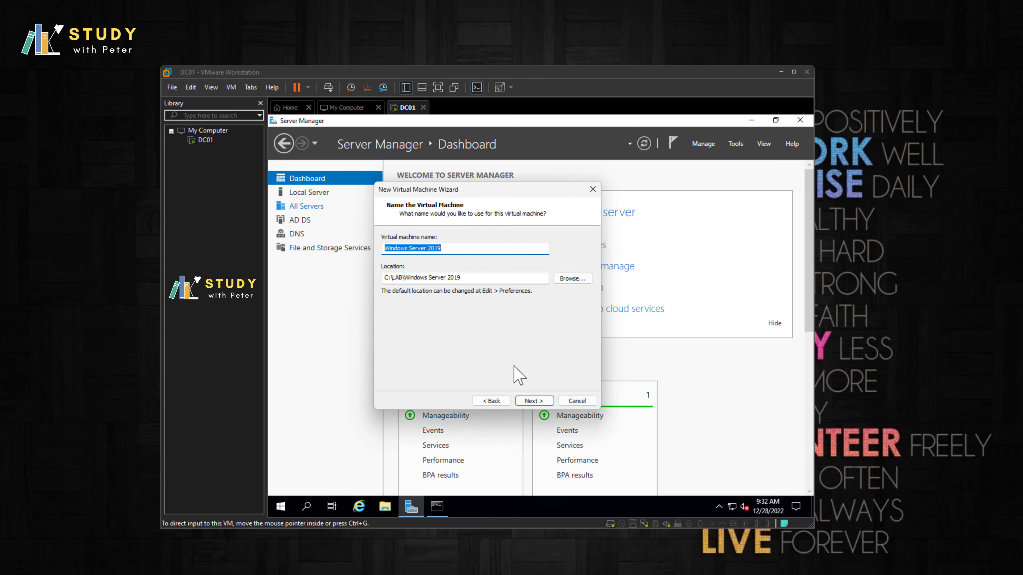
pyautogui.write('DC02')
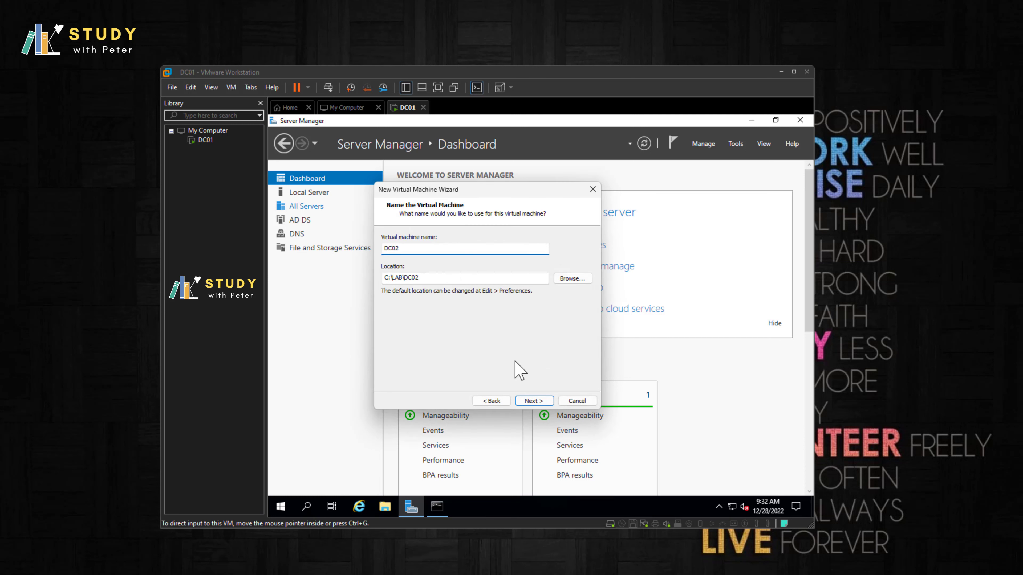
pyautogui.click(534, 400)
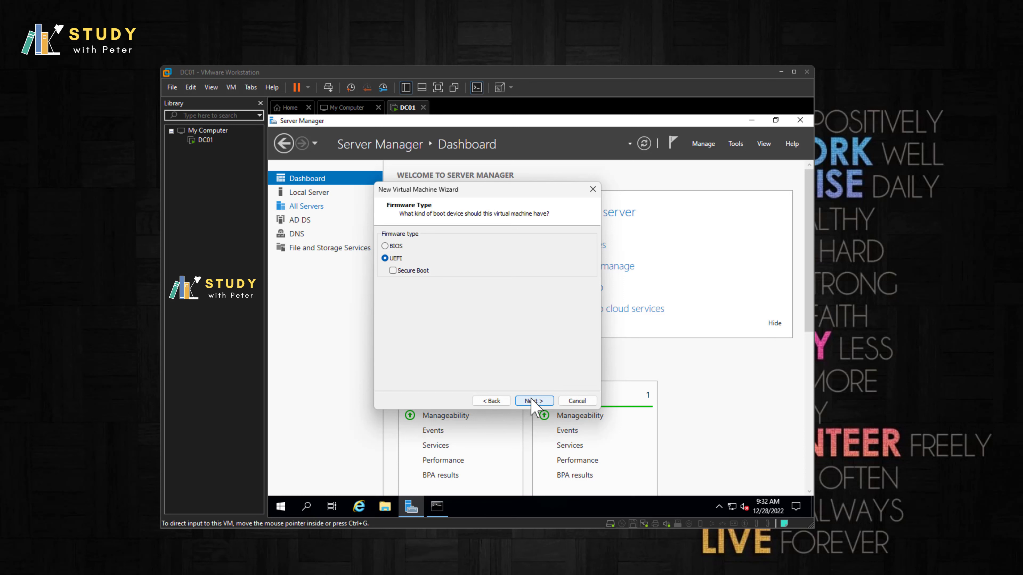
# Step: Keep UEFI, default processors and memory, NAT networking, LSI Logic SAS and NVMe disk
pyautogui.click(533, 401)
pyautogui.click(534, 401)
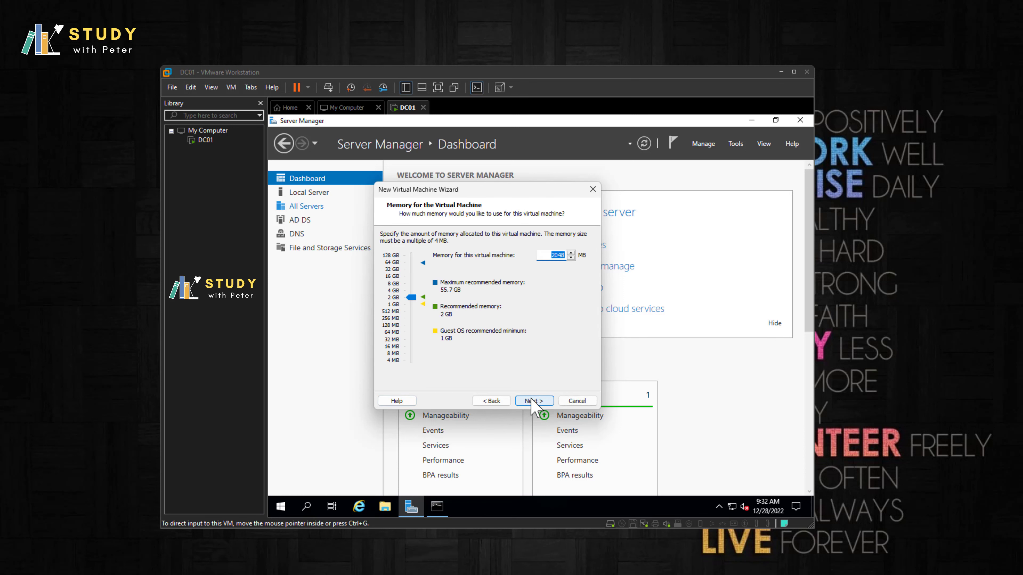
pyautogui.click(534, 401)
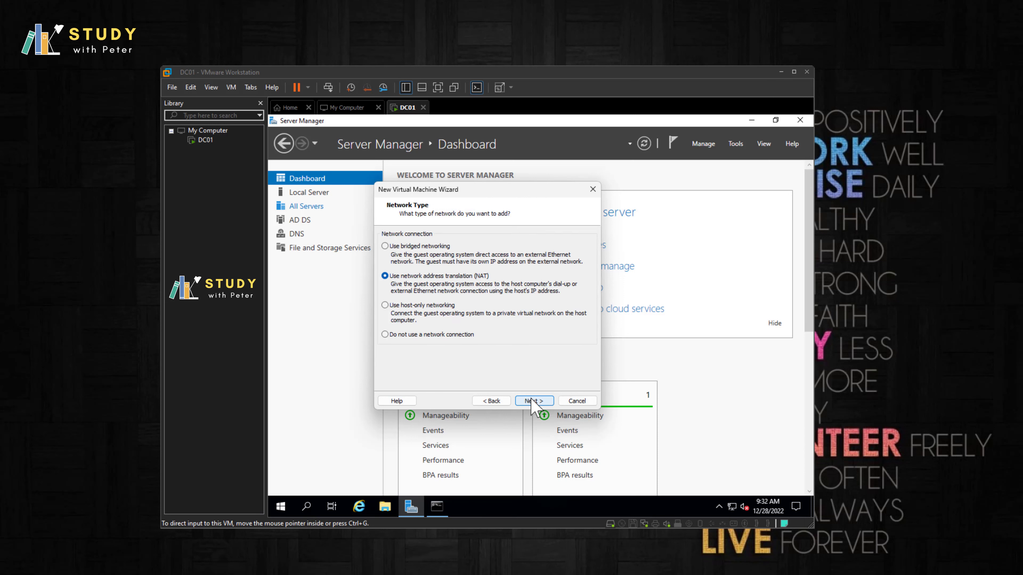
pyautogui.click(534, 401)
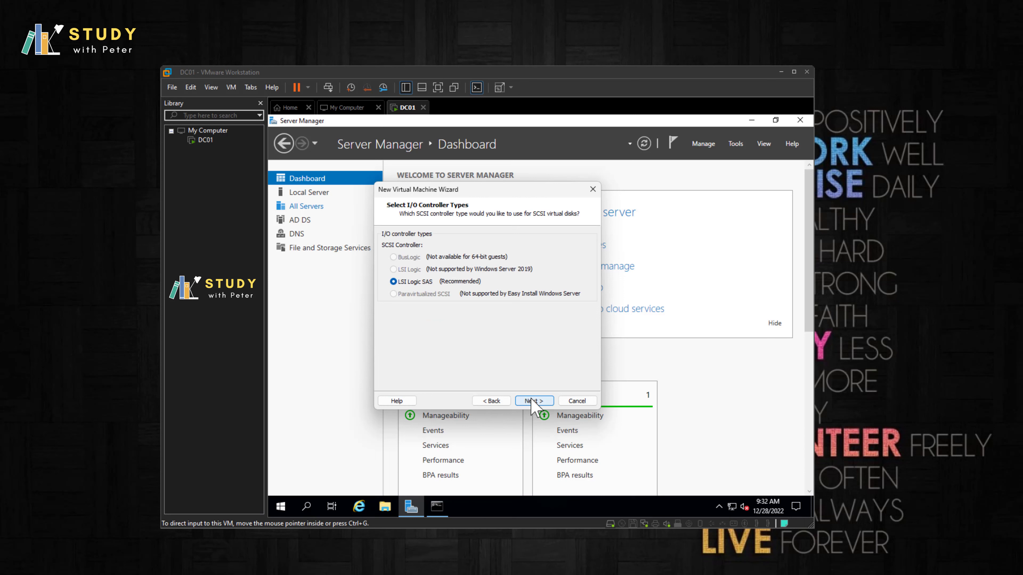
pyautogui.click(533, 401)
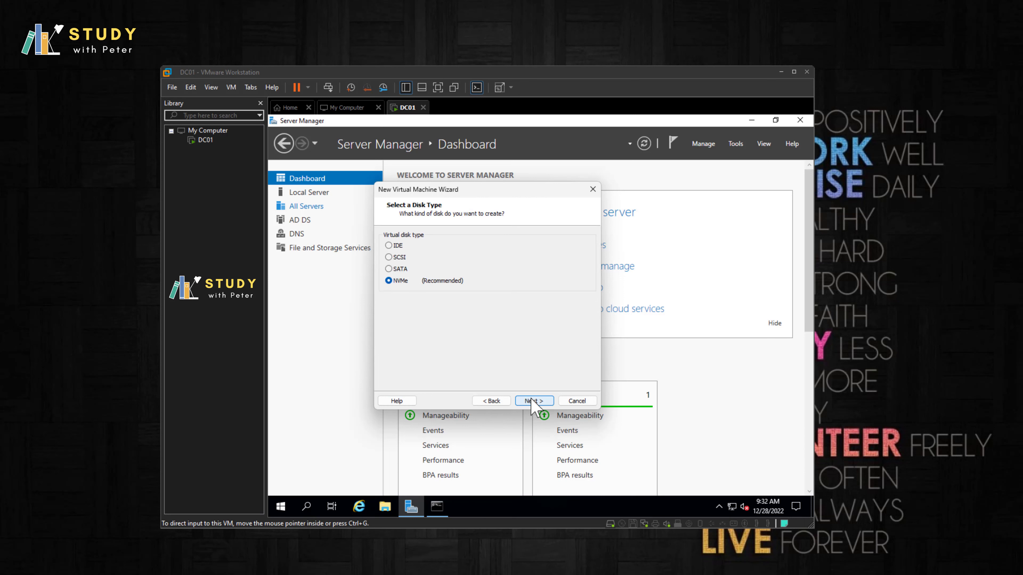
pyautogui.click(533, 401)
# Step: Accept the 60 GB DC02.vmdk disk, finish the wizard and power on DC02
pyautogui.click(533, 401)
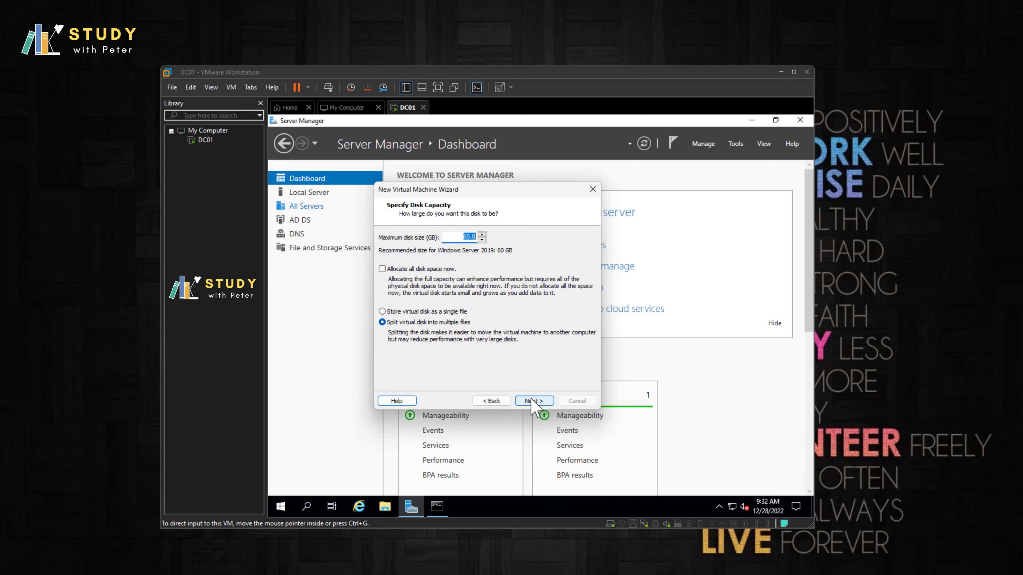
pyautogui.click(534, 401)
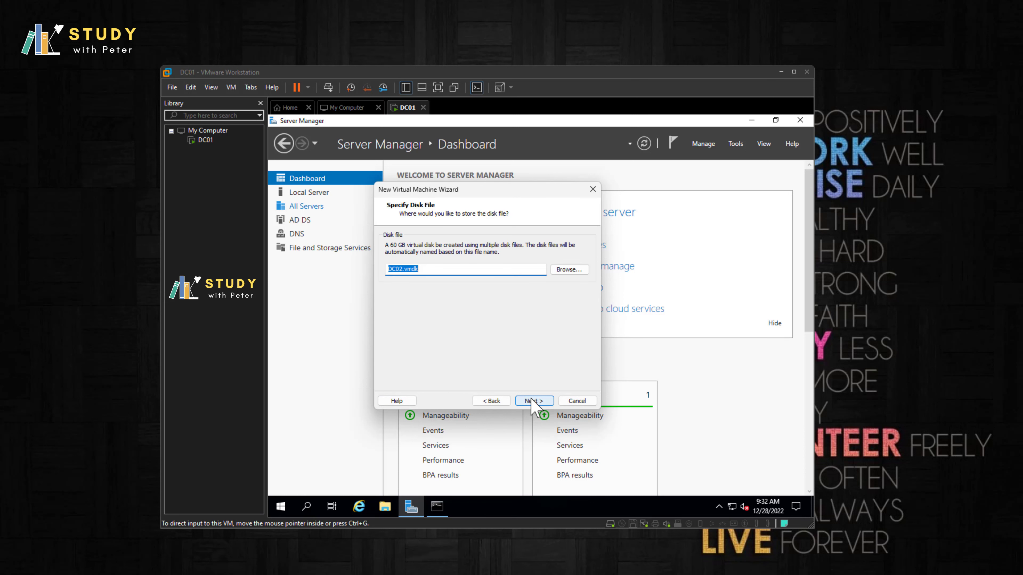
pyautogui.click(534, 401)
pyautogui.click(533, 401)
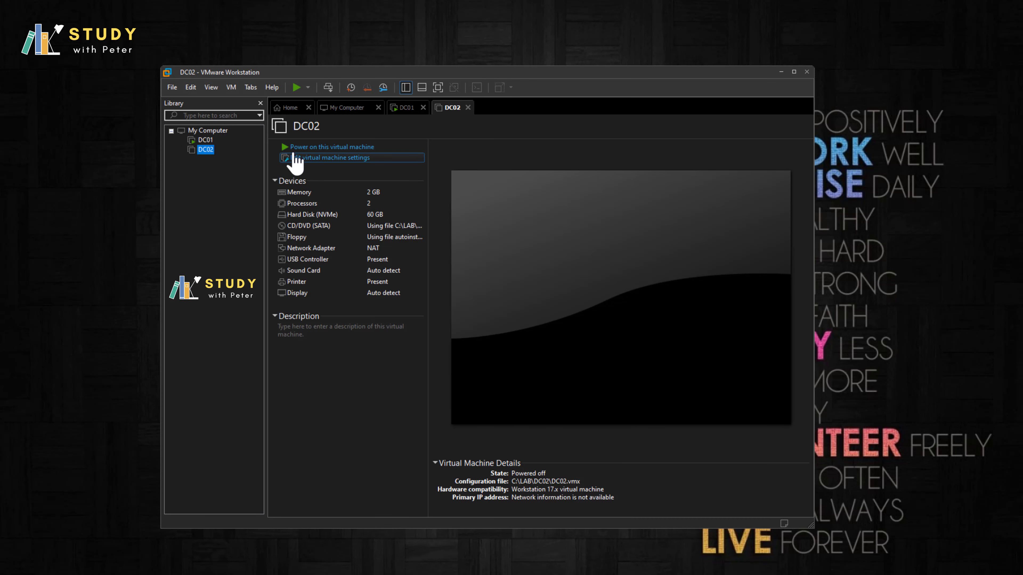
pyautogui.click(321, 148)
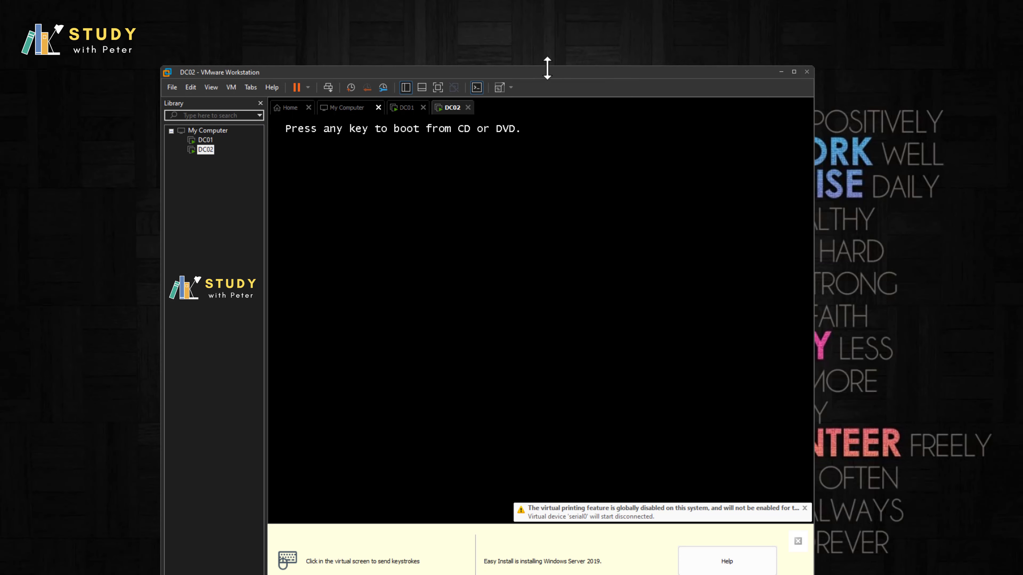
# Step: Dismiss the Easy Install hint, reposition the VMware window and refresh DC02's desktop
pyautogui.moveTo(548, 71); pyautogui.dragTo(543, 35)
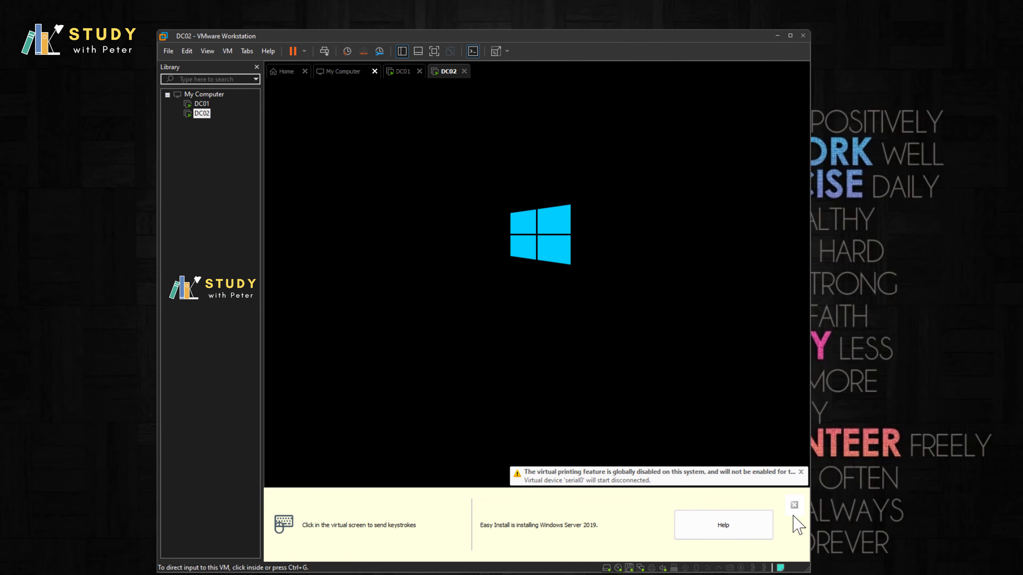
pyautogui.click(794, 506)
pyautogui.moveTo(573, 36); pyautogui.dragTo(598, 76)
pyautogui.rightClick(598, 43)
pyautogui.click(626, 87)
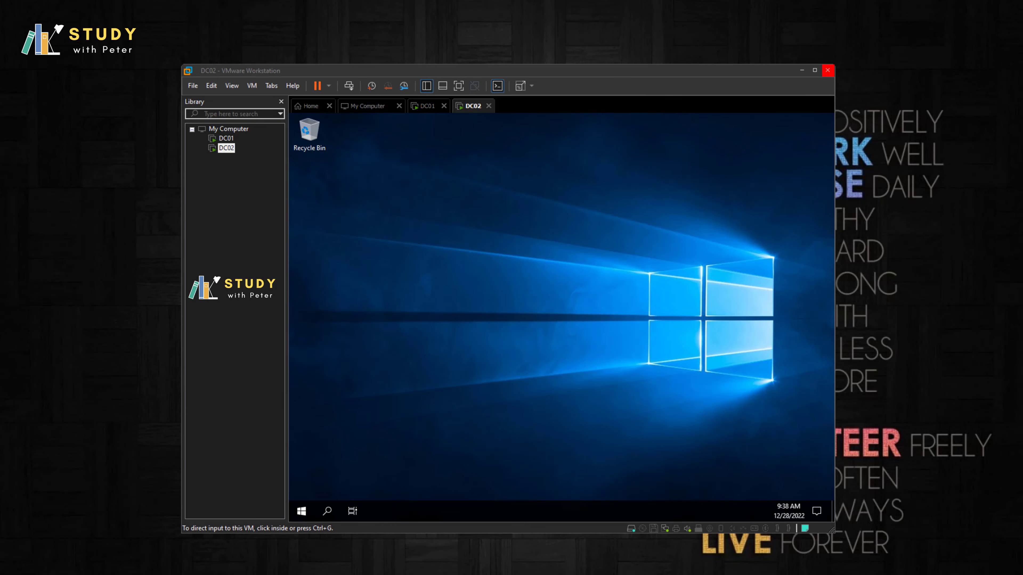
# Step: Restart DC02 after the VMware Tools install, dismiss the Admin Center popup, and view Local Server
pyautogui.rightClick(724, 283)
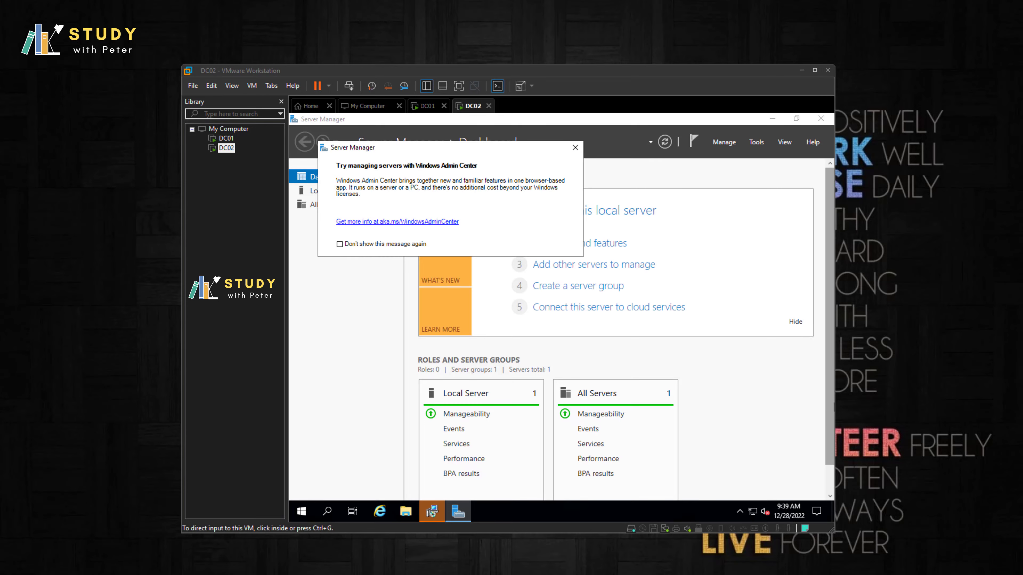
pyautogui.press('Return')
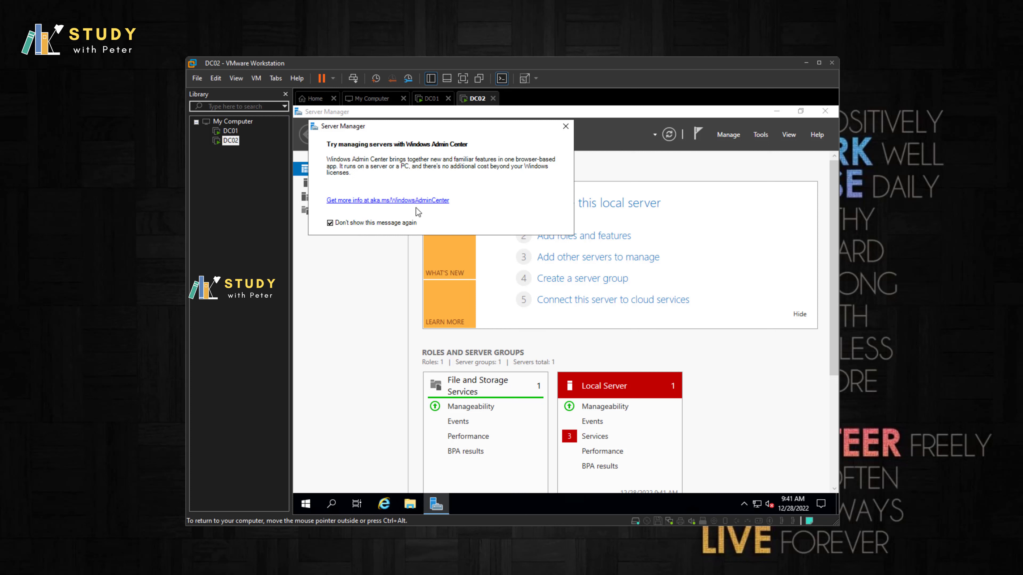
pyautogui.click(566, 127)
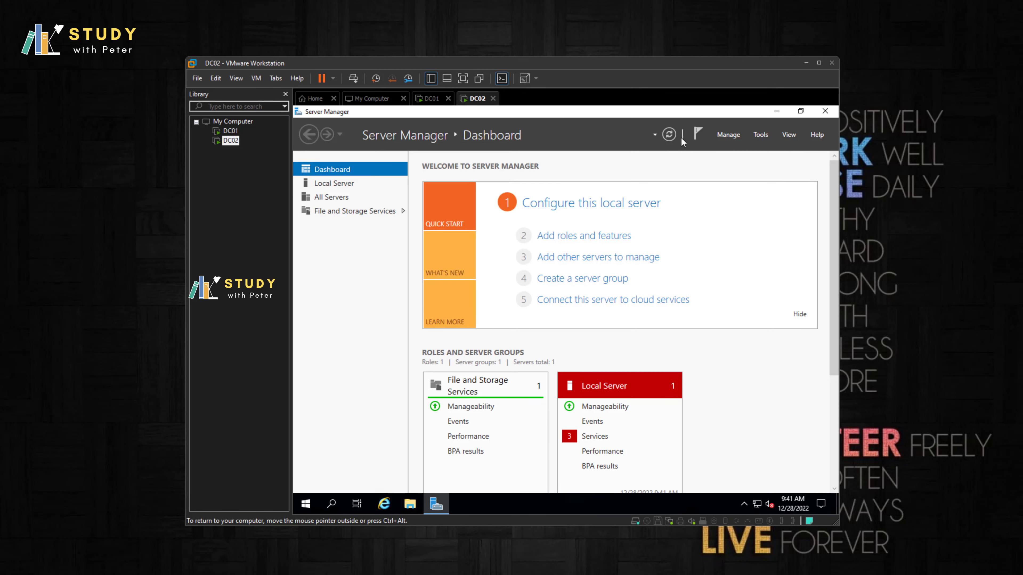
pyautogui.click(334, 185)
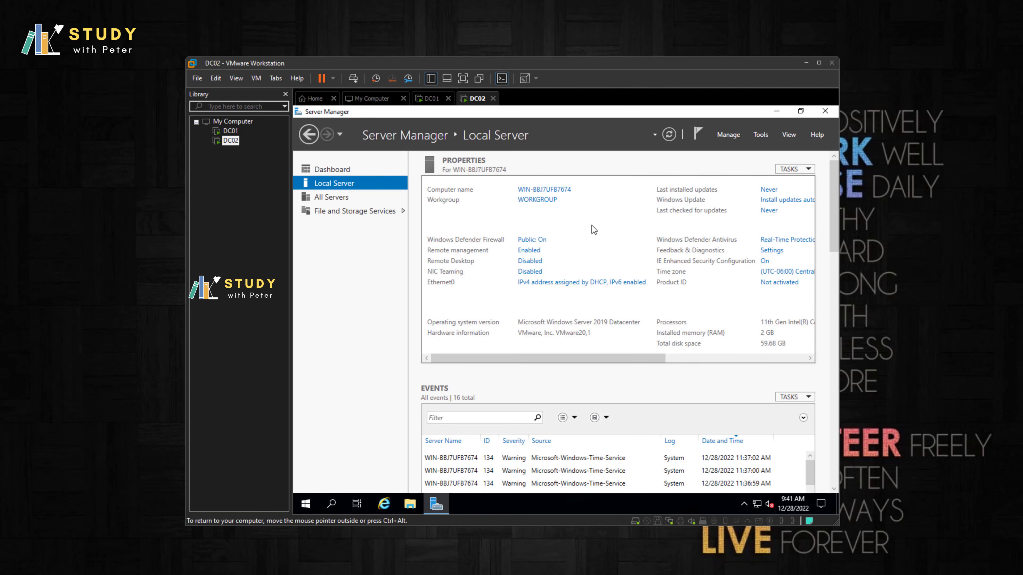
# Step: Rename the computer to DC02 and restart it, then go to the DC01 machine
pyautogui.click(540, 195)
pyautogui.click(537, 291)
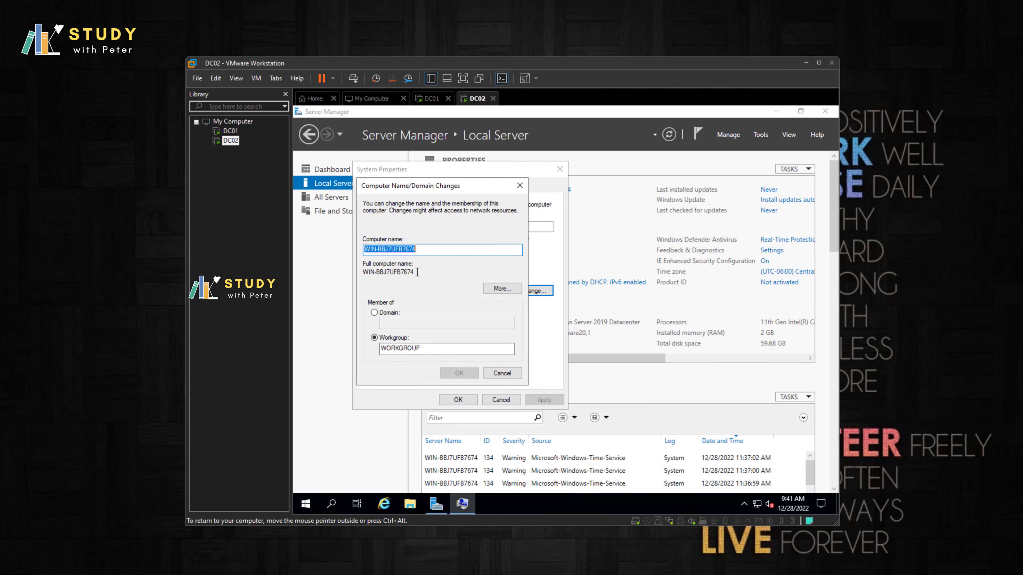
pyautogui.write('DC0')
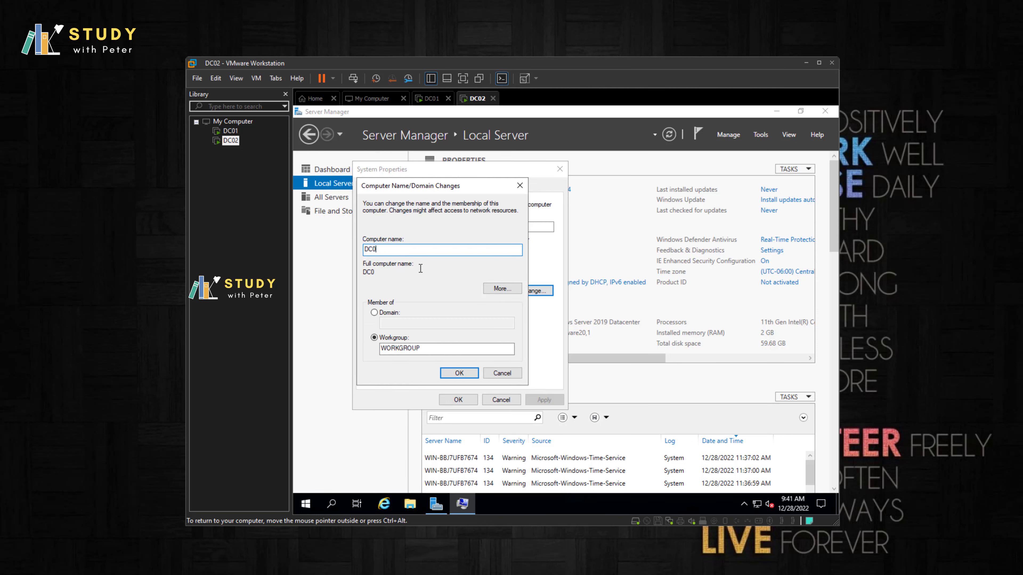
pyautogui.write('2')
pyautogui.click(465, 374)
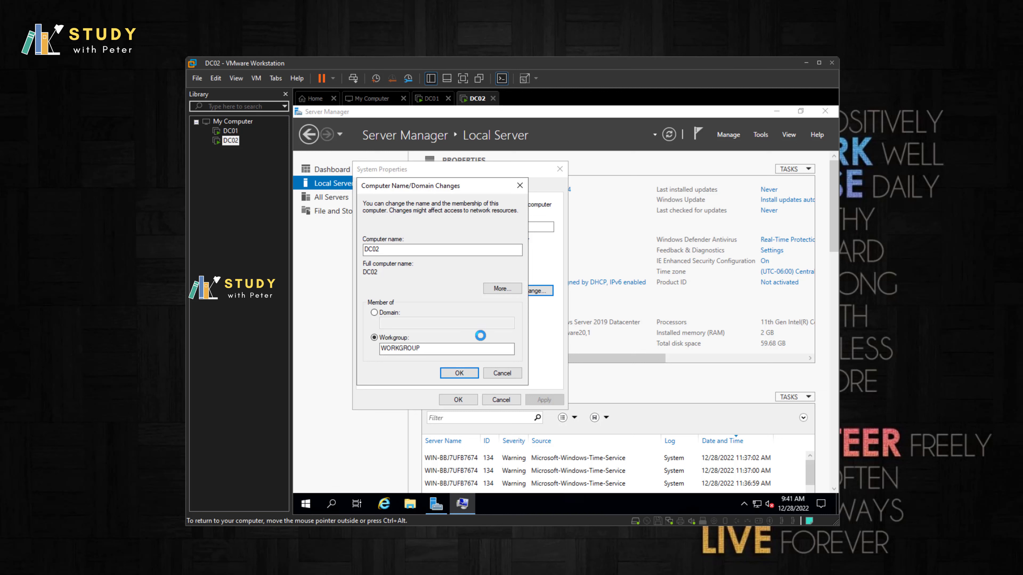
pyautogui.click(631, 320)
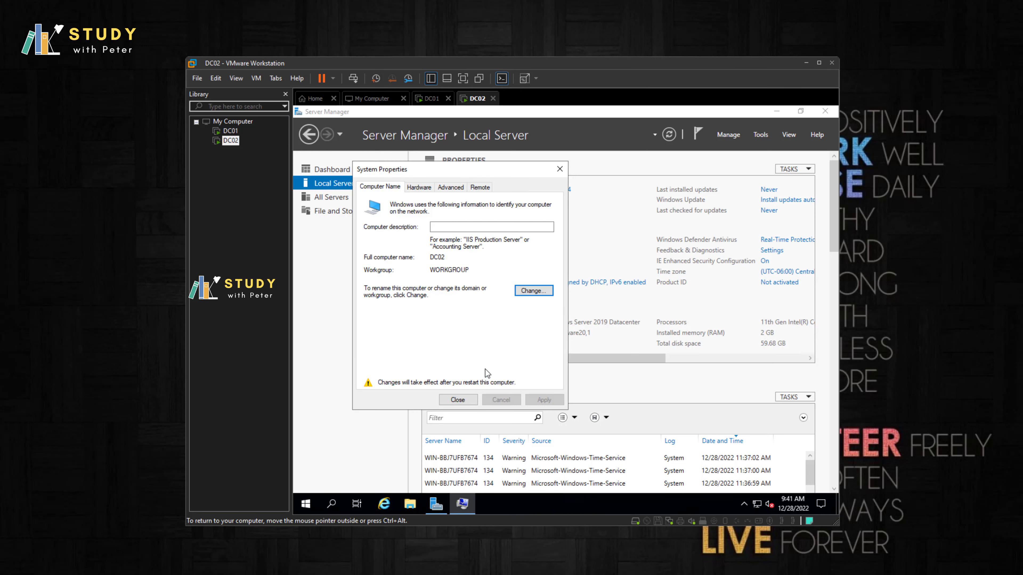
pyautogui.click(462, 401)
pyautogui.click(568, 316)
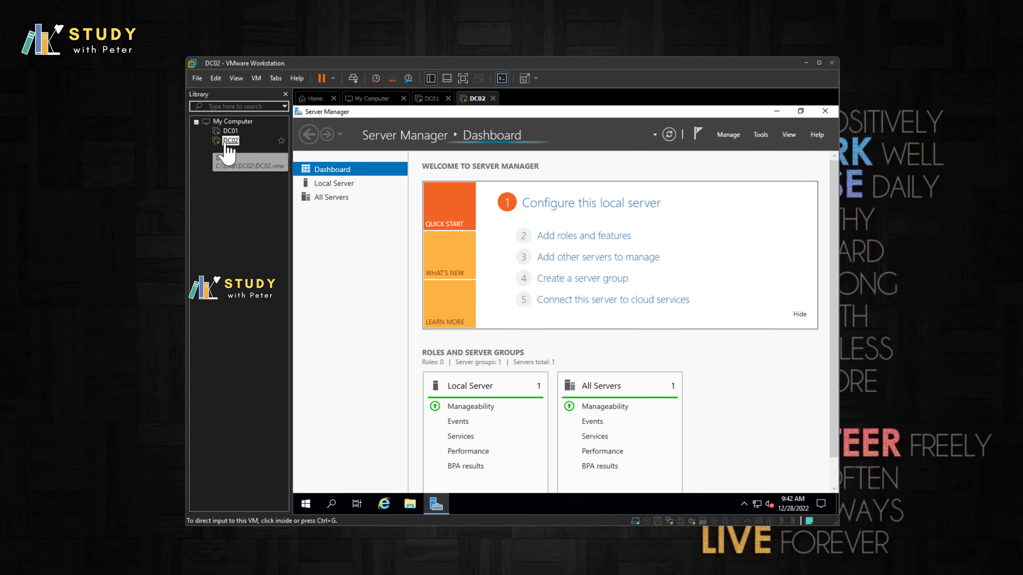
pyautogui.click(231, 132)
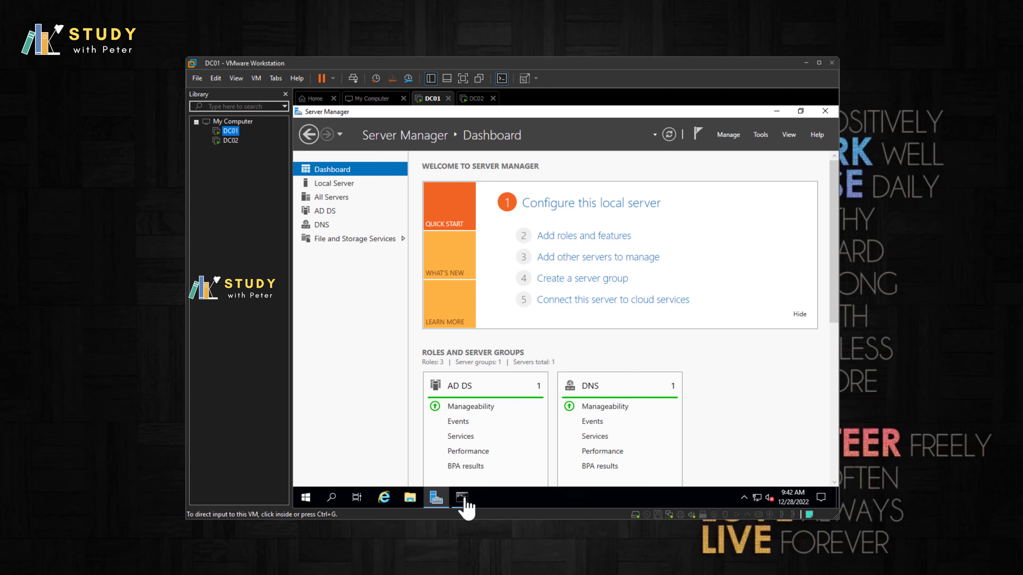
# Step: Check DC01's ipconfig output and show its Local Server page (webwoka.local, 192.168.78.133)
pyautogui.click(462, 499)
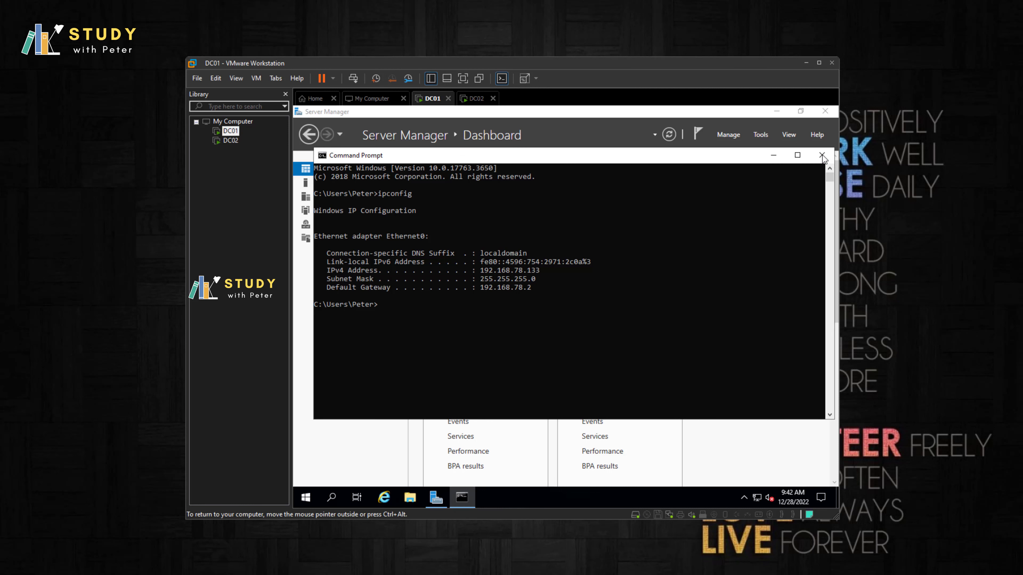
pyautogui.click(822, 155)
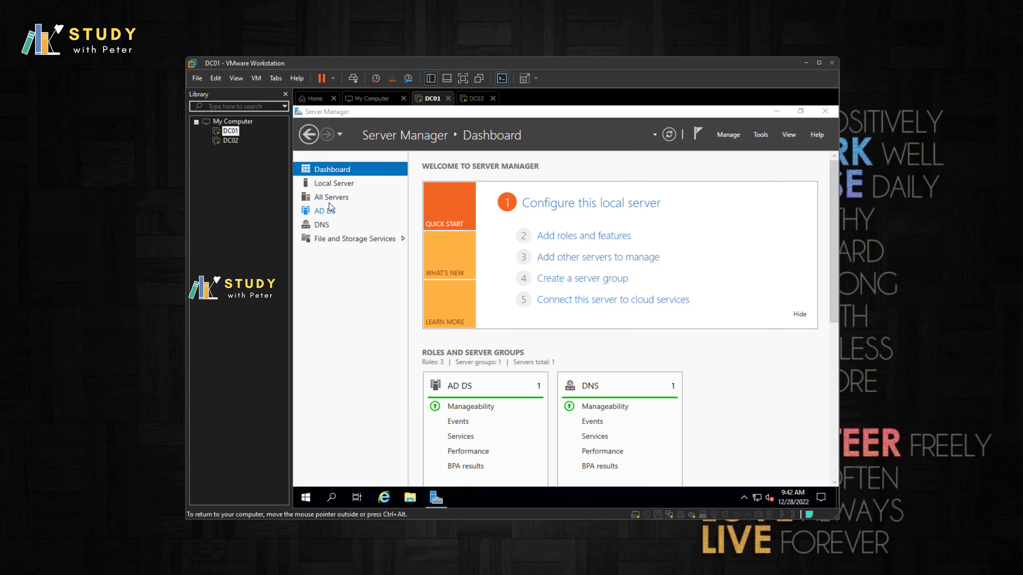
pyautogui.click(756, 499)
pyautogui.click(337, 186)
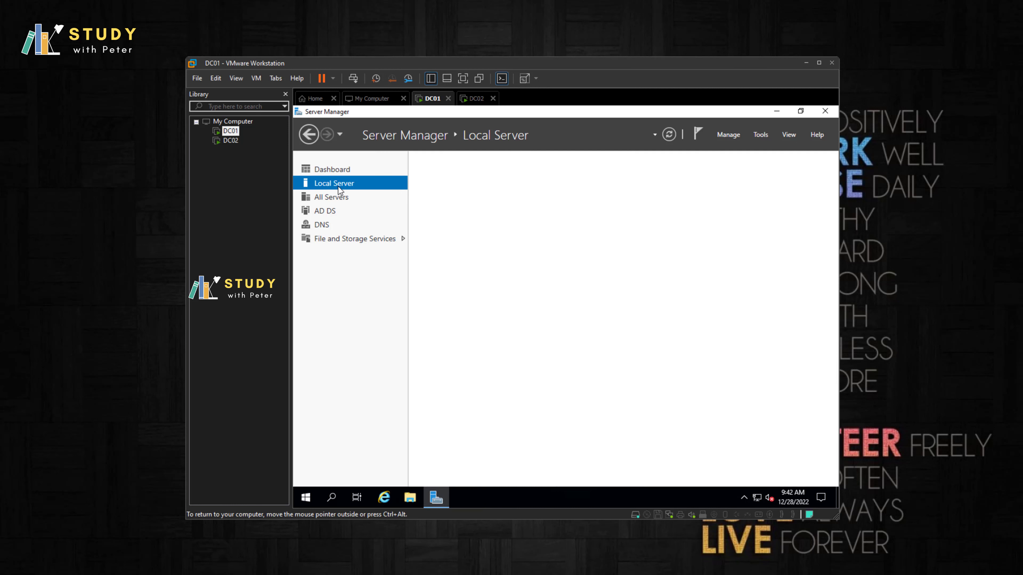
pyautogui.click(230, 141)
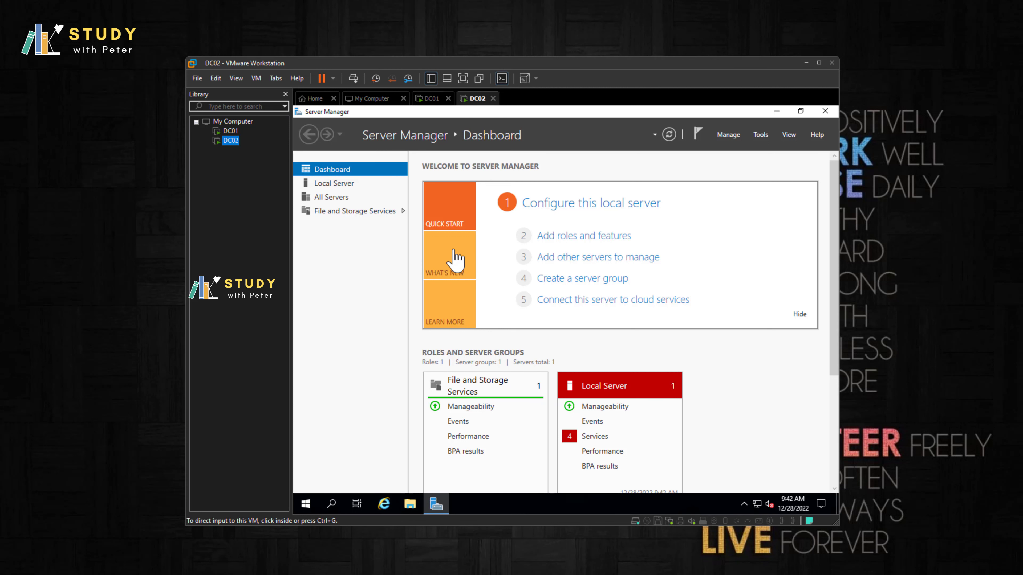
pyautogui.click(230, 131)
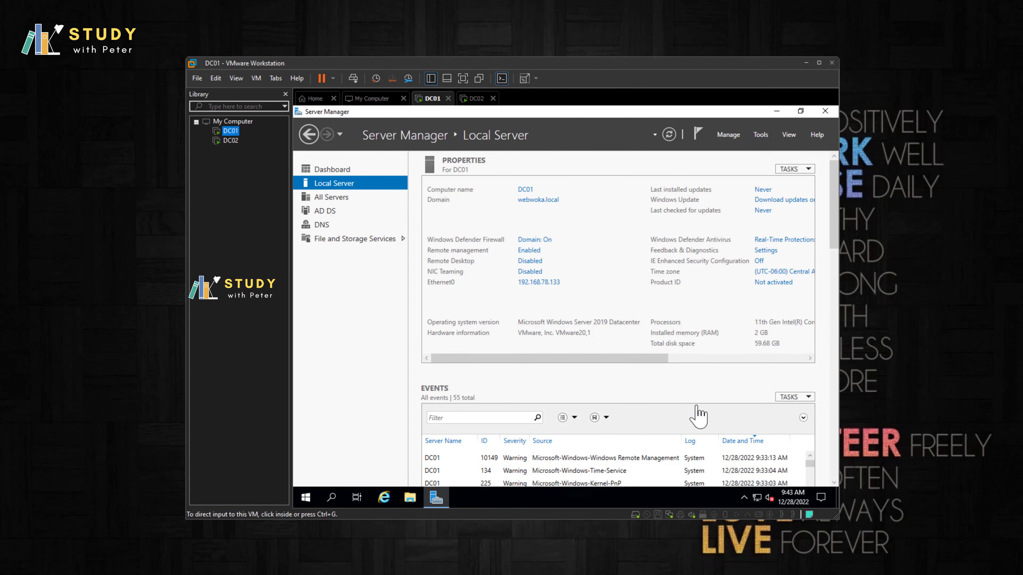
# Step: On DC02, open Windows Defender Firewall with Advanced Security and show the Inbound Rules
pyautogui.click(333, 499)
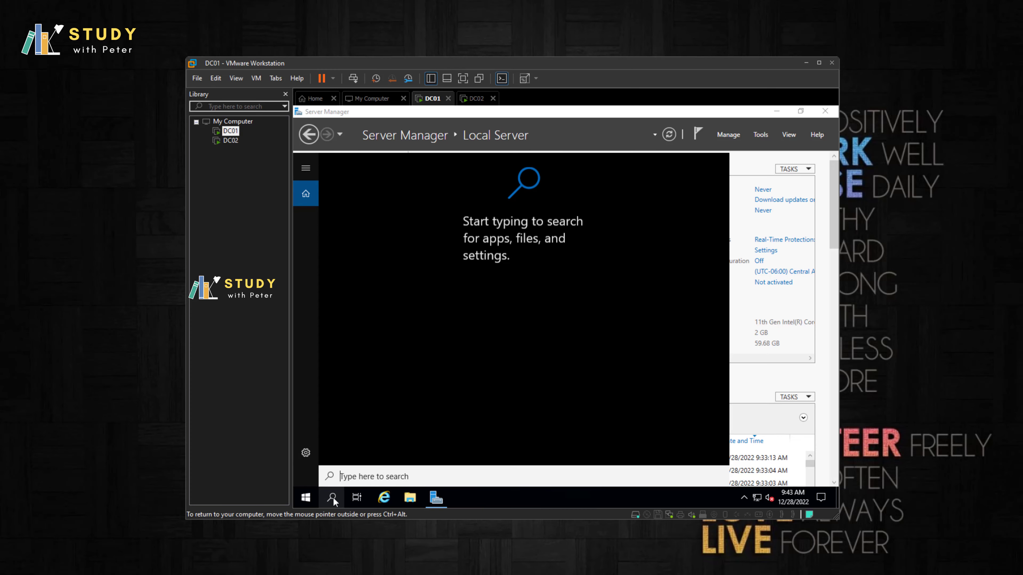
pyautogui.click(230, 141)
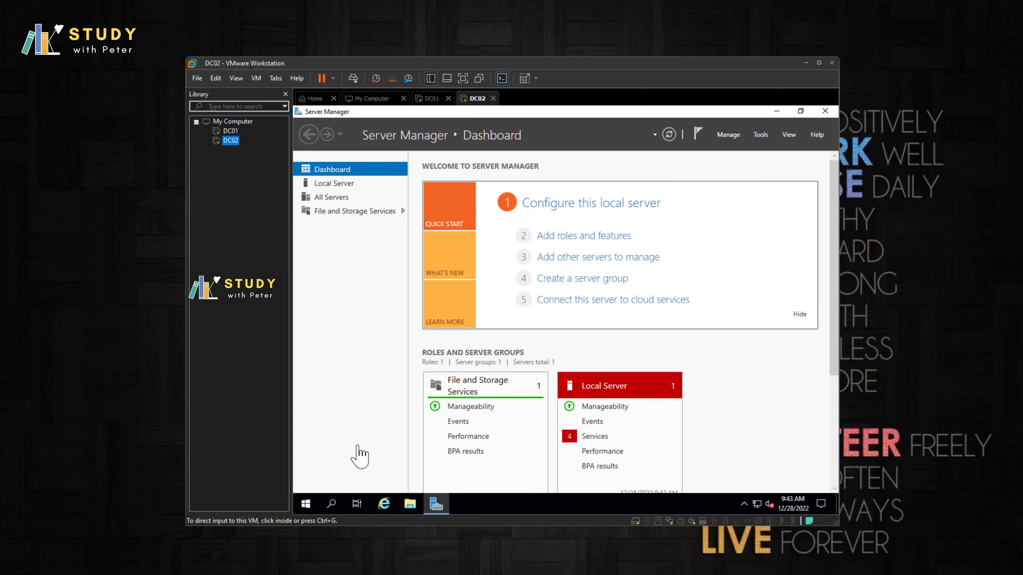
pyautogui.click(331, 504)
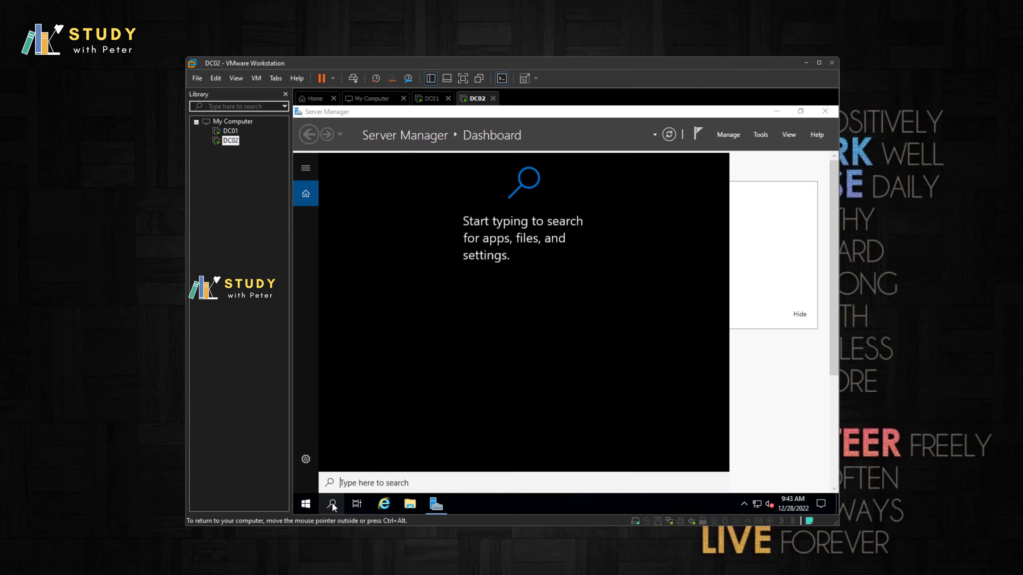
pyautogui.write('adv')
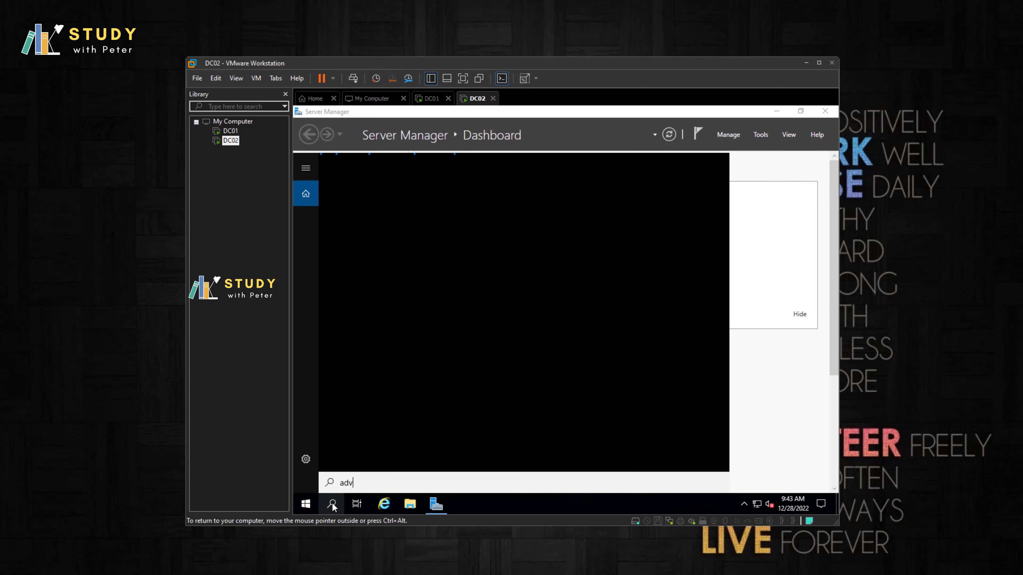
pyautogui.write('an')
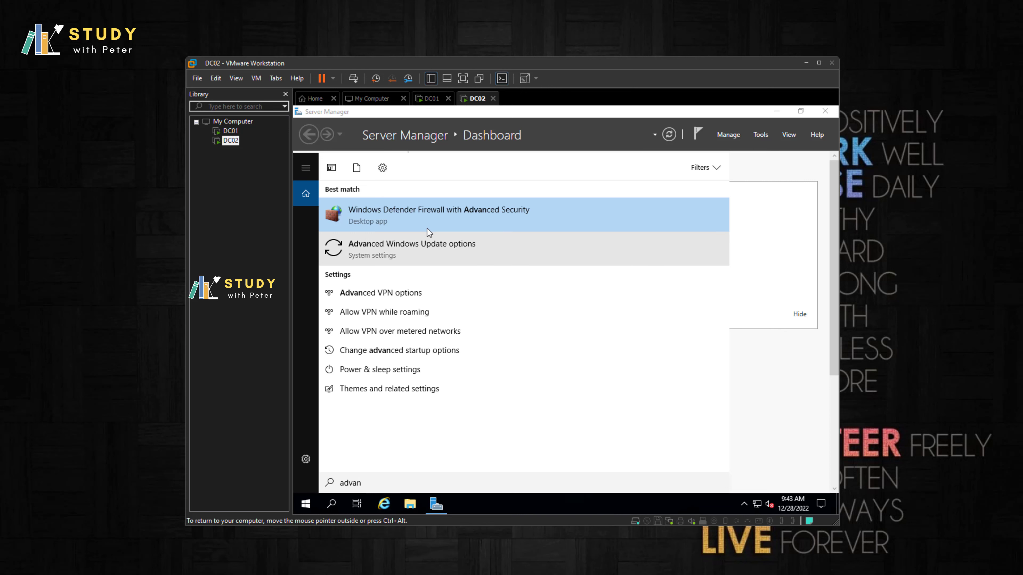
pyautogui.click(429, 218)
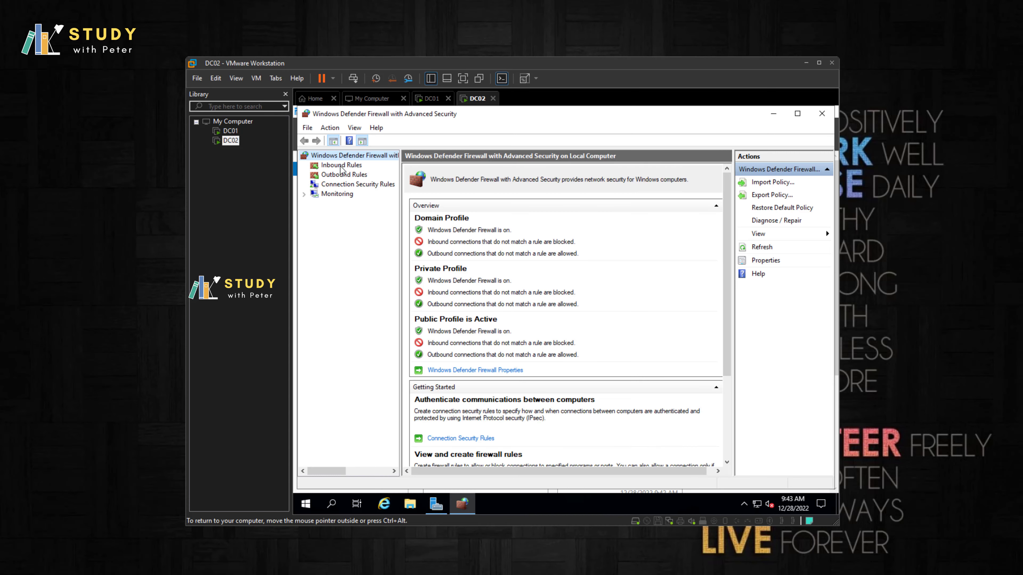
pyautogui.click(341, 165)
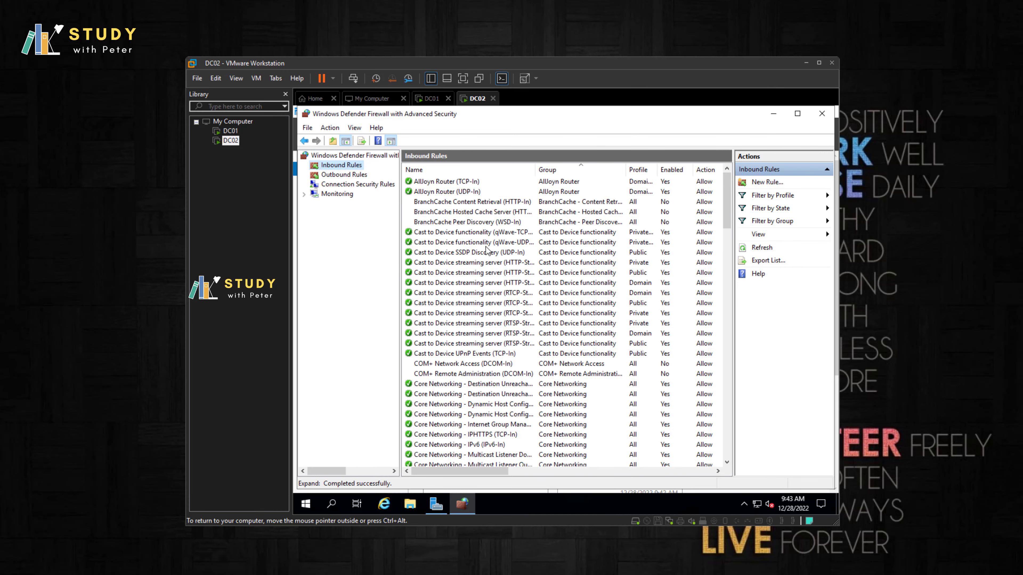
# Step: Enable the File and Printer Sharing Echo Request rules for ICMPv4 and ICMPv6
pyautogui.click(486, 243)
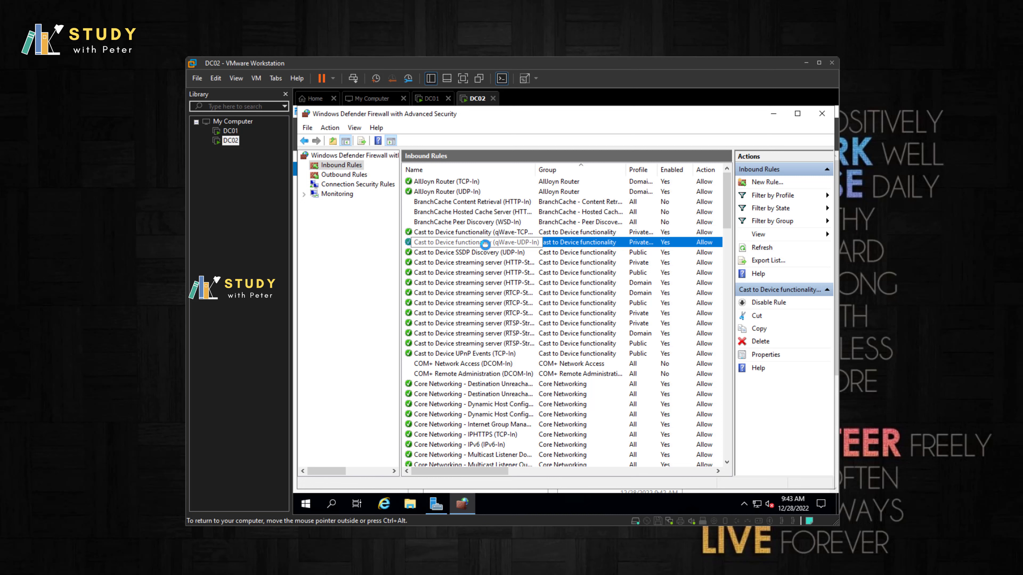
pyautogui.press('p')
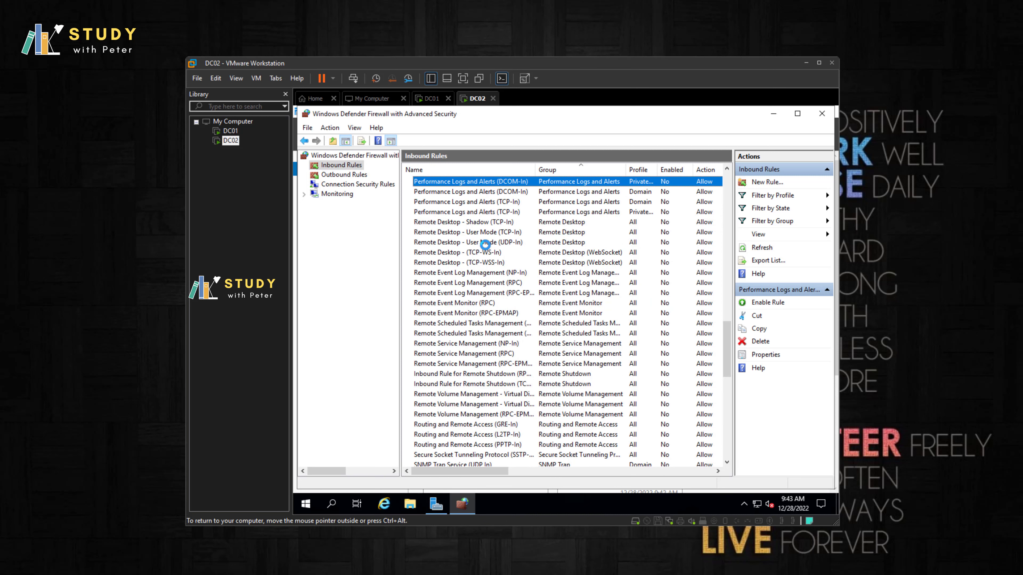
pyautogui.press('f')
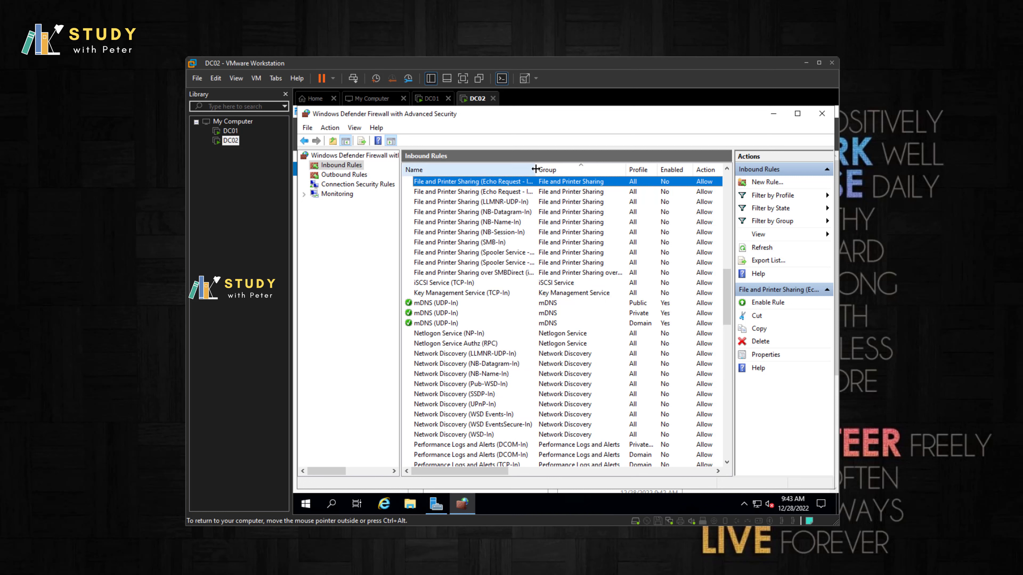
pyautogui.moveTo(535, 169); pyautogui.dragTo(568, 169)
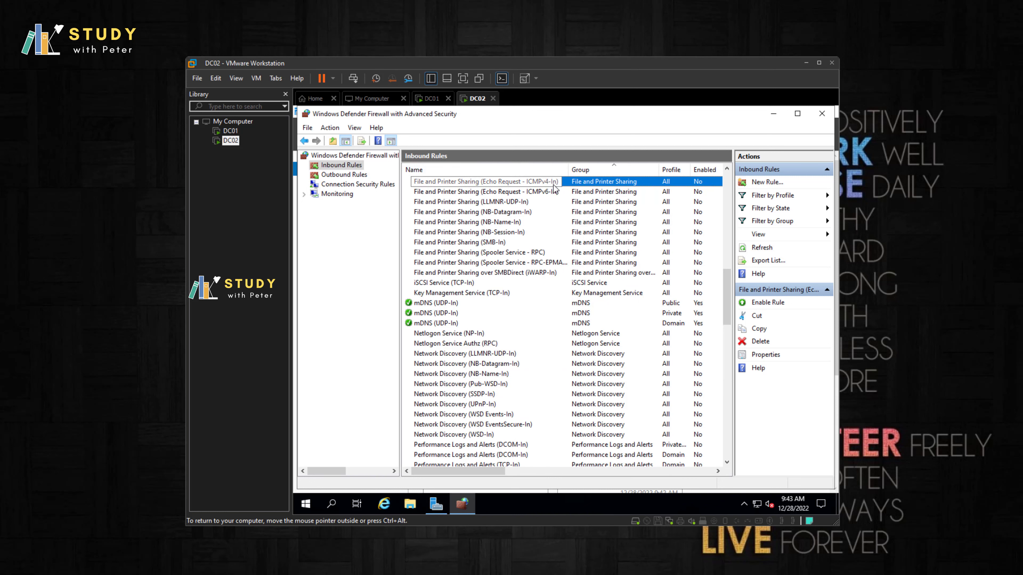
pyautogui.click(756, 306)
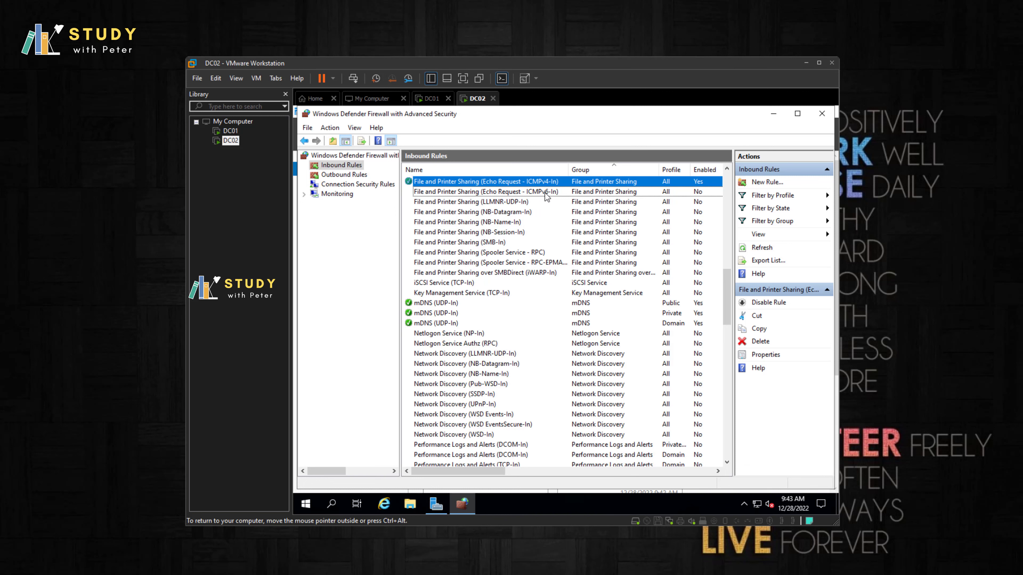
pyautogui.press('Down')
pyautogui.click(761, 306)
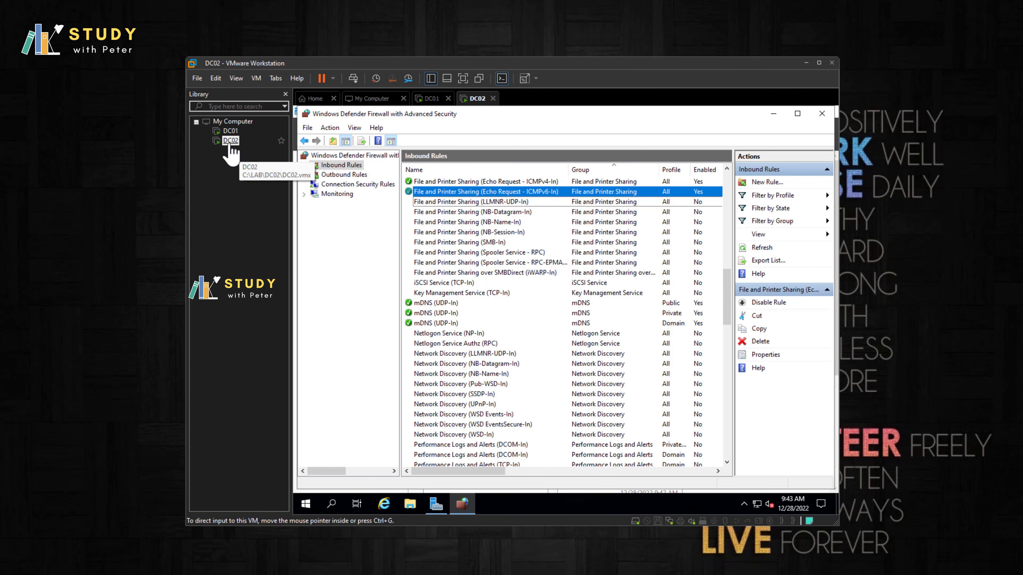
# Step: On DC01, check that the File and Printer Sharing Echo Request inbound rules are enabled
pyautogui.click(231, 131)
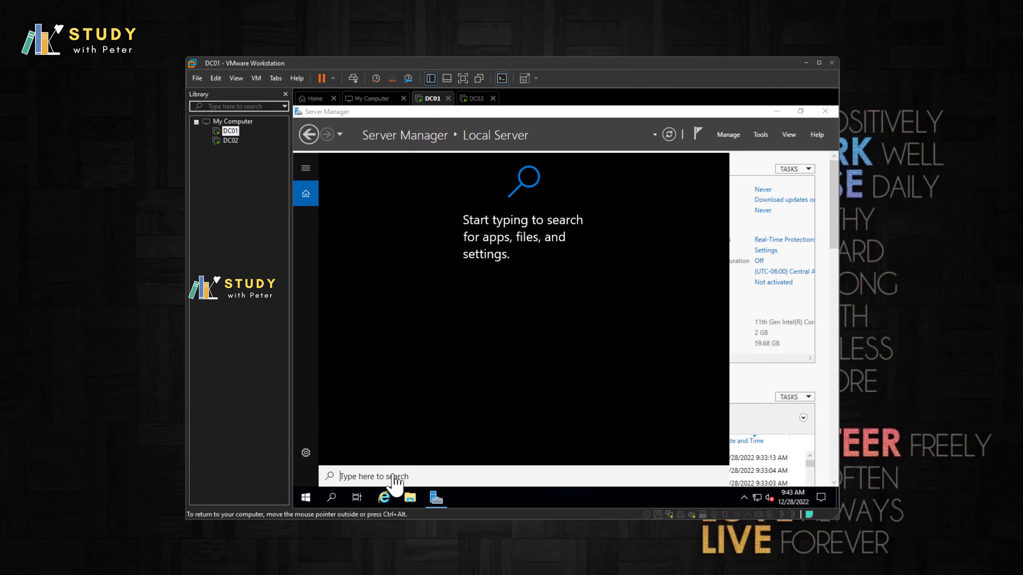
pyautogui.write('adva')
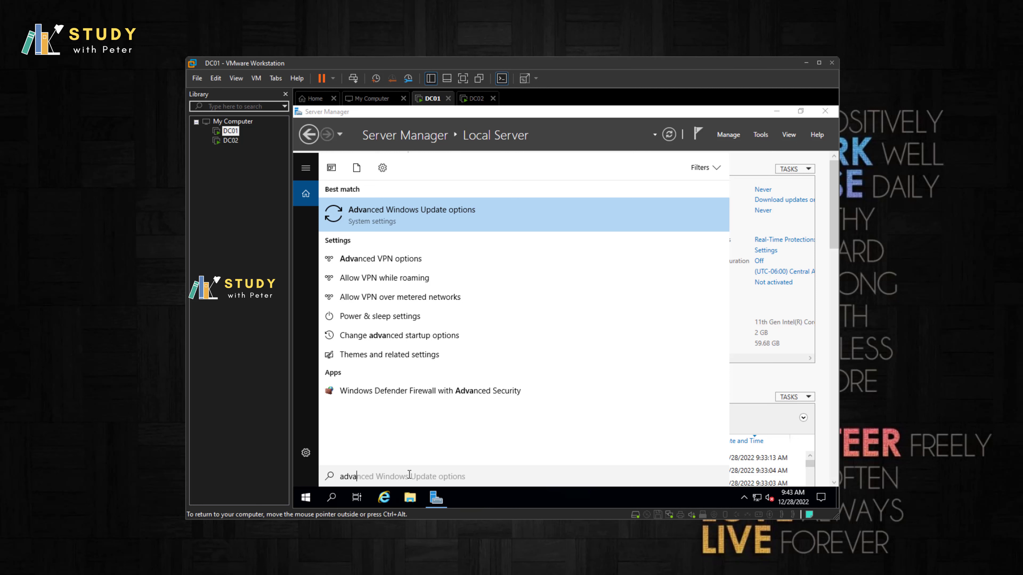
pyautogui.click(411, 391)
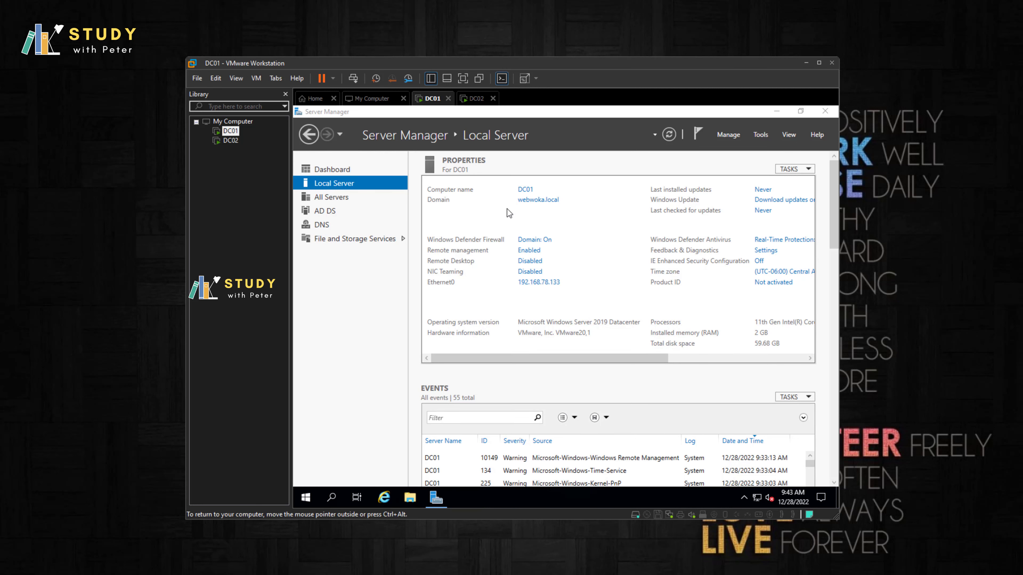
pyautogui.click(341, 165)
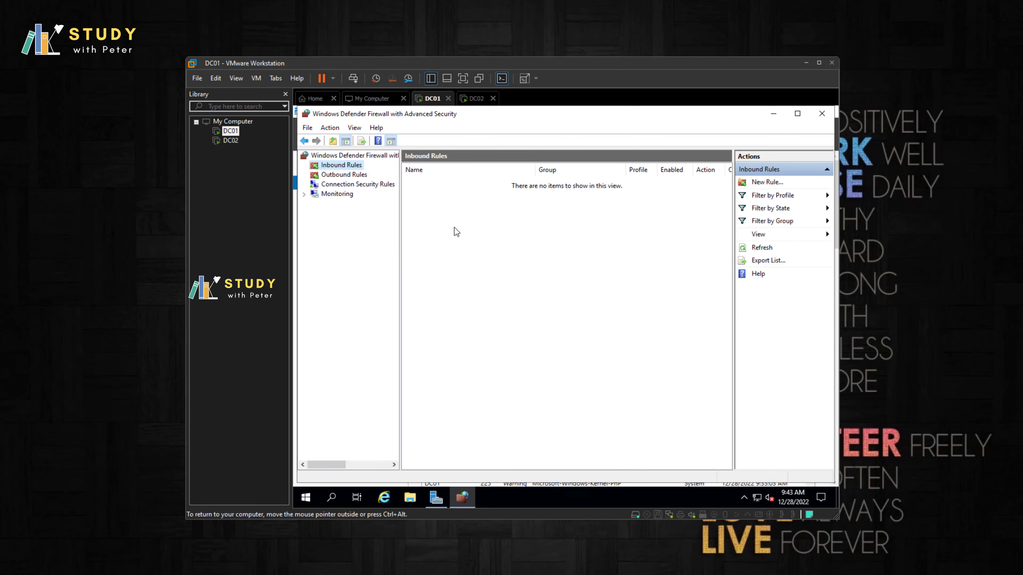
pyautogui.click(495, 232)
pyautogui.press('f')
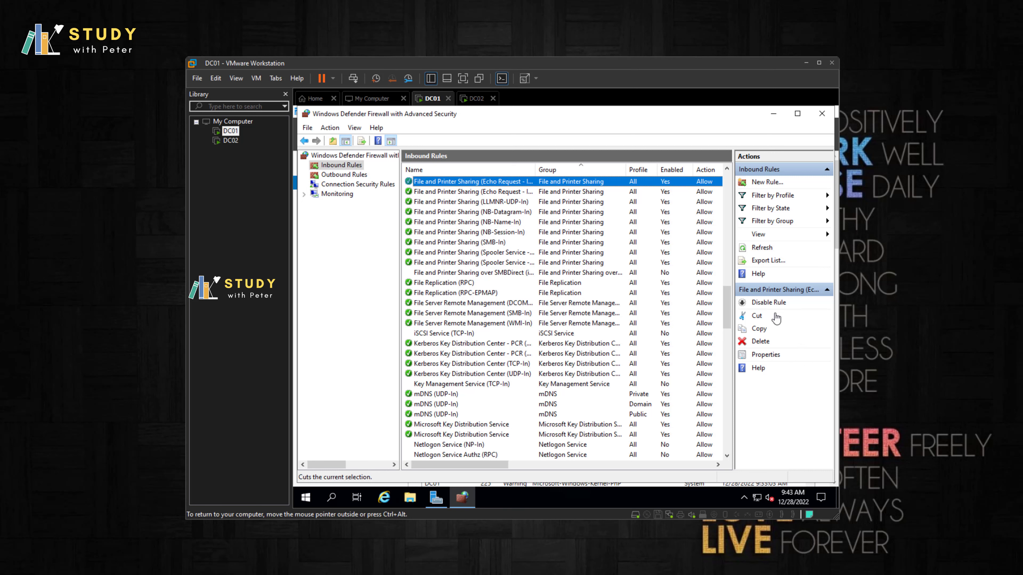
pyautogui.moveTo(535, 170); pyautogui.dragTo(575, 171)
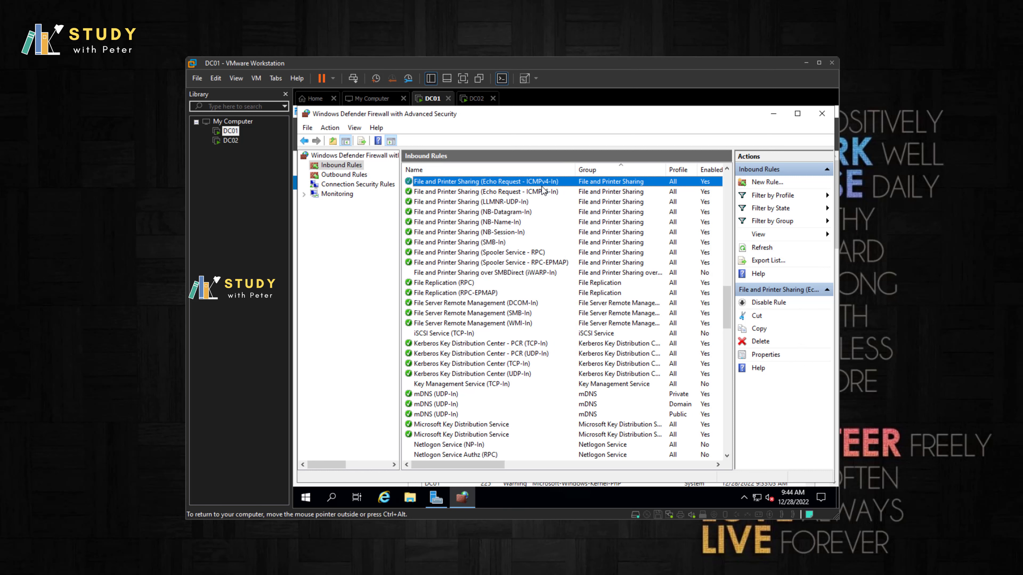
pyautogui.click(545, 192)
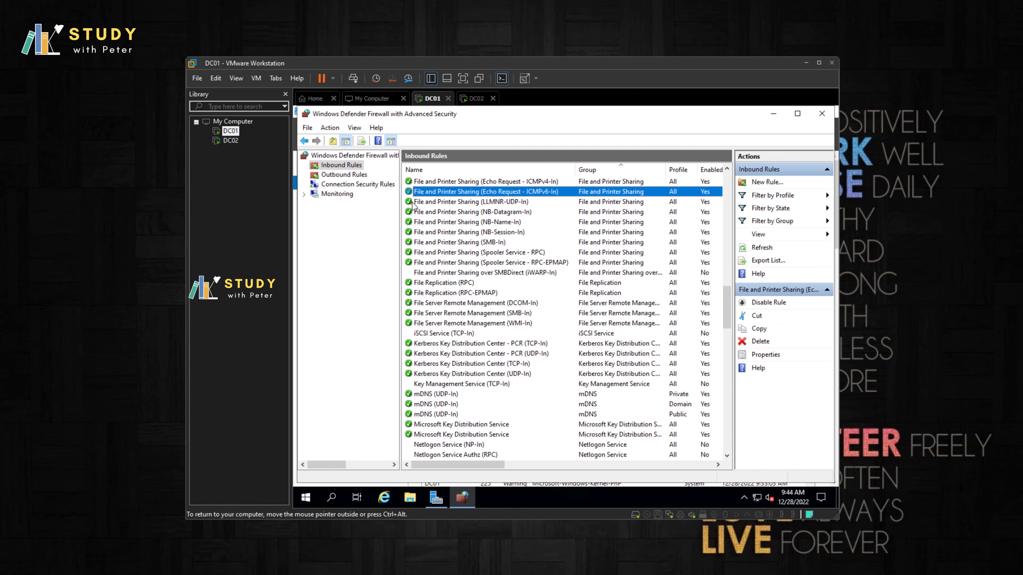
# Step: Minimize DC02's firewall console and return to DC01's Server Manager
pyautogui.click(230, 140)
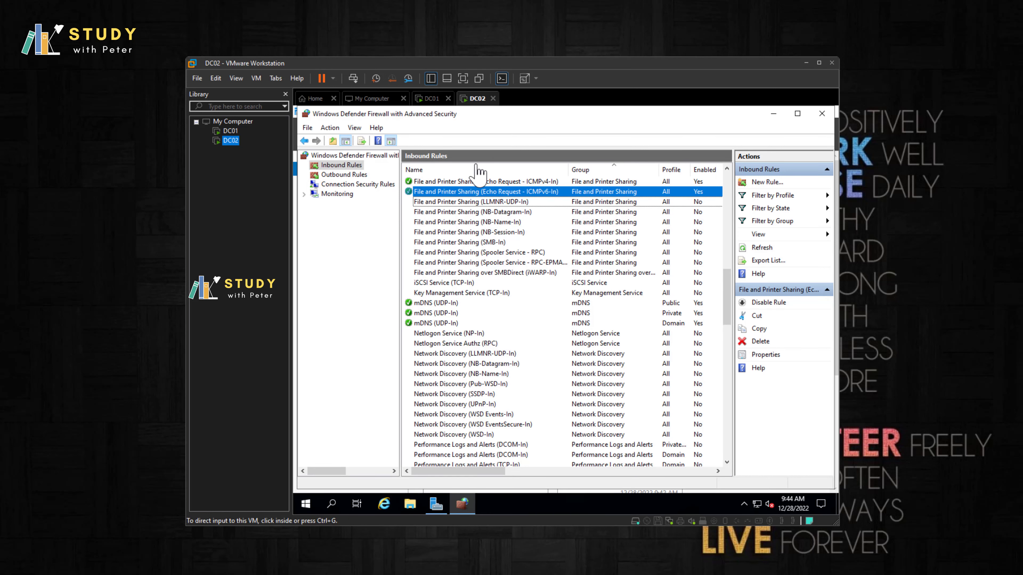
pyautogui.click(775, 116)
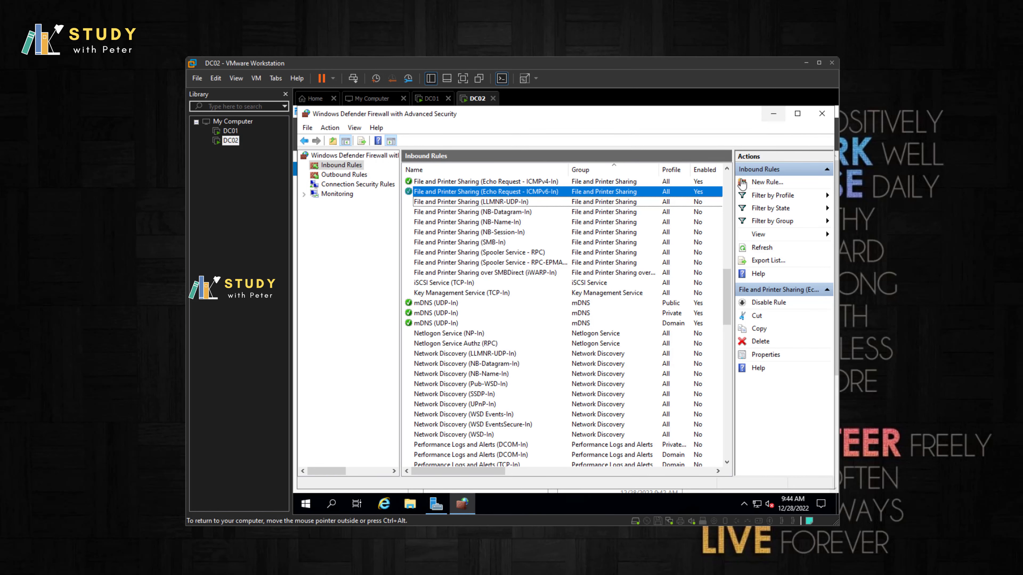
pyautogui.click(773, 114)
pyautogui.click(230, 130)
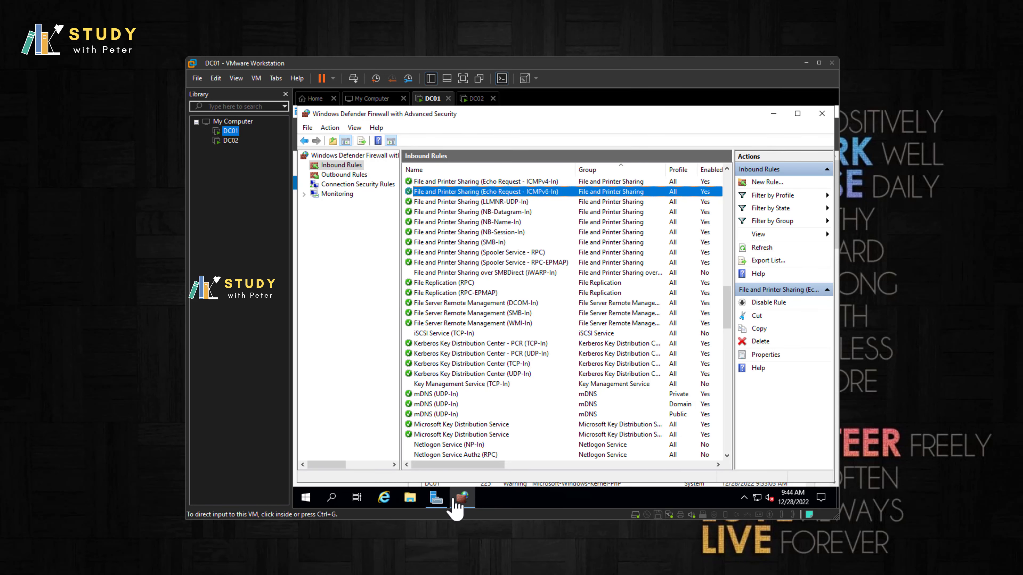
pyautogui.click(436, 498)
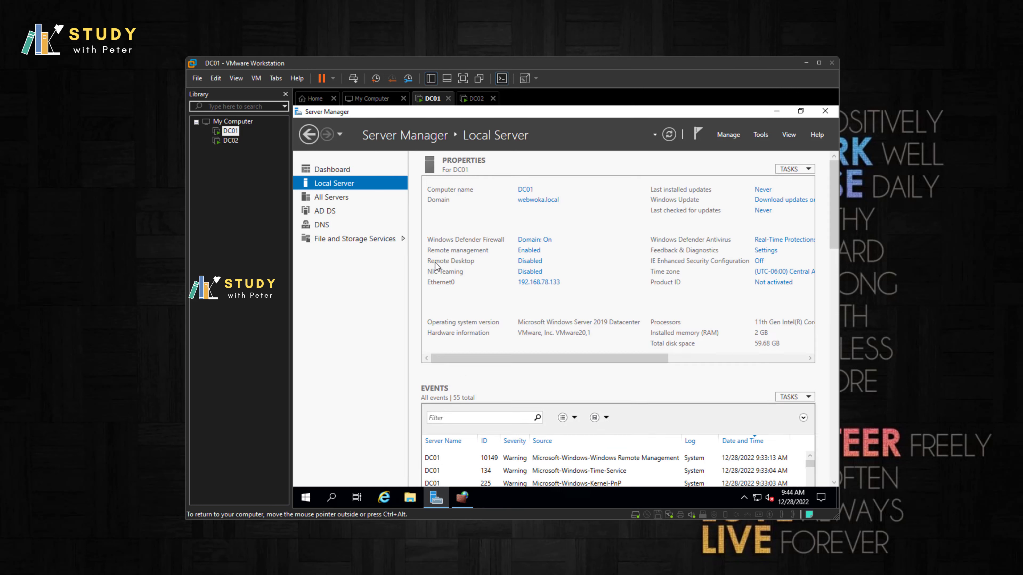
# Step: Turn IE Enhanced Security Configuration off for Administrators on DC02's Local Server page
pyautogui.click(330, 197)
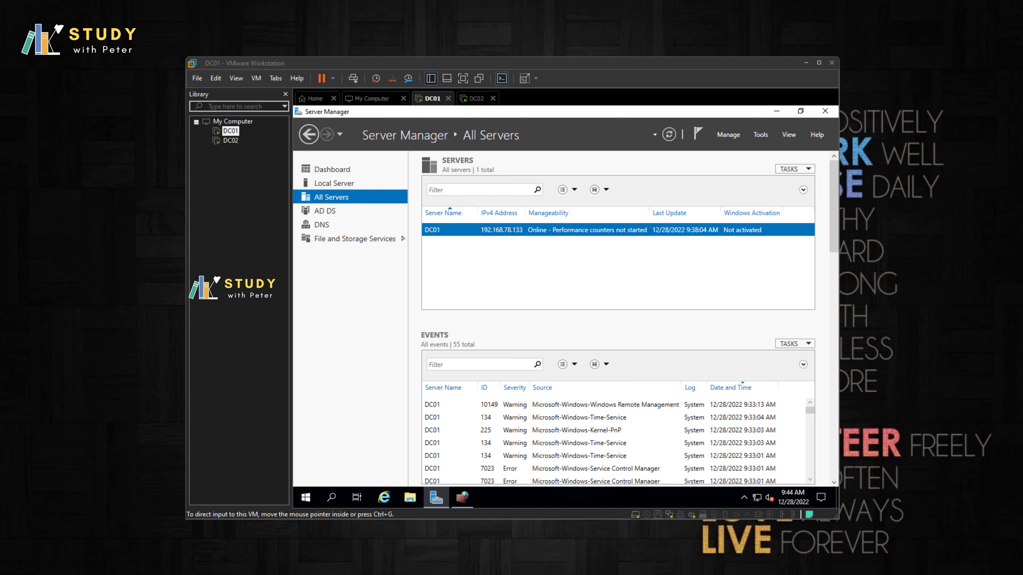
pyautogui.click(231, 141)
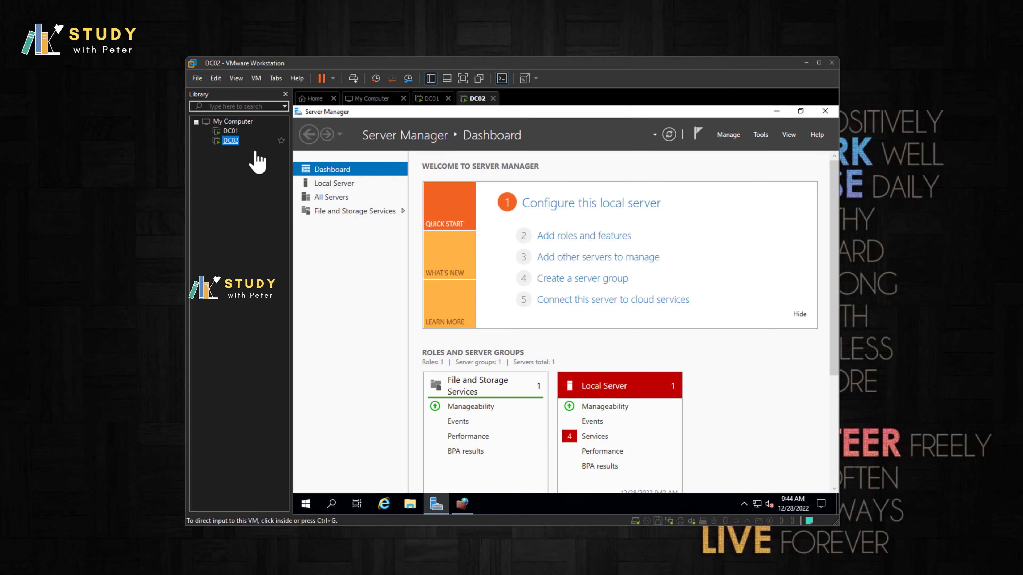
pyautogui.click(335, 185)
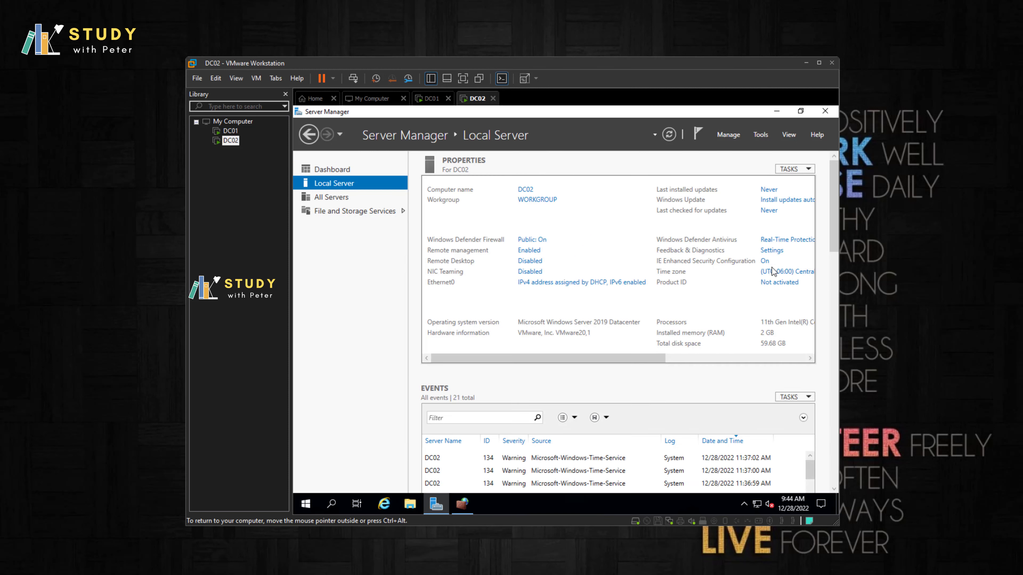
pyautogui.click(764, 261)
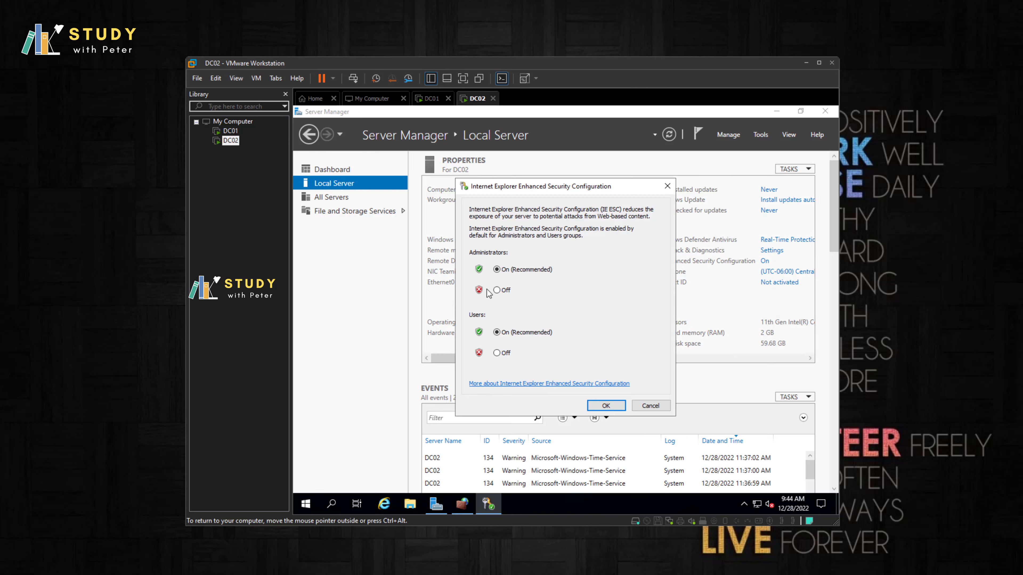
pyautogui.click(496, 290)
pyautogui.click(605, 405)
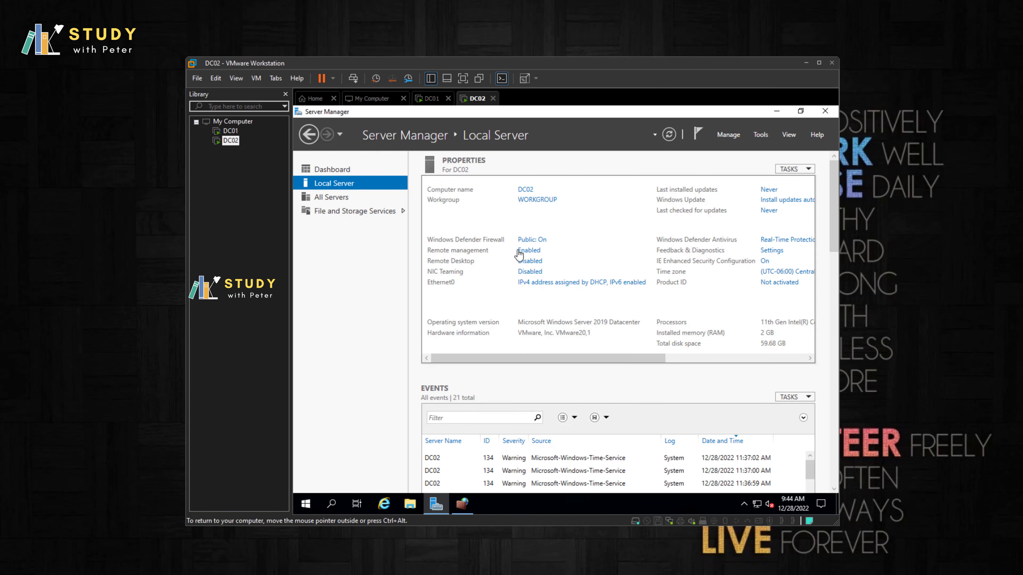
# Step: Open DC02's Ethernet0 IPv4 properties and switch to a manually set IP address
pyautogui.click(552, 287)
pyautogui.rightClick(423, 217)
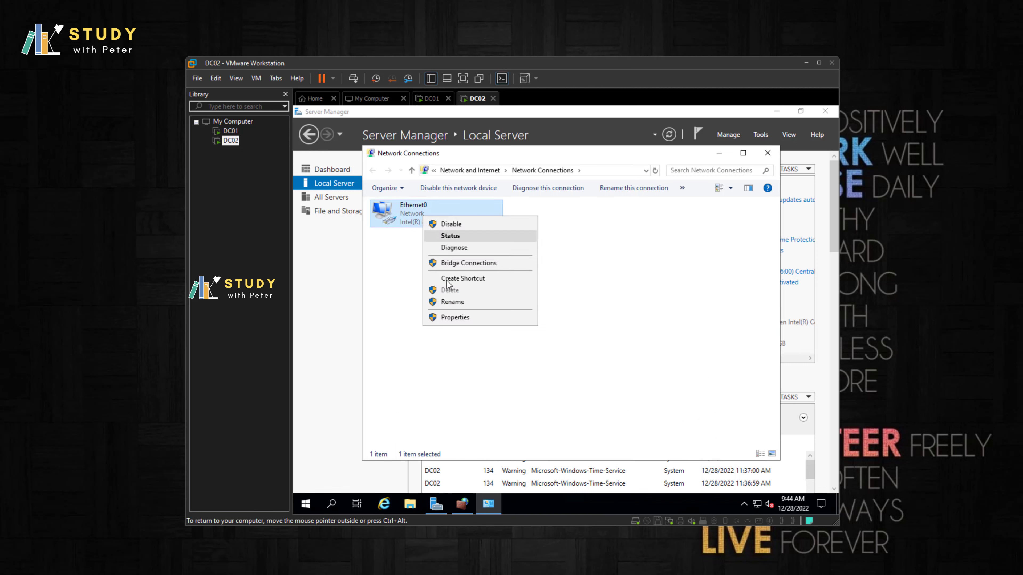
pyautogui.click(457, 318)
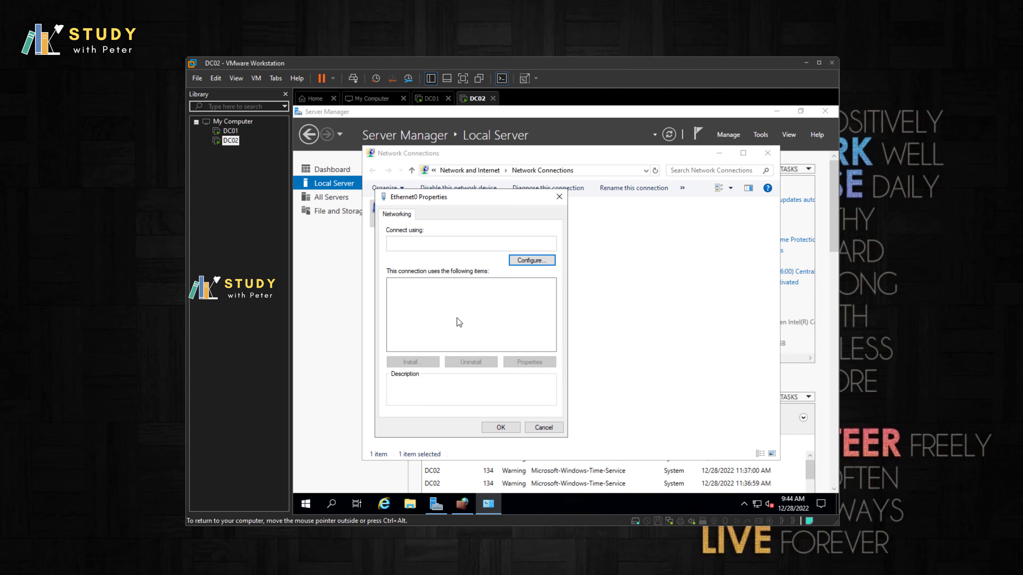
pyautogui.doubleClick(458, 313)
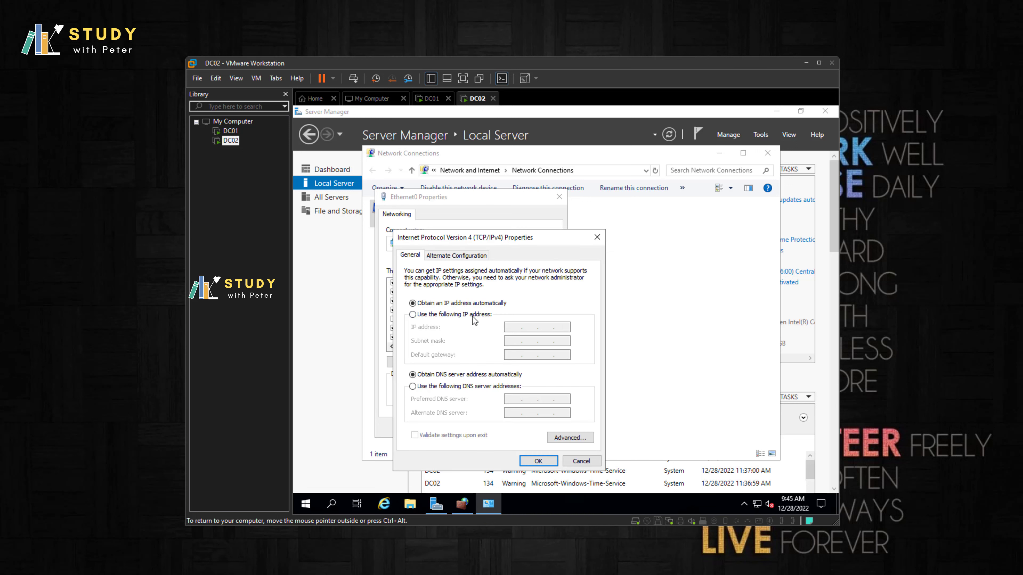
pyautogui.click(459, 316)
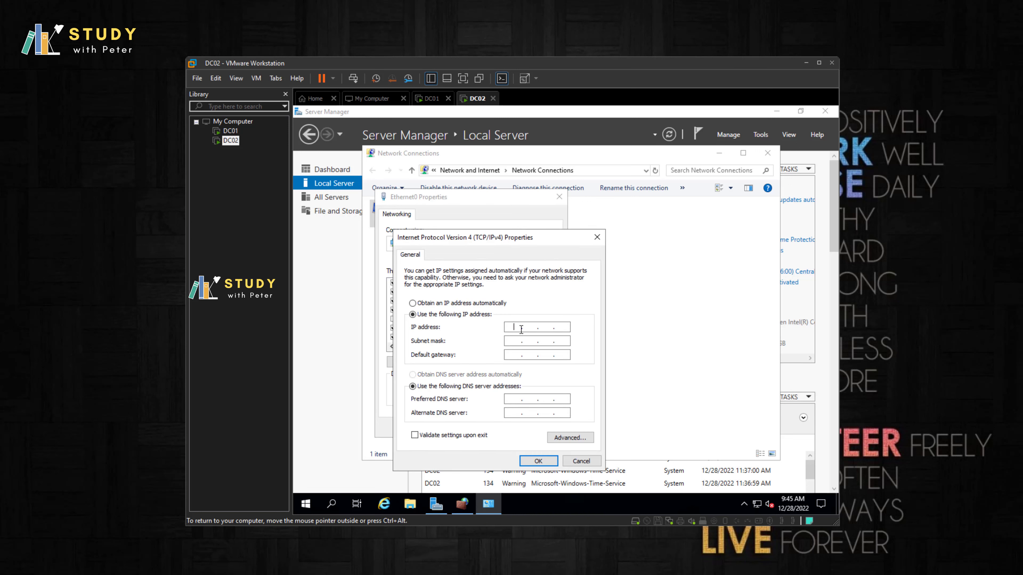
# Step: Enter IP 192.168.78.134, mask 255.255.255.0 and gateway 192.168.78.2
pyautogui.hotkey('ctrl', 'v')
pyautogui.hotkey('ctrl', 'alt')
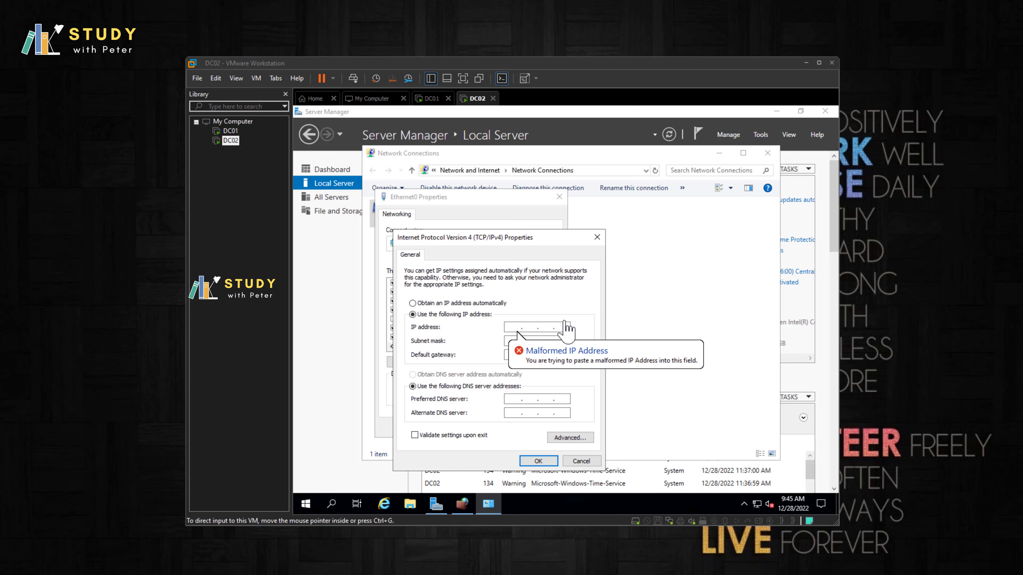
pyautogui.click(510, 327)
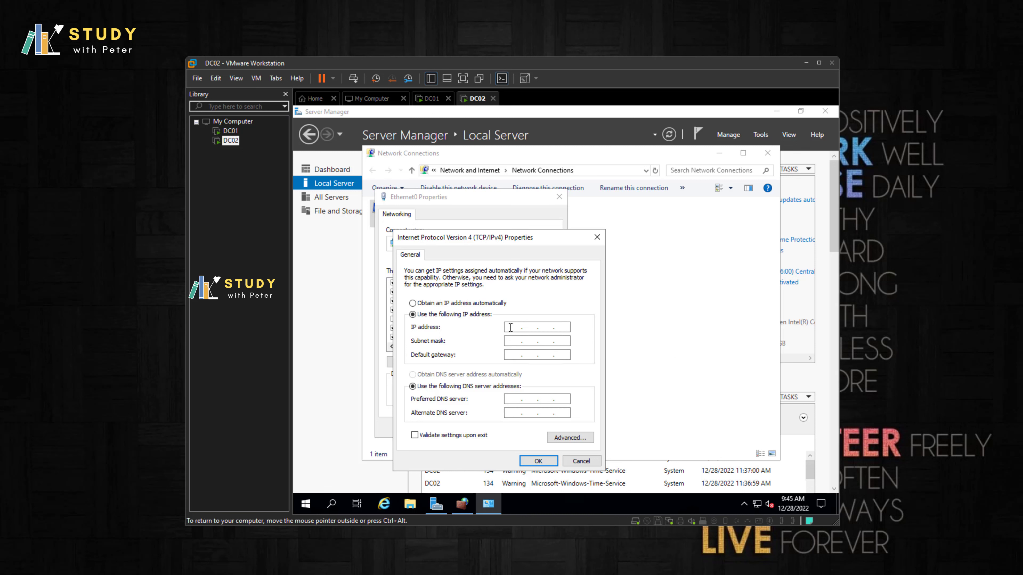
pyautogui.hotkey('ctrl', 'v')
pyautogui.press('Tab')
pyautogui.press('Tab')
pyautogui.hotkey('shift', 'Tab')
pyautogui.click(230, 131)
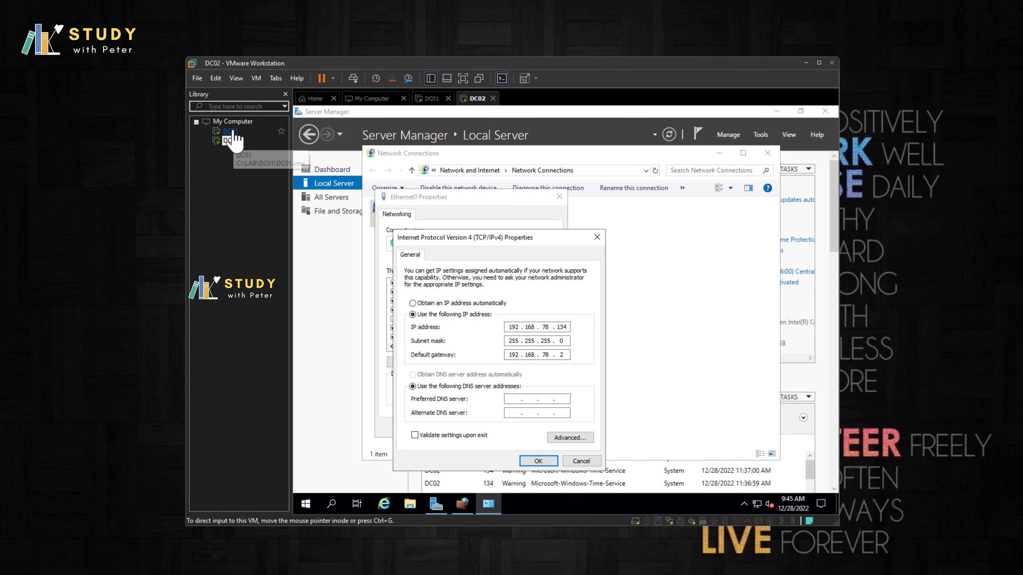
# Step: Run ipconfig on DC01 to read its 192.168.78.133 address, then return to DC02
pyautogui.click(332, 497)
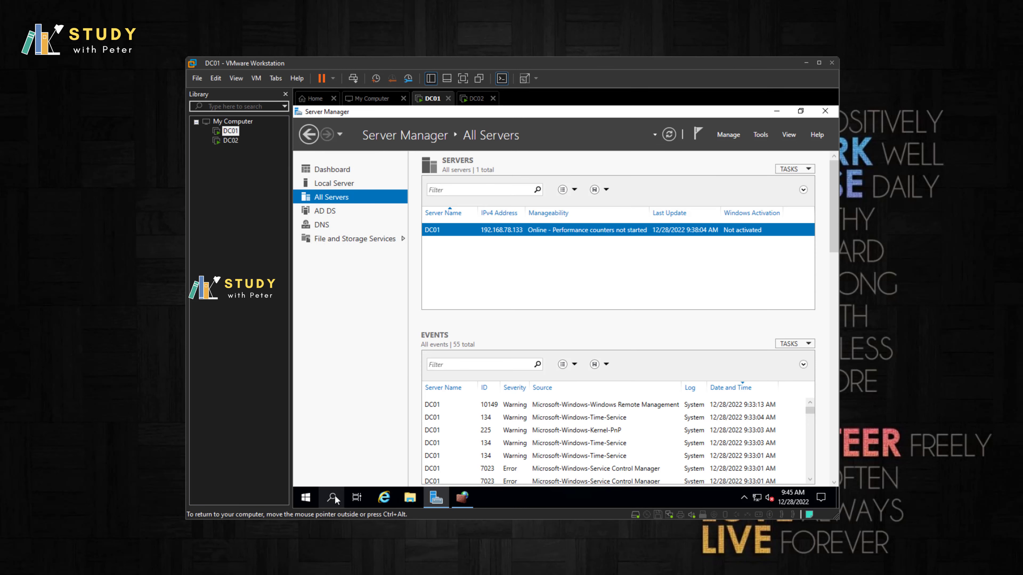
pyautogui.write('cmd')
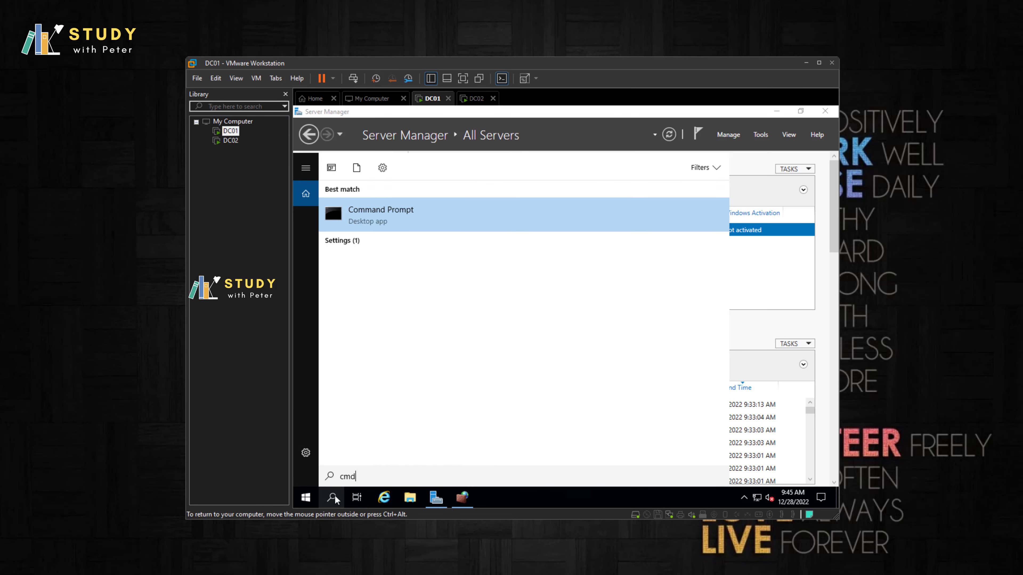
pyautogui.press('Return')
pyautogui.write('ipcon')
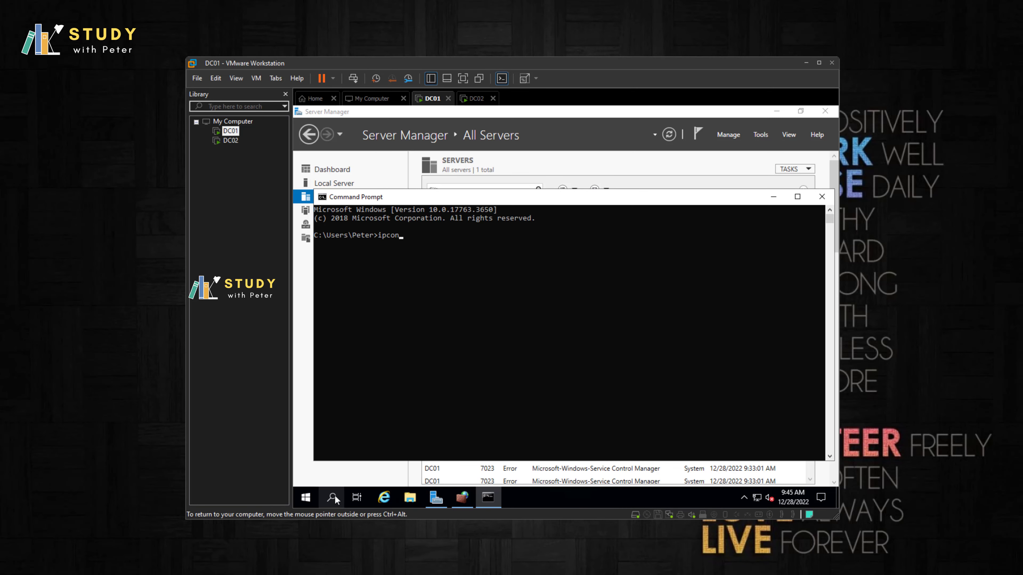
pyautogui.write('fig')
pyautogui.press('Return')
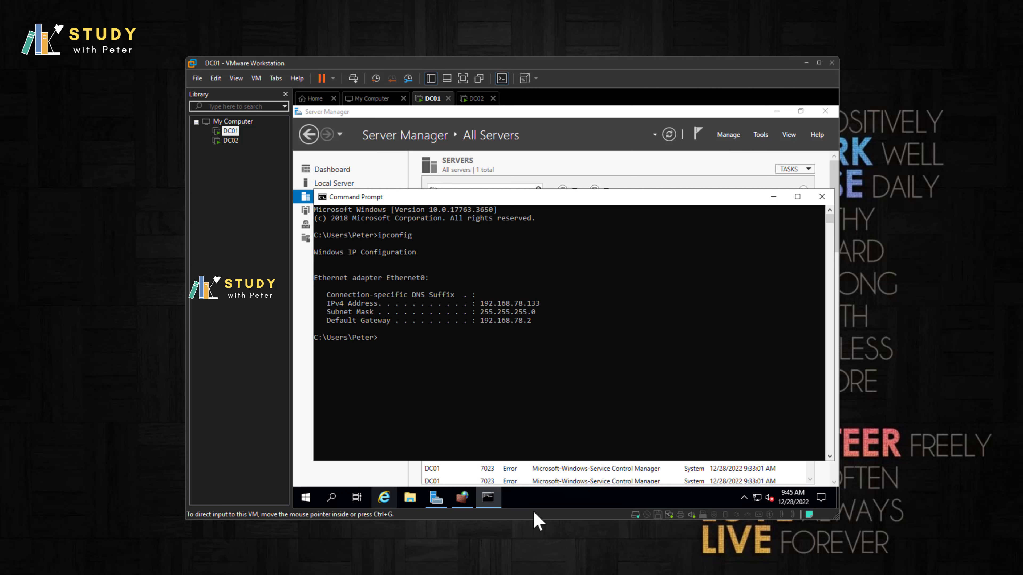
pyautogui.click(230, 140)
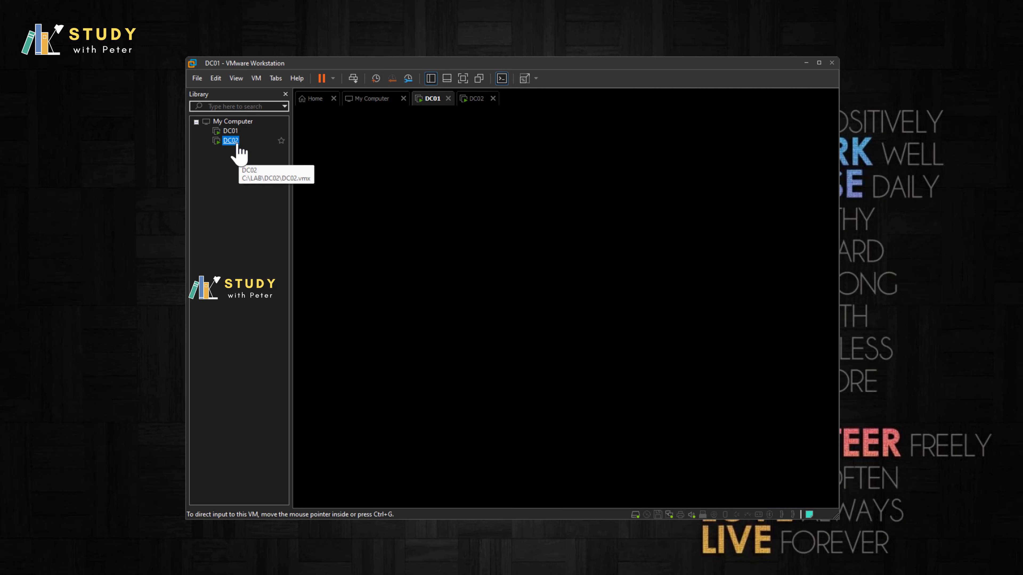
pyautogui.click(519, 406)
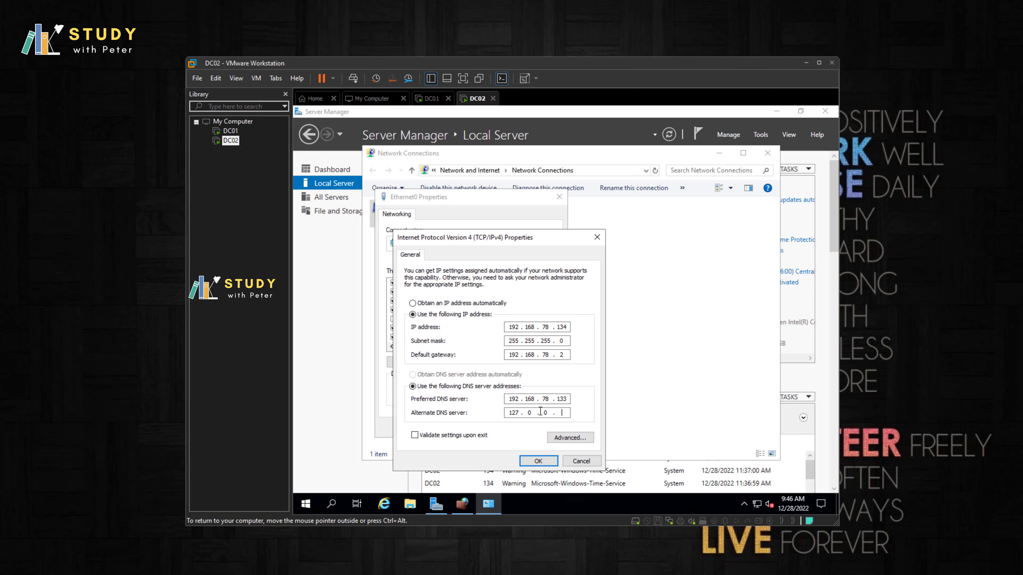
# Step: Save the new Ethernet0 IPv4 settings and close Network Connections
pyautogui.click(540, 461)
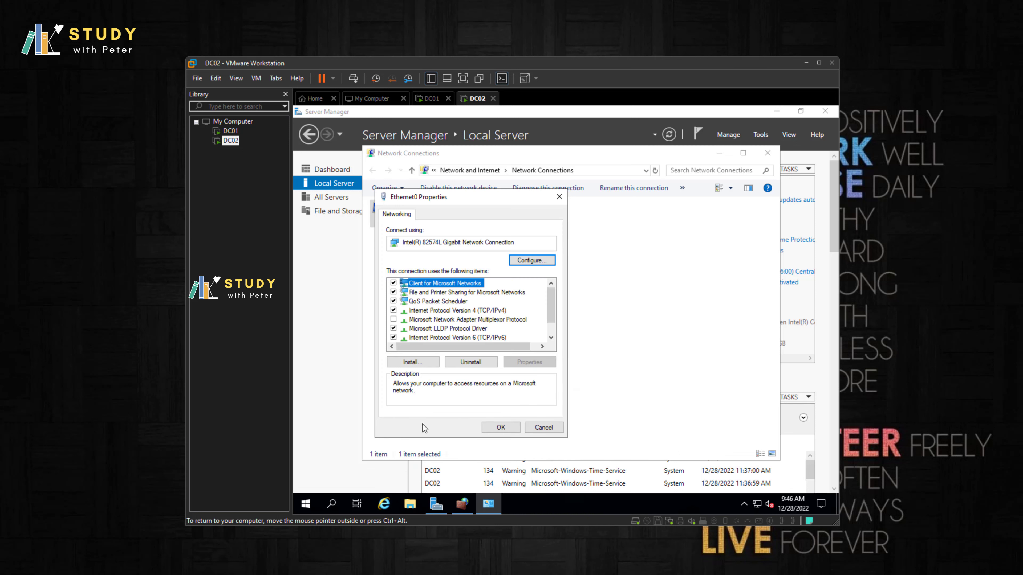
pyautogui.click(490, 428)
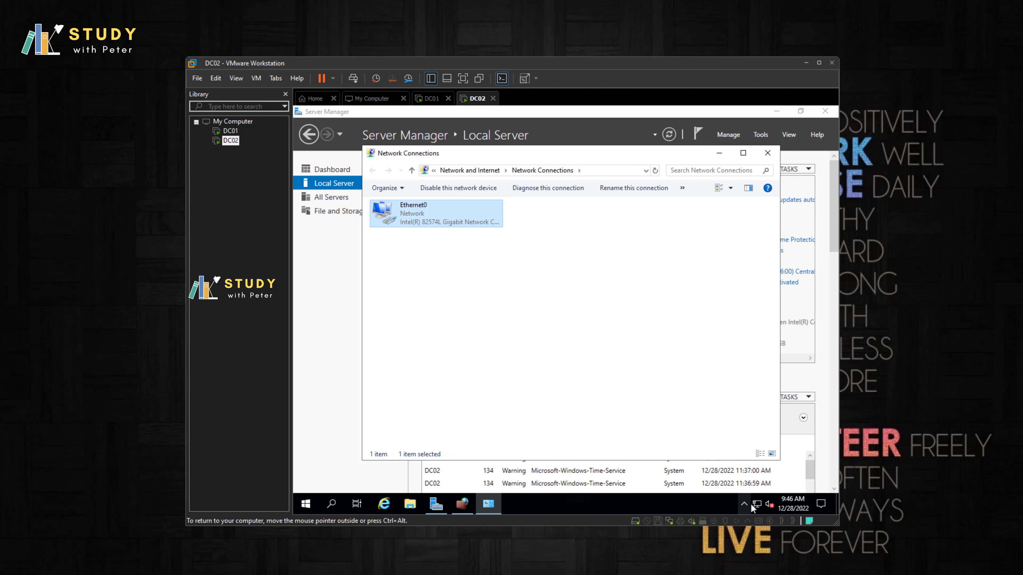
pyautogui.click(767, 157)
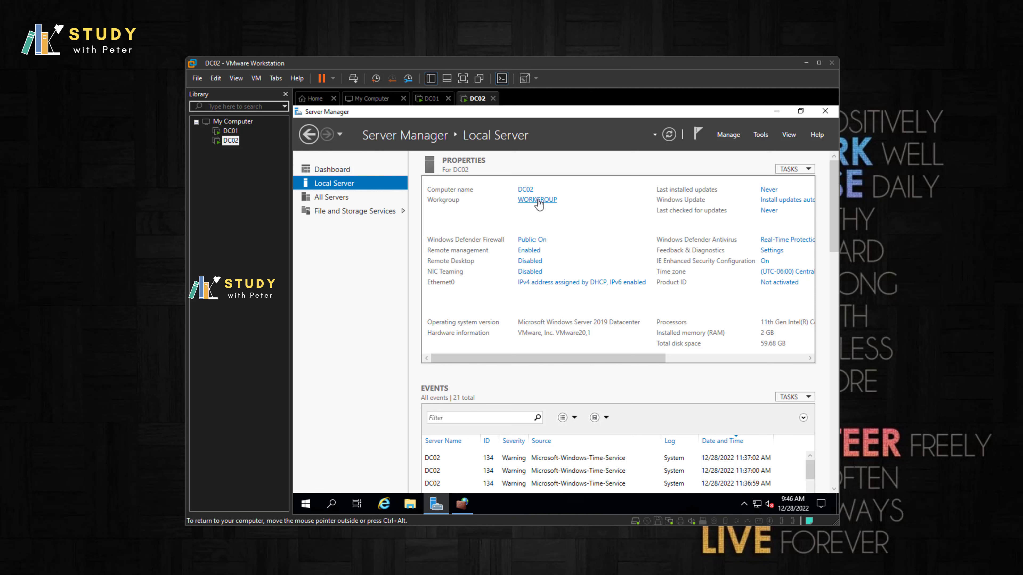
# Step: Set DC02's membership to the webwoka.local domain
pyautogui.click(538, 201)
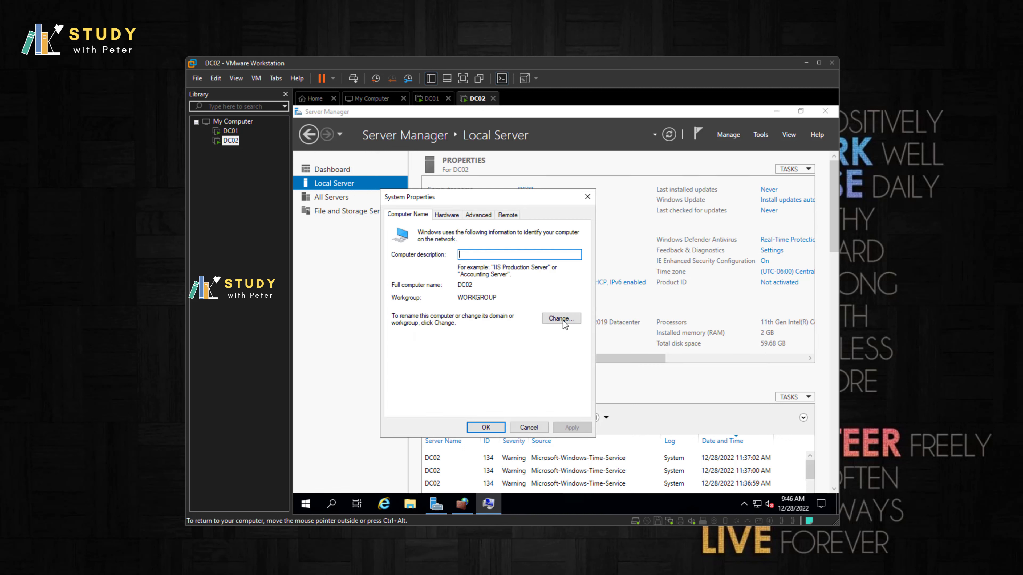
pyautogui.click(564, 321)
pyautogui.click(410, 341)
pyautogui.click(436, 353)
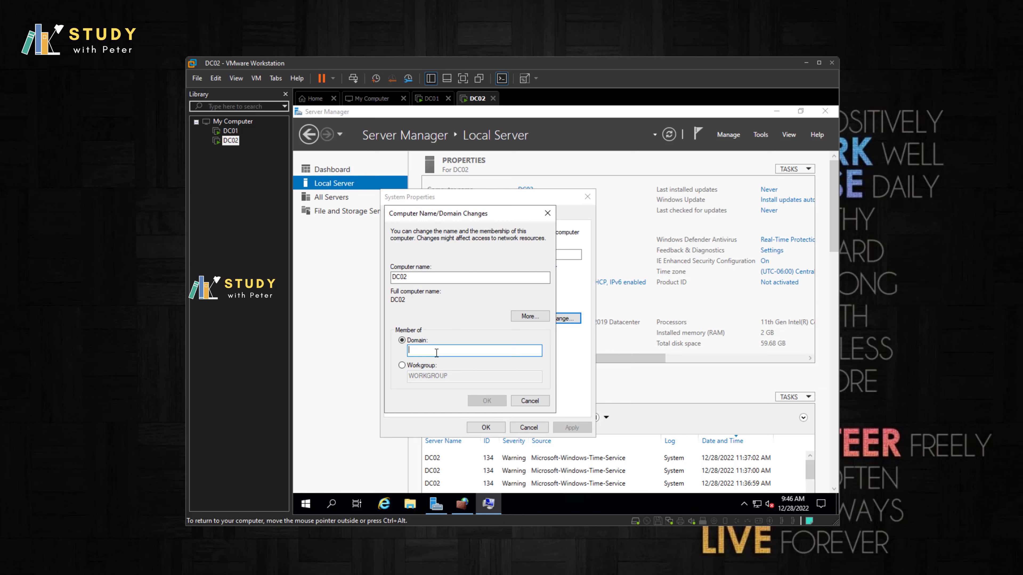
pyautogui.write('webwoka.local')
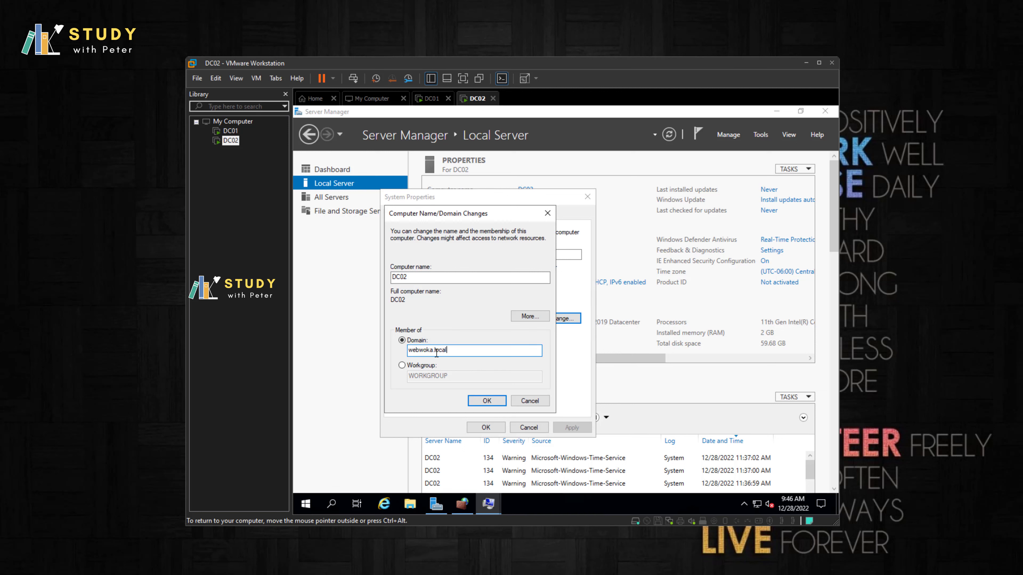
pyautogui.press('Return')
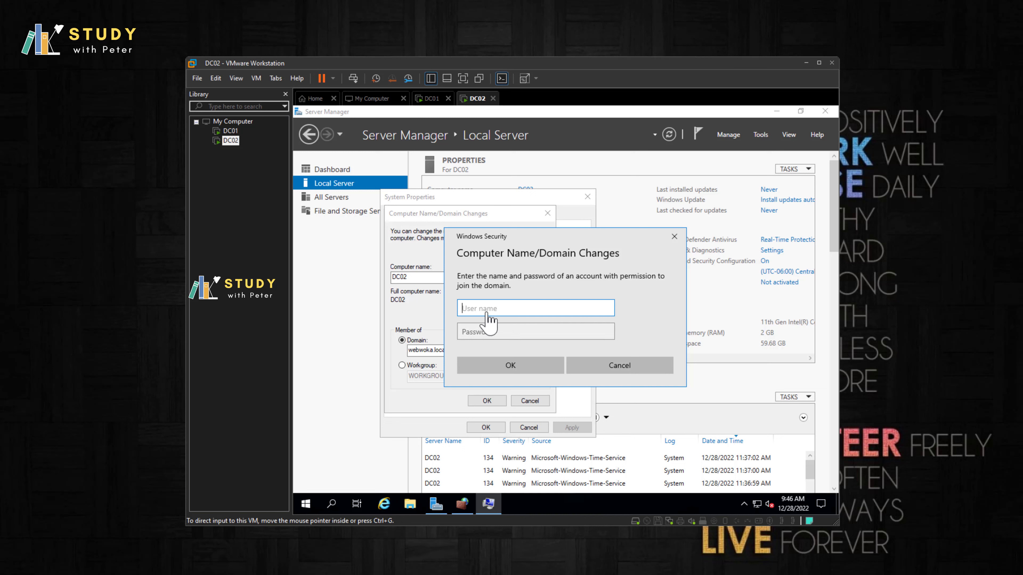
# Step: Enter the domain account's username and password, then dismiss the incorrect-credentials error
pyautogui.write('Peter')
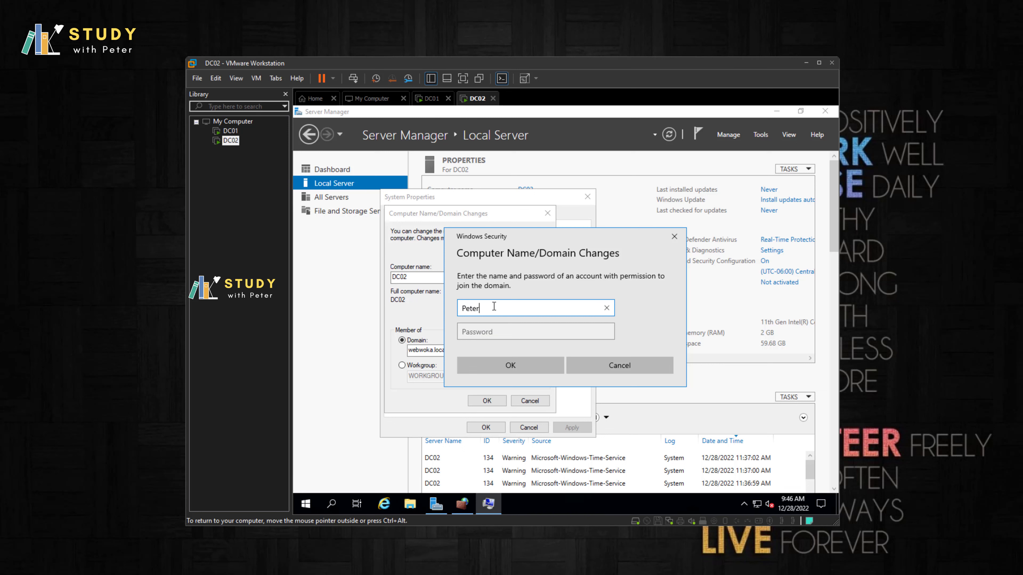
pyautogui.press('Tab')
pyautogui.write('••')
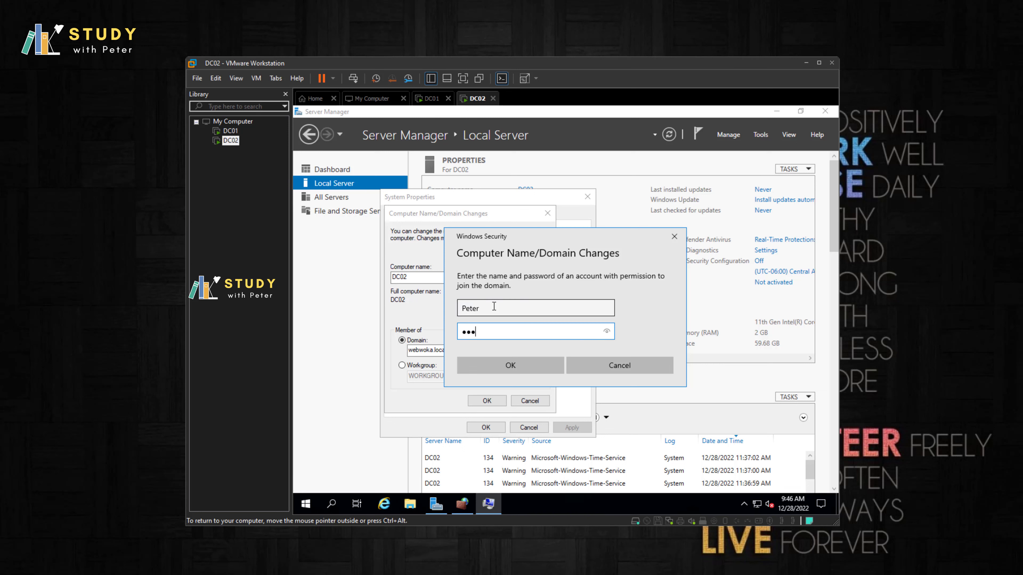
pyautogui.press('BackSpace')
pyautogui.press('BackSpace')
pyautogui.press('BackSpace')
pyautogui.write('•')
pyautogui.press('BackSpace')
pyautogui.press('BackSpace')
pyautogui.press('BackSpace')
pyautogui.write('•••••••')
pyautogui.press('Return')
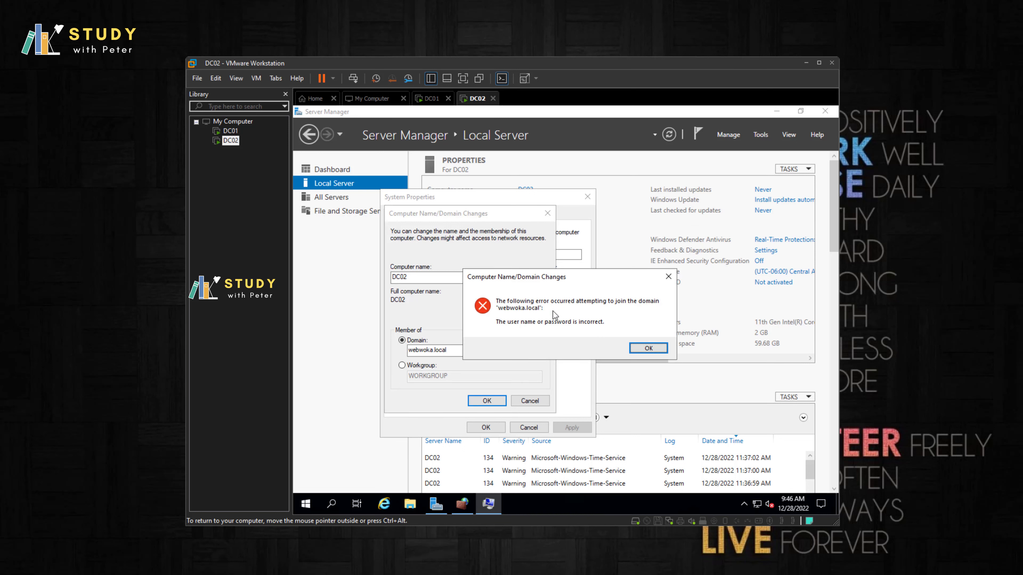
pyautogui.click(648, 349)
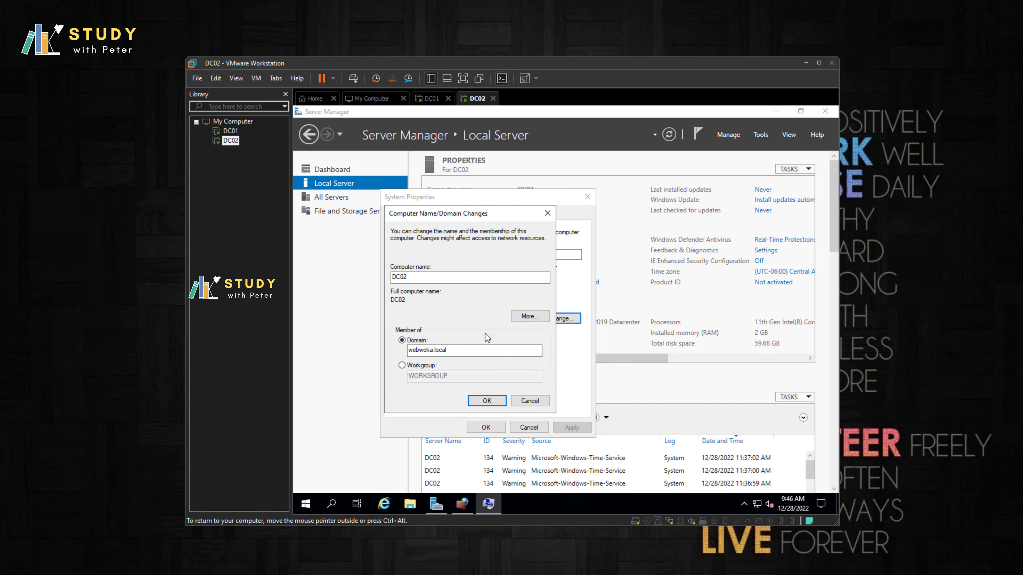
# Step: Retry the webwoka.local join with the domain user's credentials, which are rejected again
pyautogui.click(486, 400)
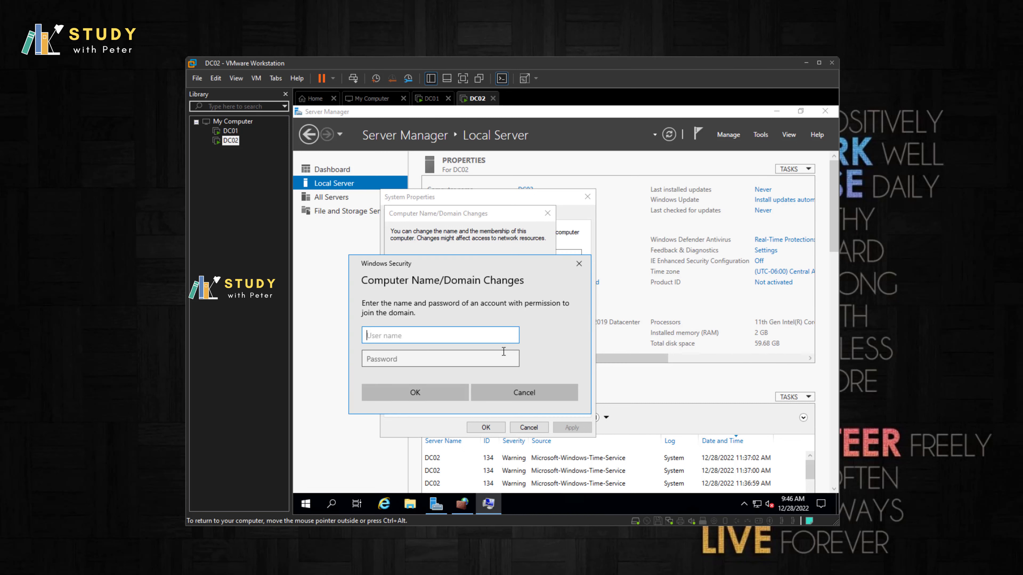
pyautogui.write('Peter')
pyautogui.press('Tab')
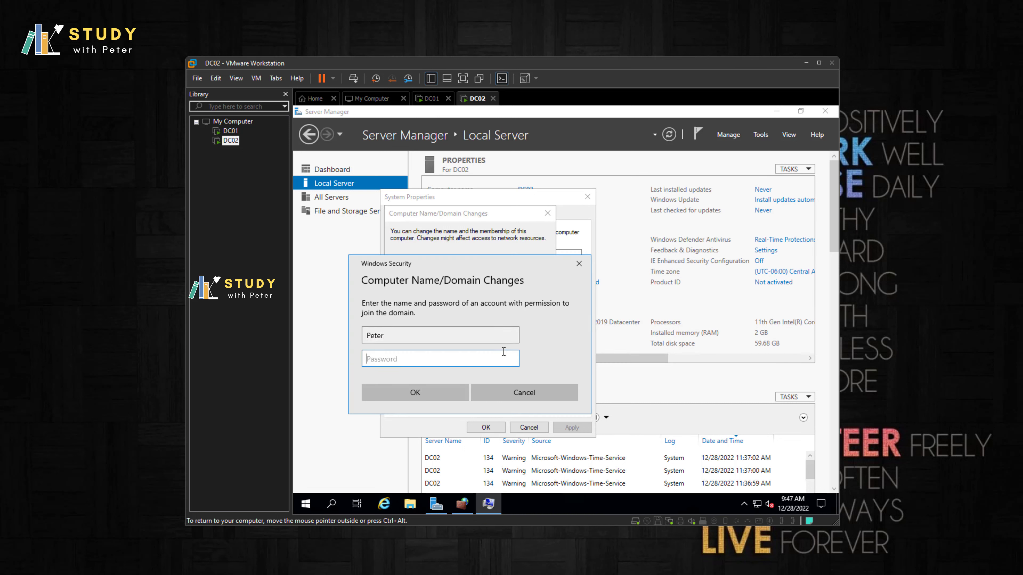
pyautogui.write('••••••••••')
pyautogui.press('Return')
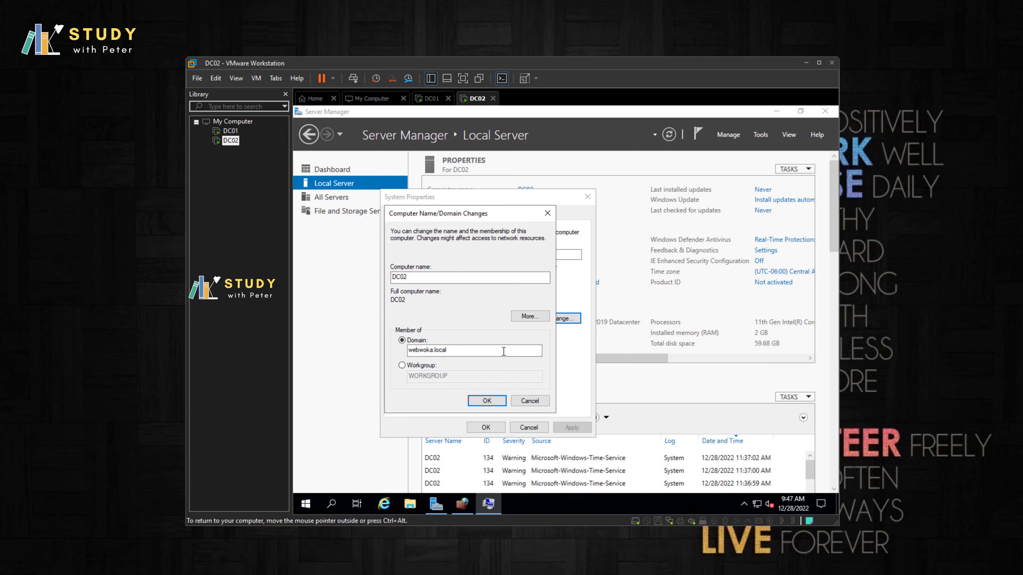
pyautogui.press('Return')
# Step: Join DC02 to webwoka.local using the Administrator account and its password
pyautogui.click(487, 401)
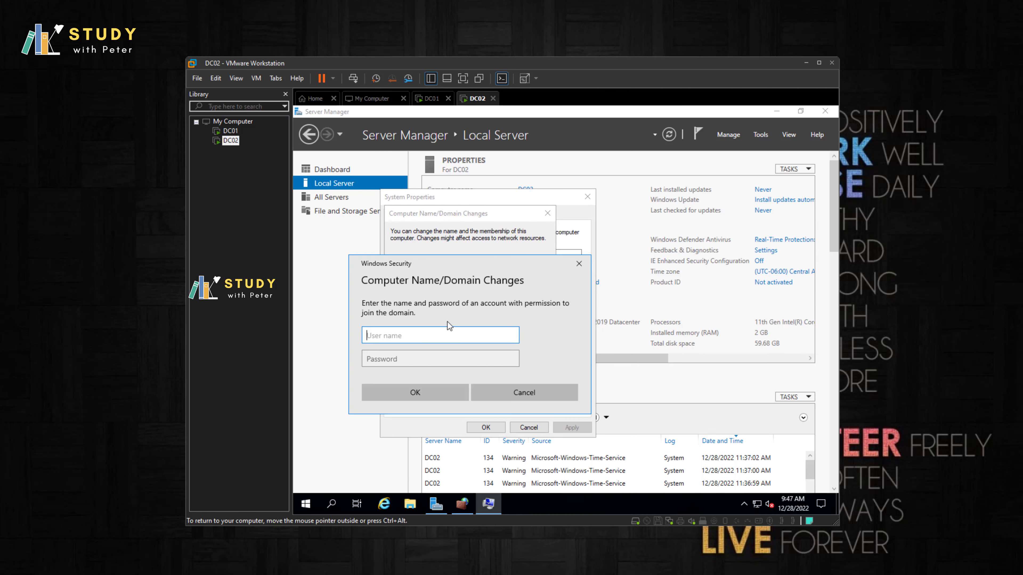
pyautogui.write('Administrator')
pyautogui.press('Tab')
pyautogui.write('*********')
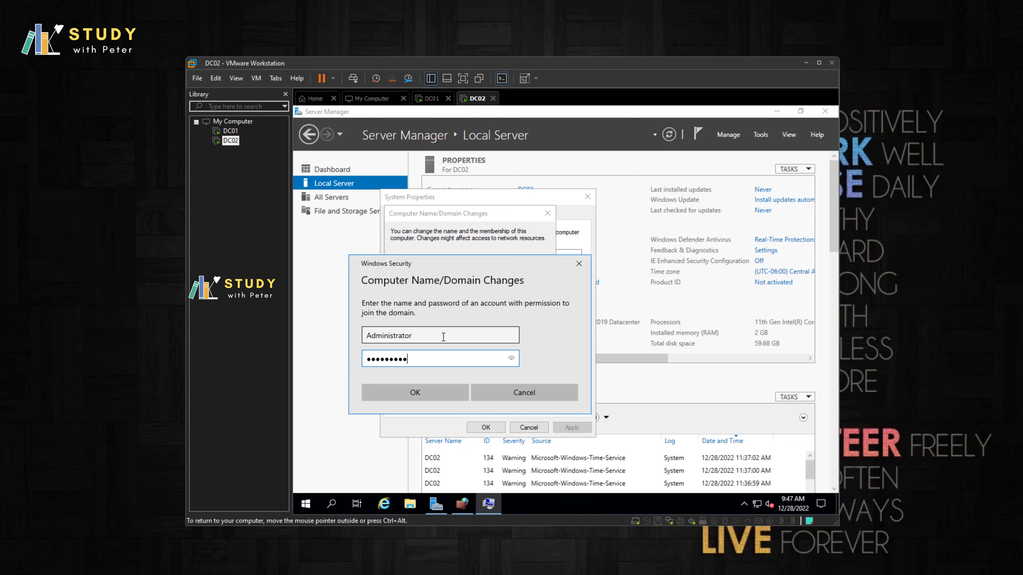
pyautogui.write('***')
pyautogui.press('Return')
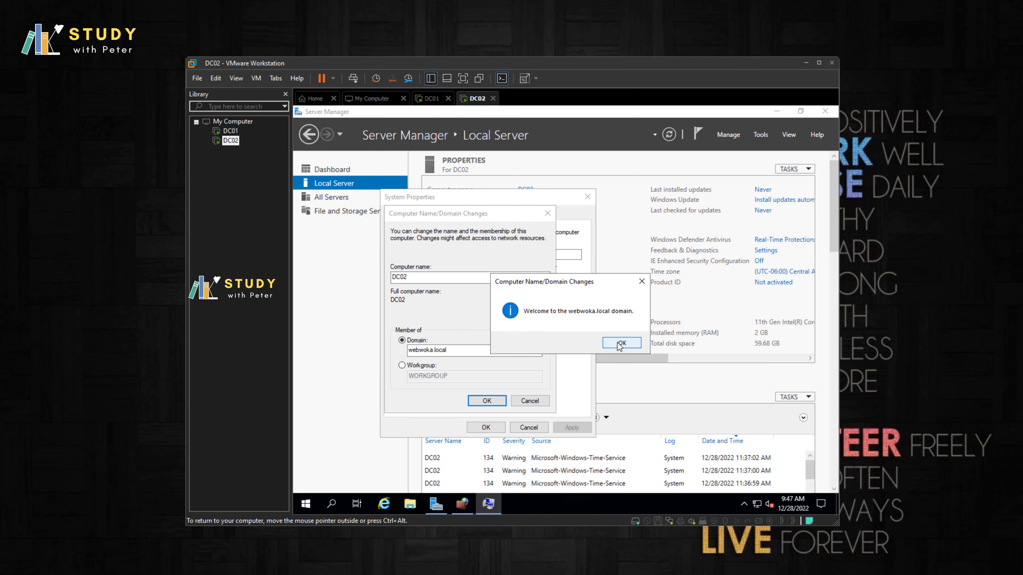
# Step: Accept the welcome and restart notices, close System Properties, and restart DC02 now
pyautogui.click(619, 344)
pyautogui.click(623, 322)
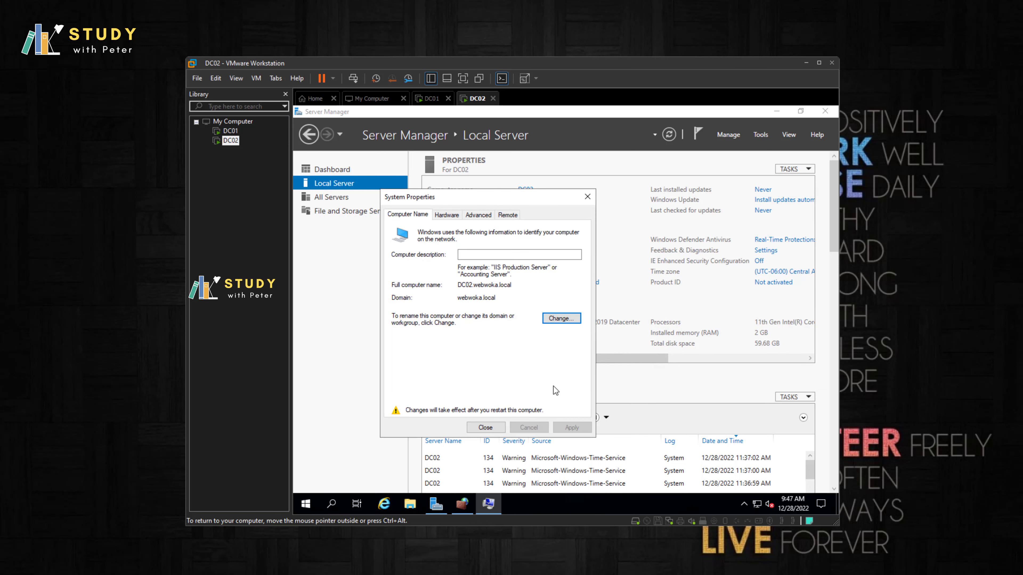
pyautogui.click(485, 427)
pyautogui.click(575, 317)
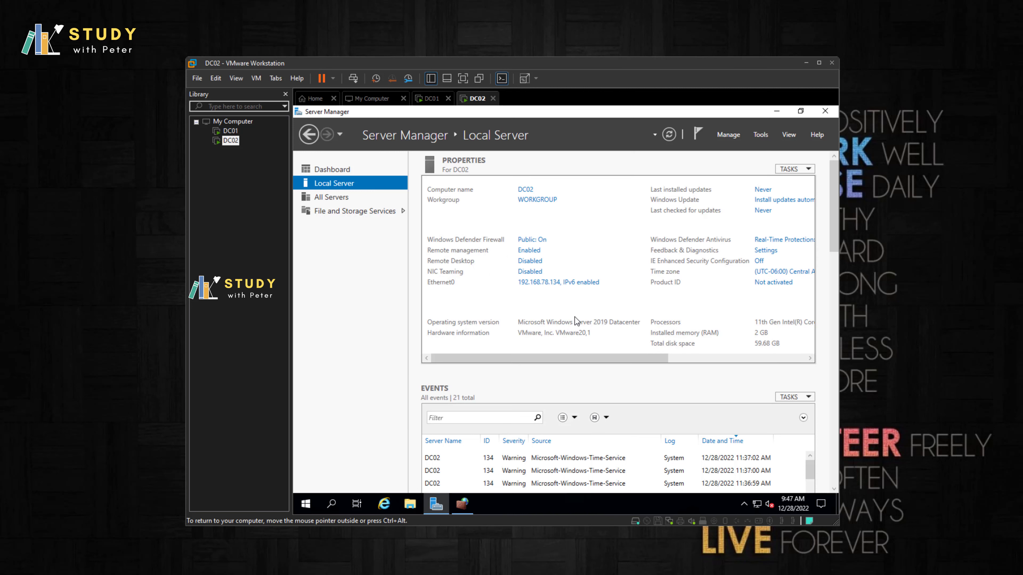
# Step: On DC01, open Active Directory Users and Computers and show the webwoka.local Users container
pyautogui.click(230, 131)
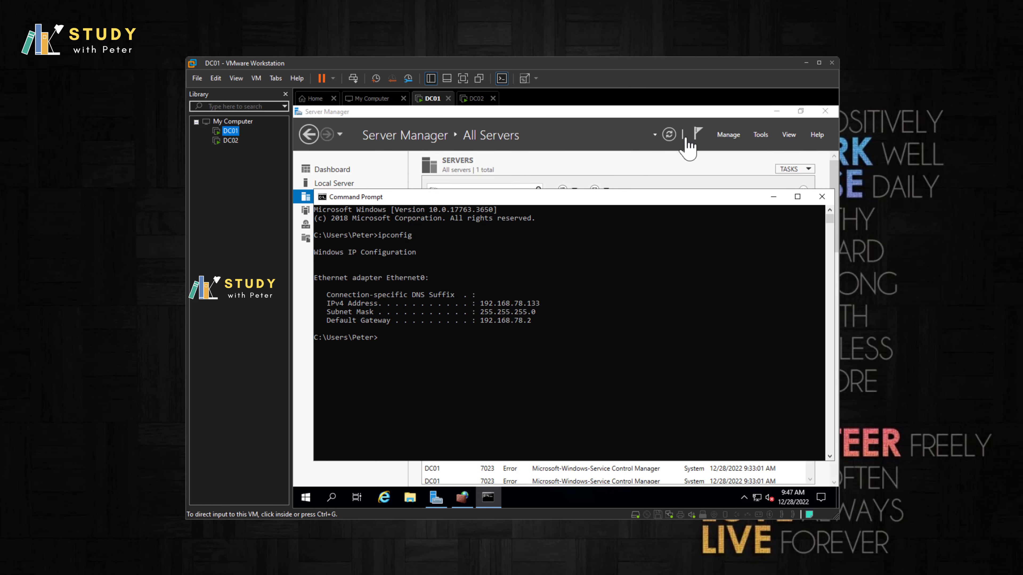
pyautogui.click(760, 134)
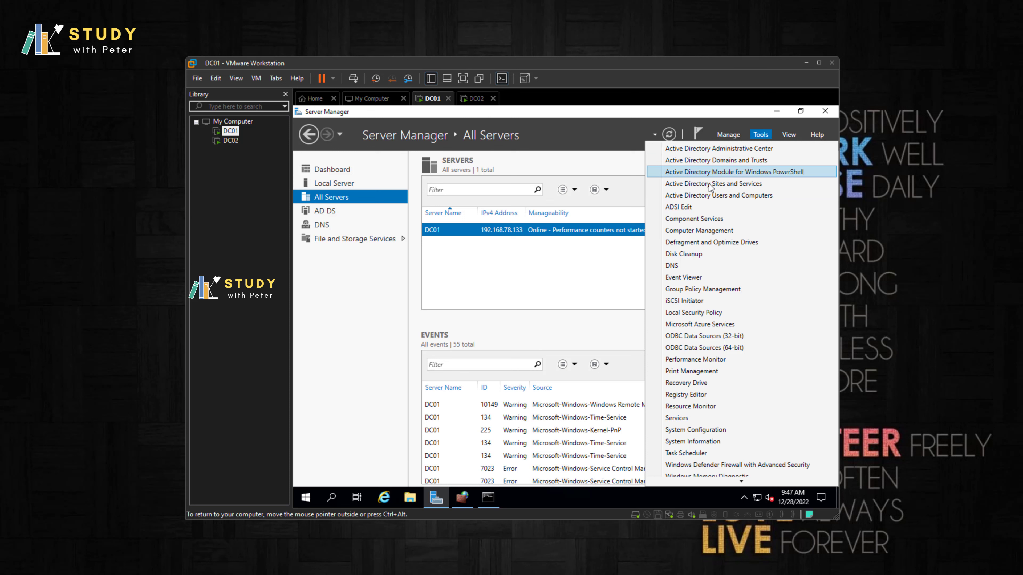
pyautogui.click(719, 198)
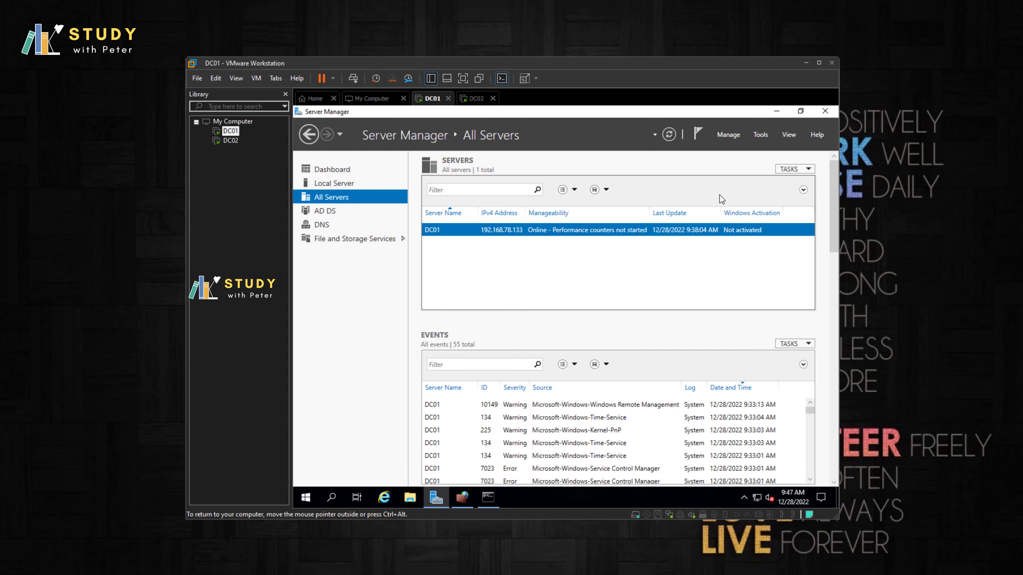
pyautogui.doubleClick(383, 222)
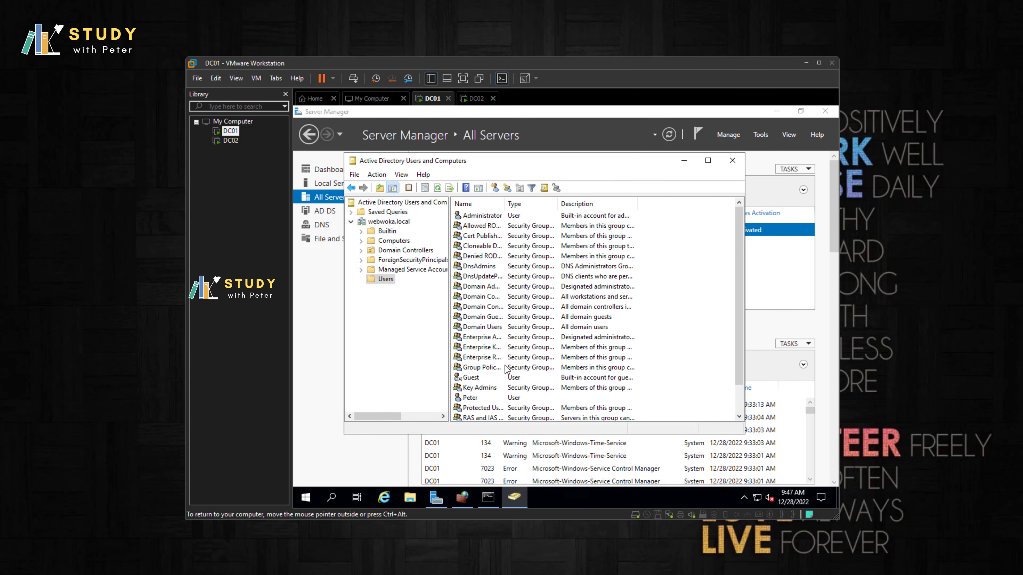
pyautogui.click(470, 397)
# Step: Reset the domain user's password with a new confirmed password, then return to DC02
pyautogui.rightClick(469, 398)
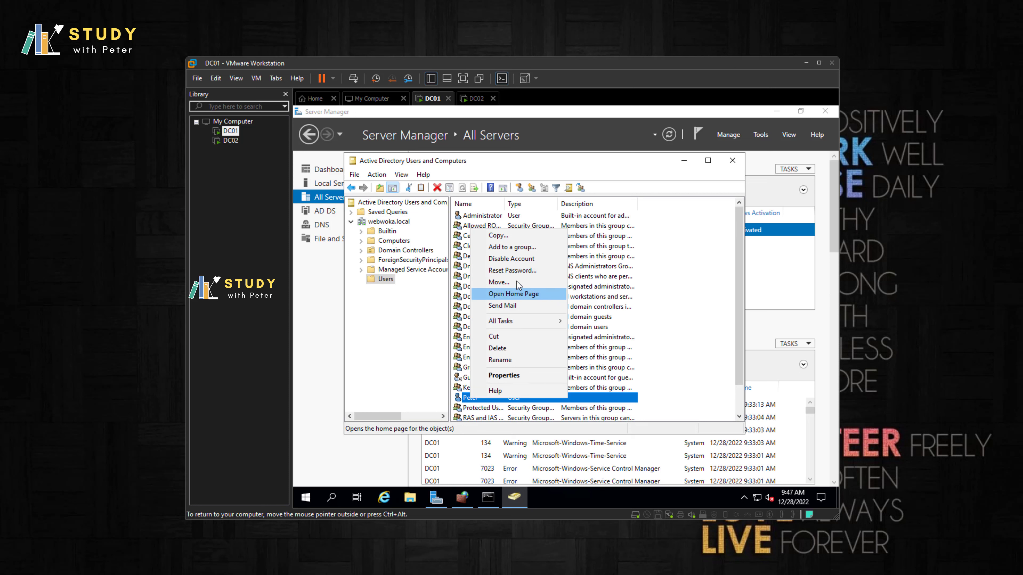
pyautogui.click(518, 271)
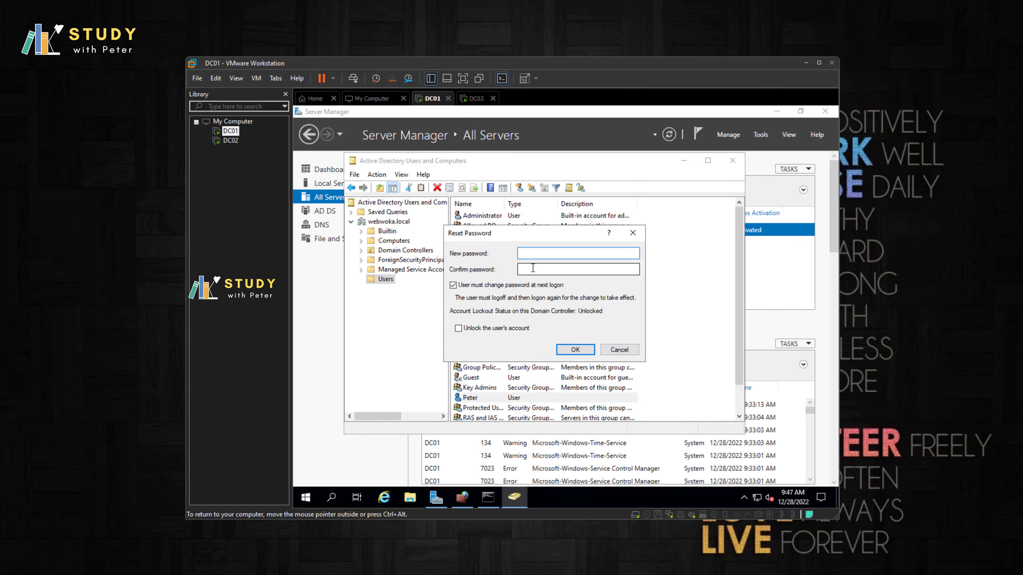
pyautogui.write('••••••••••')
pyautogui.click(533, 268)
pyautogui.write('••••••••')
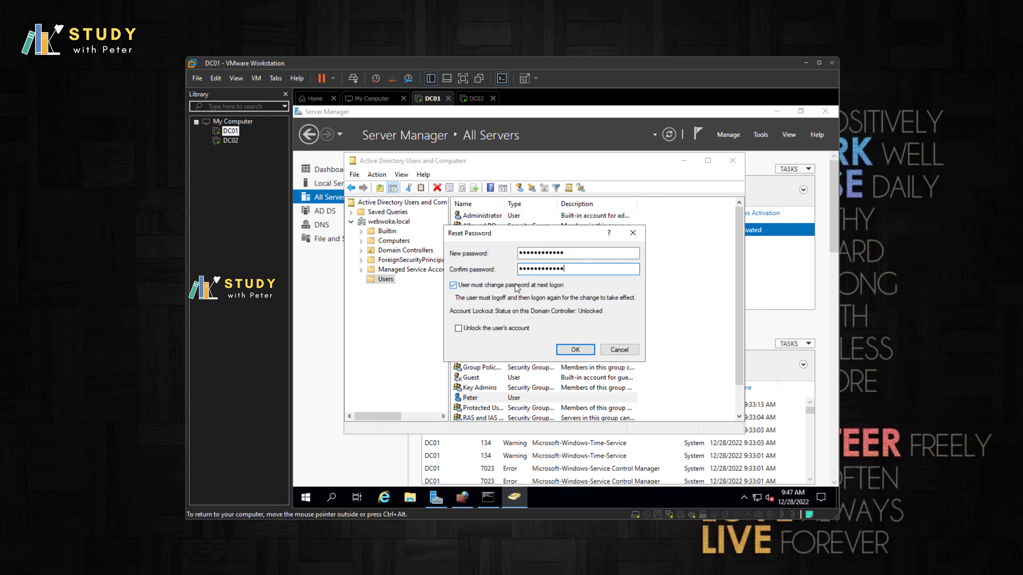
pyautogui.click(572, 349)
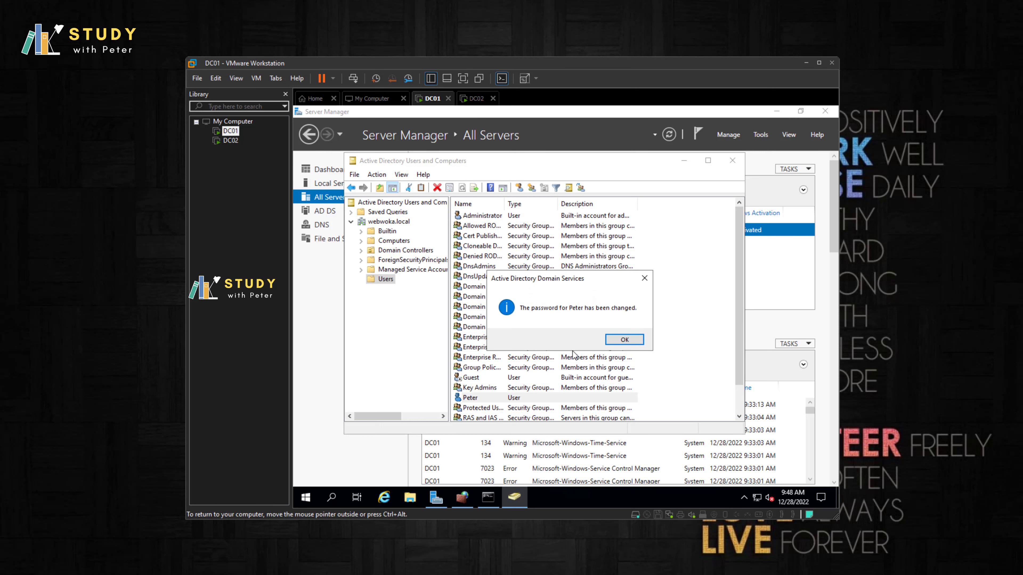
pyautogui.click(624, 341)
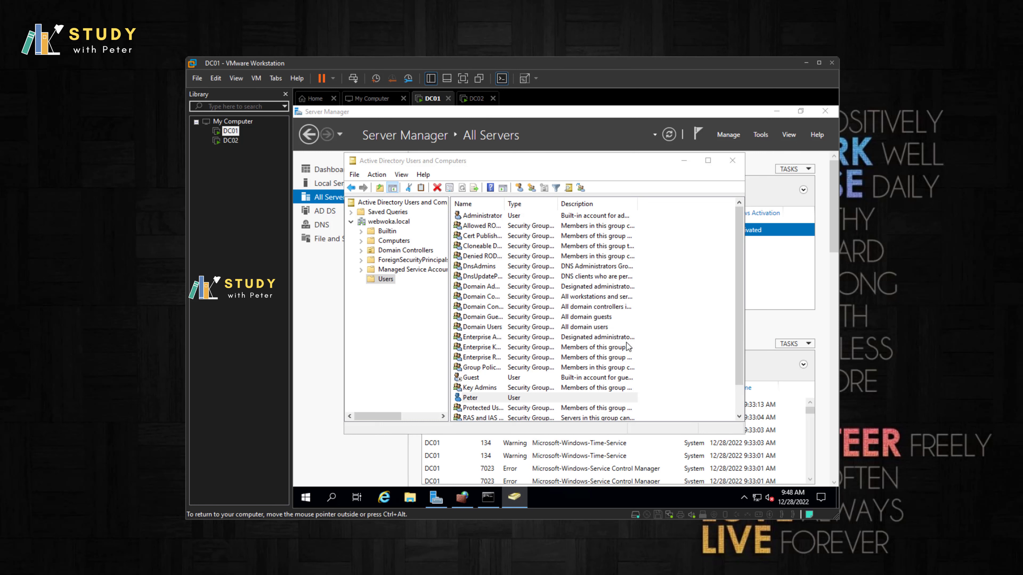
pyautogui.click(231, 140)
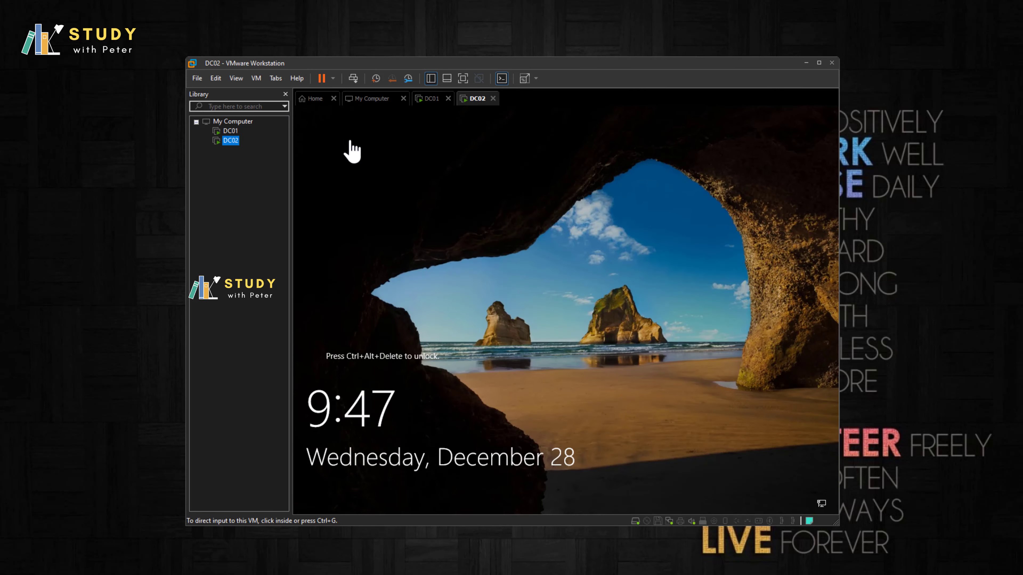
# Step: Sign in to DC02 as Other user with the domain user's name and password
pyautogui.click(359, 86)
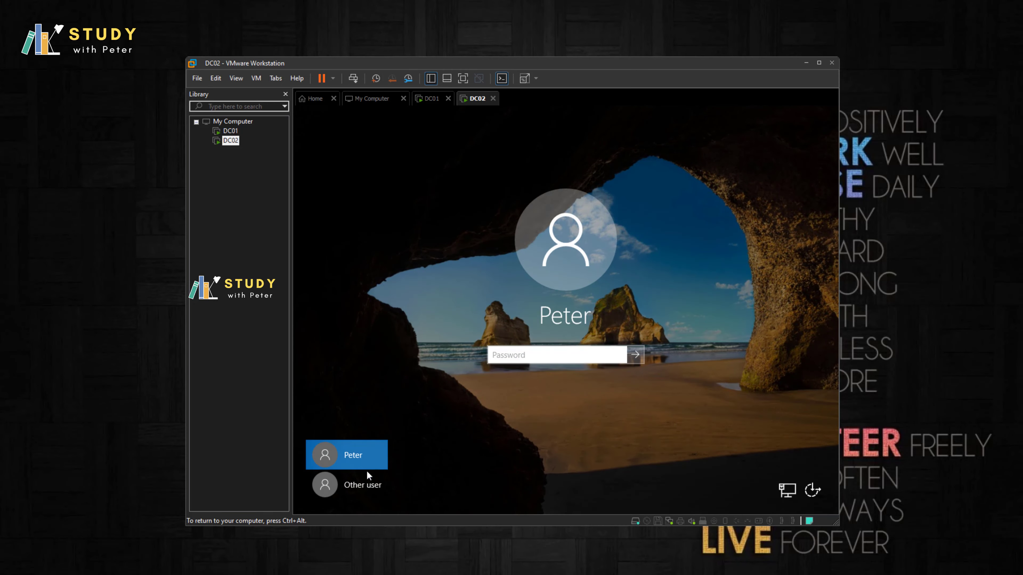
pyautogui.click(362, 485)
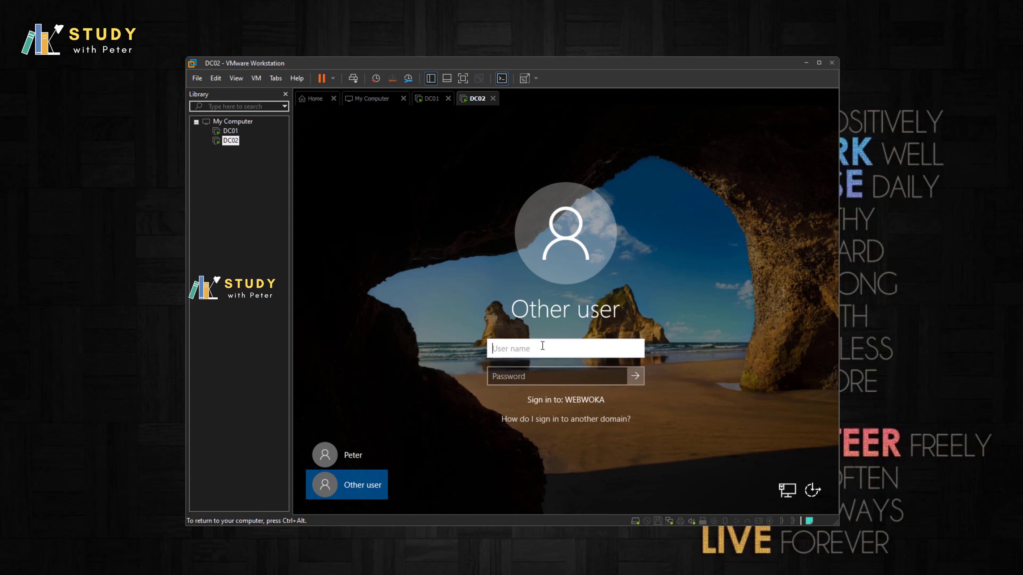
pyautogui.write('Peter')
pyautogui.press('Tab')
pyautogui.write('**********')
pyautogui.press('Return')
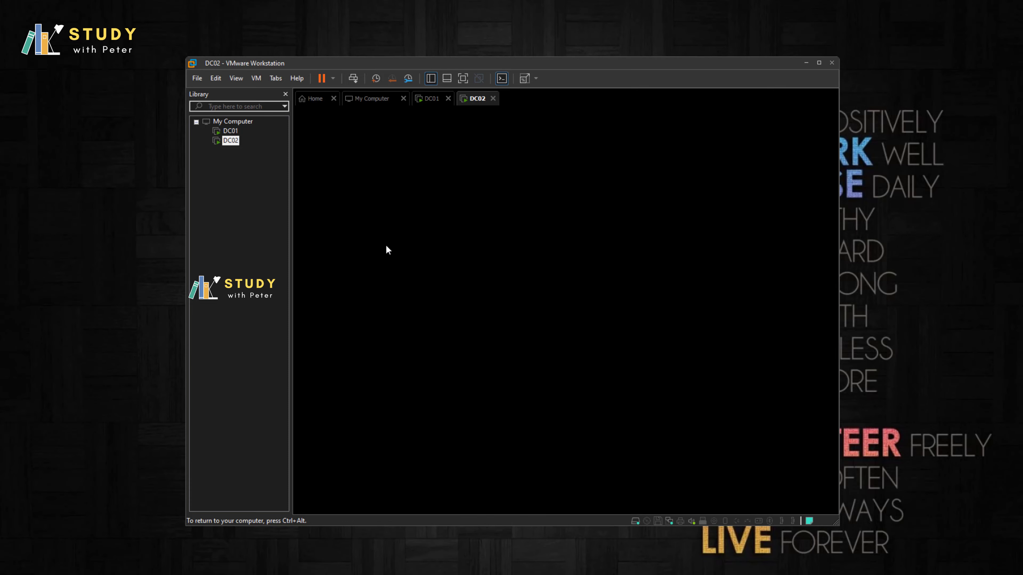
pyautogui.hotkey('ctrl', 'alt')
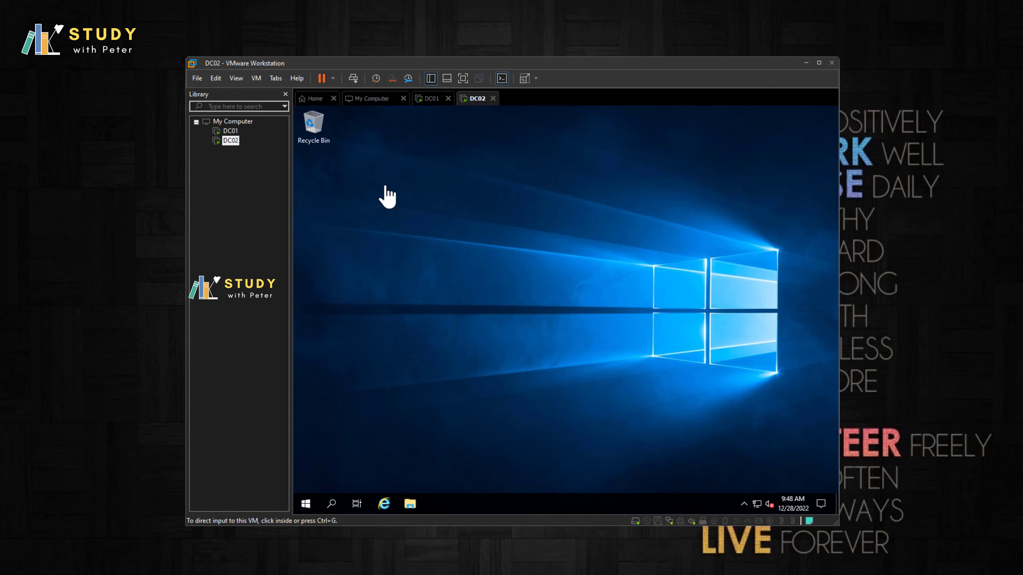
# Step: Switch back to DC02 and bring up, then dismiss, the desktop shortcut menu
pyautogui.click(230, 131)
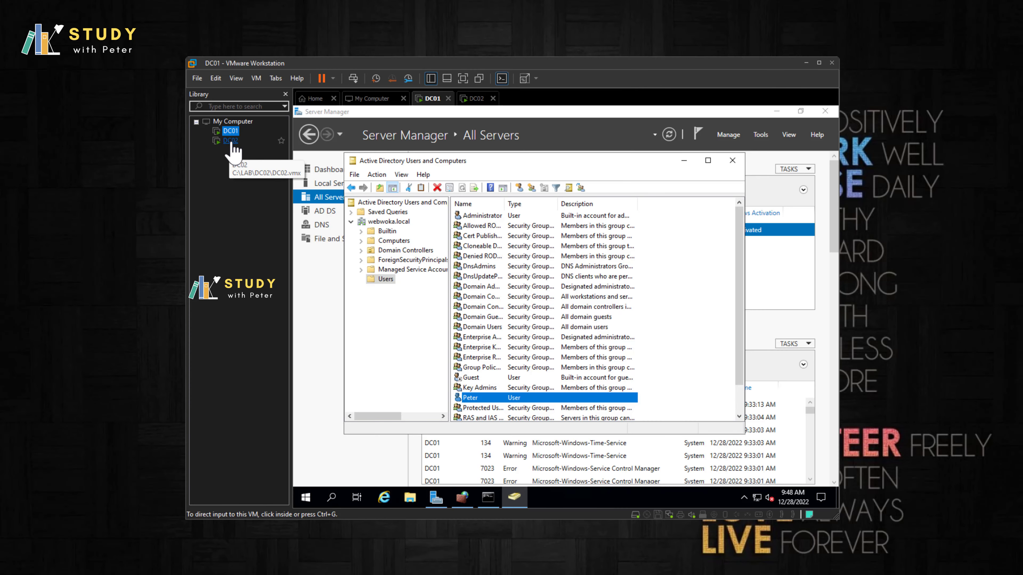
pyautogui.click(232, 142)
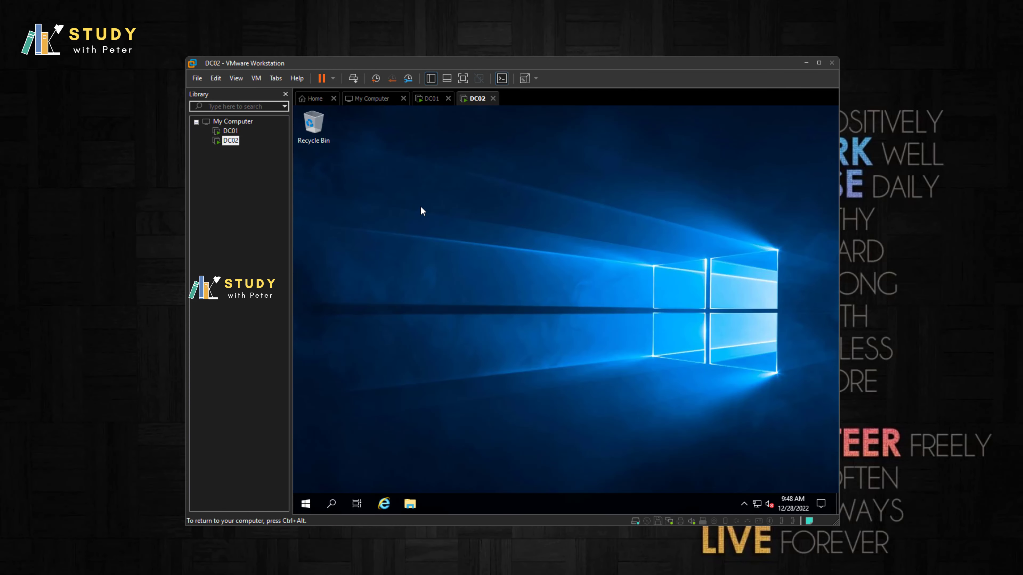
pyautogui.rightClick(422, 210)
pyautogui.rightClick(441, 211)
pyautogui.click(485, 249)
pyautogui.rightClick(445, 219)
pyautogui.click(482, 248)
# Step: Run whoami in Command Prompt to confirm the WEBWOKA user, then close it and refresh the desktop
pyautogui.click(333, 504)
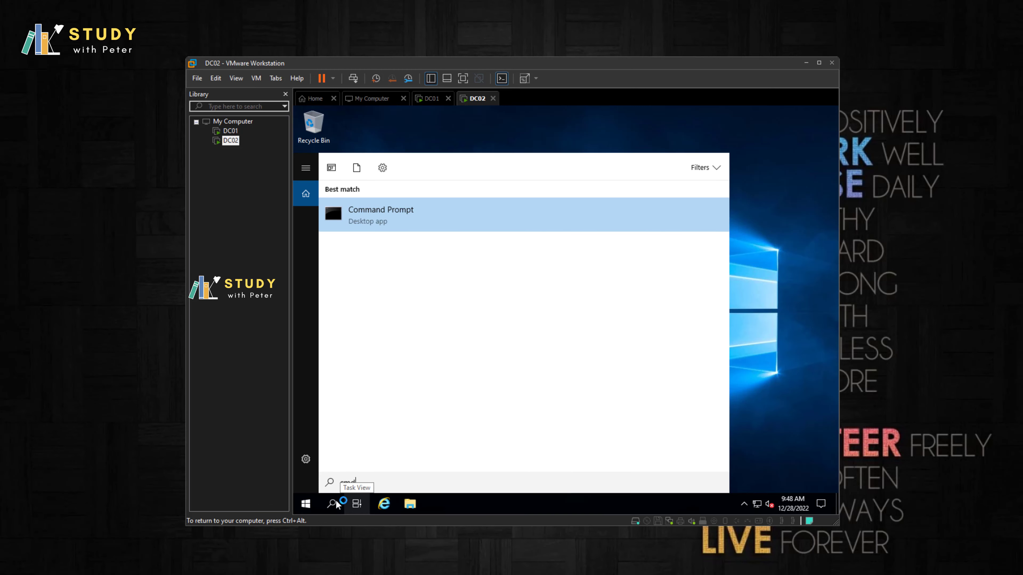
pyautogui.press('Return')
pyautogui.write('w')
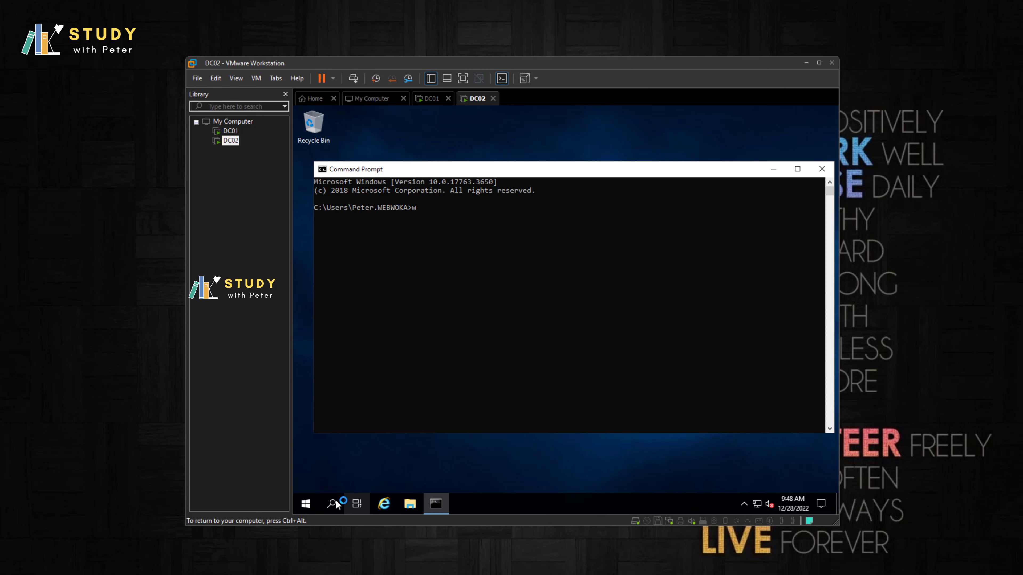
pyautogui.write('ok')
pyautogui.press('BackSpace')
pyautogui.press('BackSpace')
pyautogui.write('hoami')
pyautogui.press('Return')
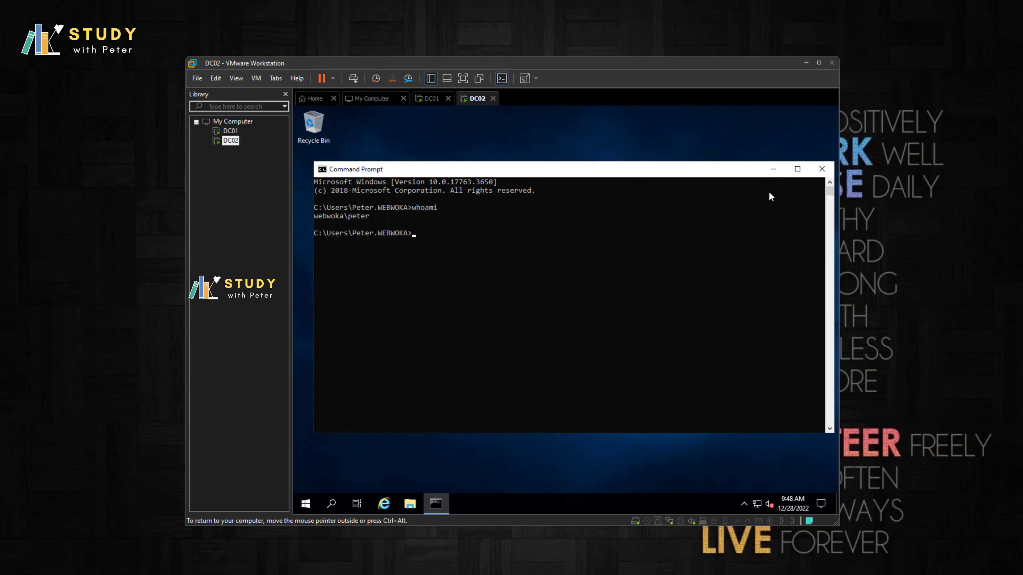
pyautogui.click(821, 169)
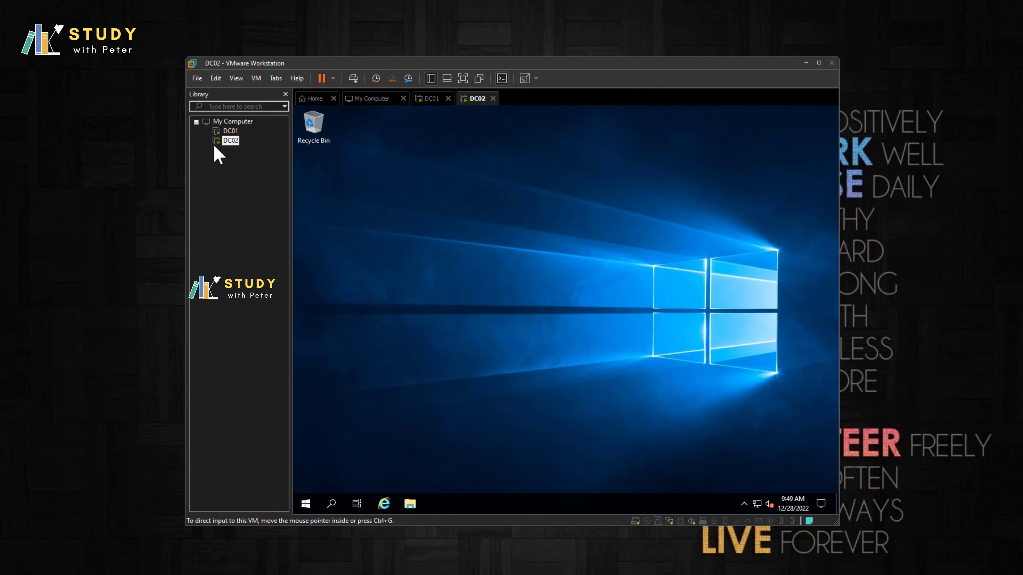
pyautogui.rightClick(694, 337)
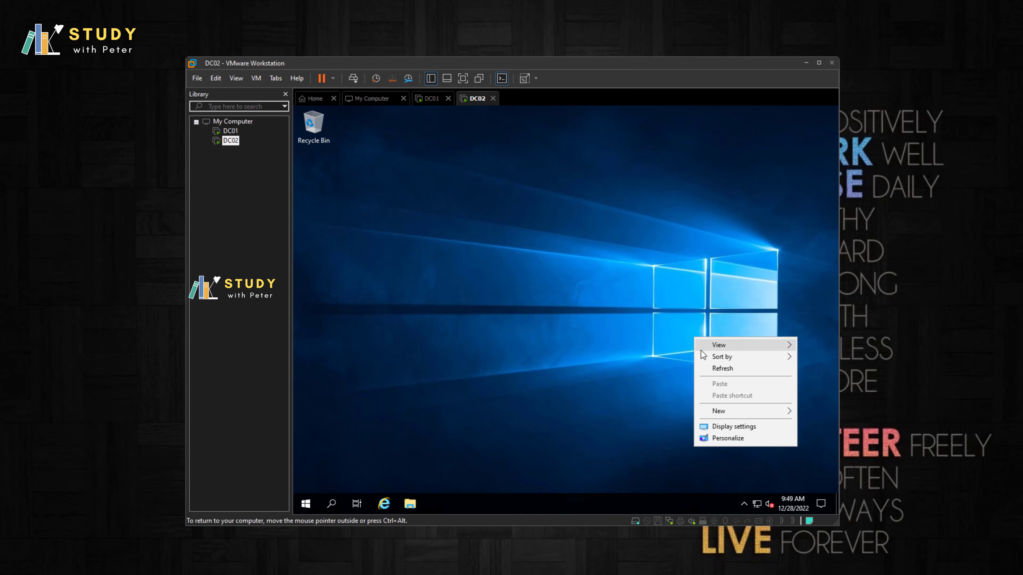
pyautogui.click(717, 369)
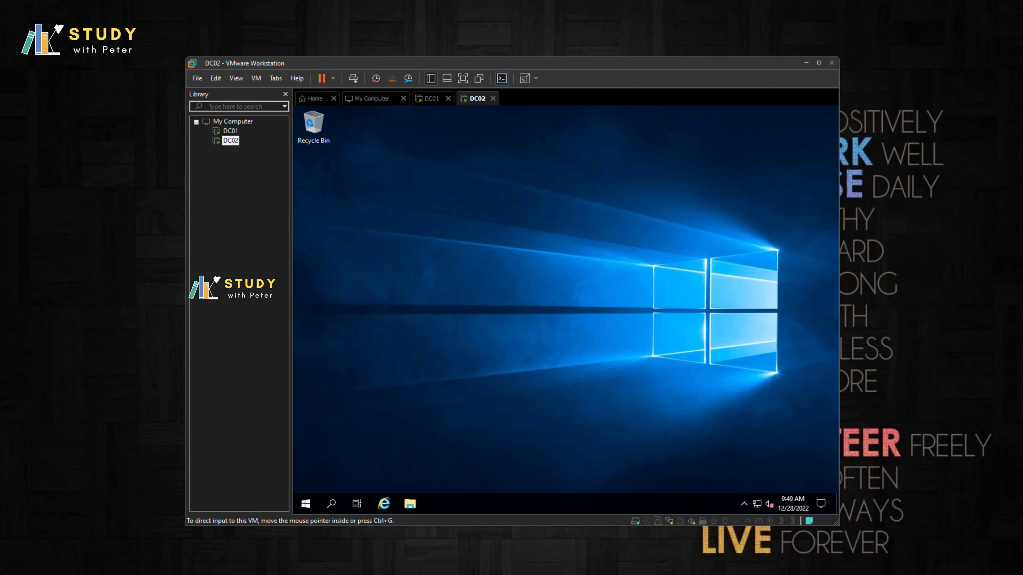
# Step: Refresh DC02's desktop and open Command Prompt by searching for cmd
pyautogui.rightClick(430, 335)
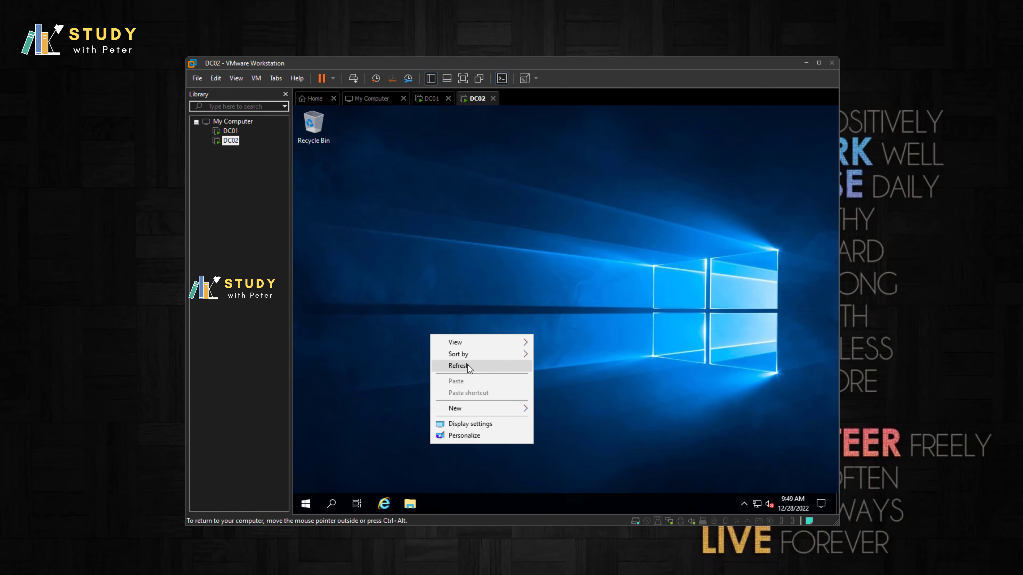
pyautogui.click(471, 366)
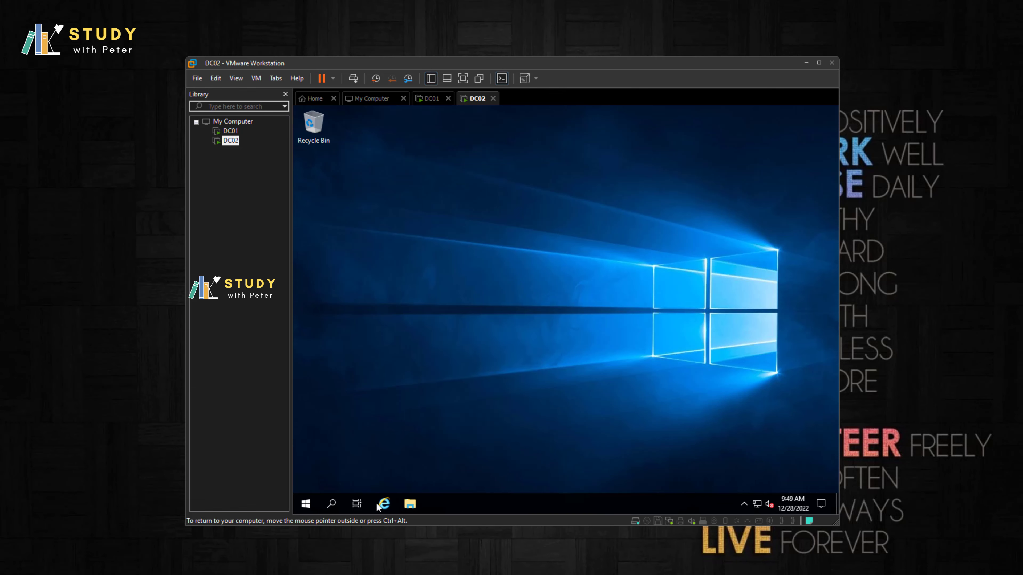
pyautogui.click(332, 504)
pyautogui.write('cmd')
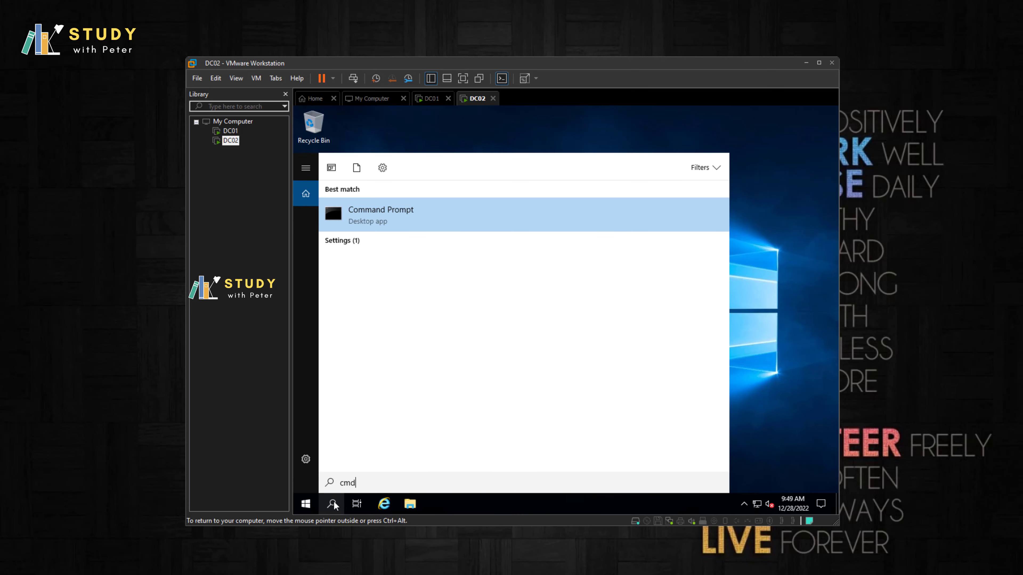
pyautogui.press('Return')
# Step: Ping dc01.webwoka.local, correcting the typo, and get 4 replies from 192.168.78.133
pyautogui.write('pn')
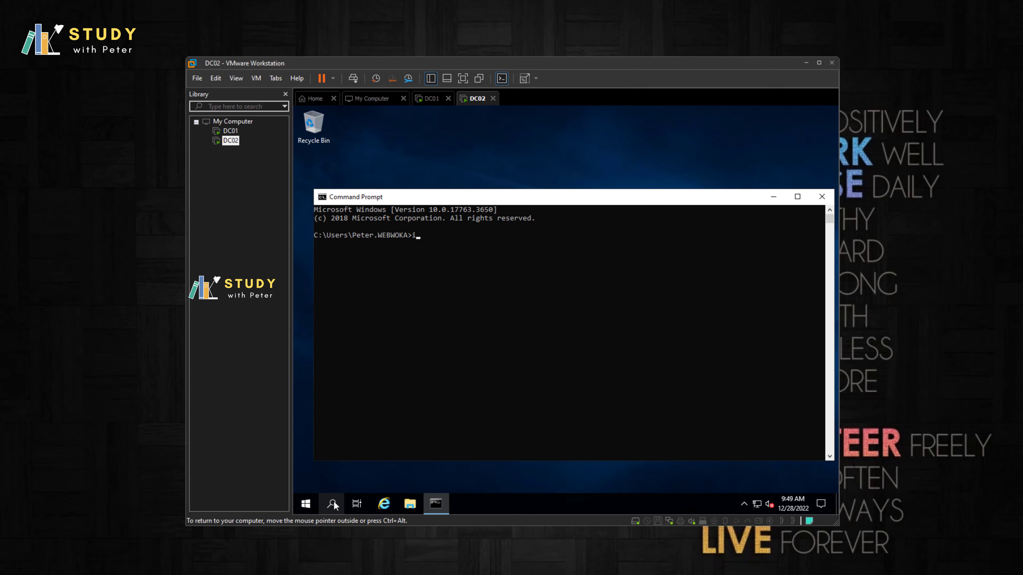
pyautogui.write('ing dc01.webwoka.loca')
pyautogui.press('Return')
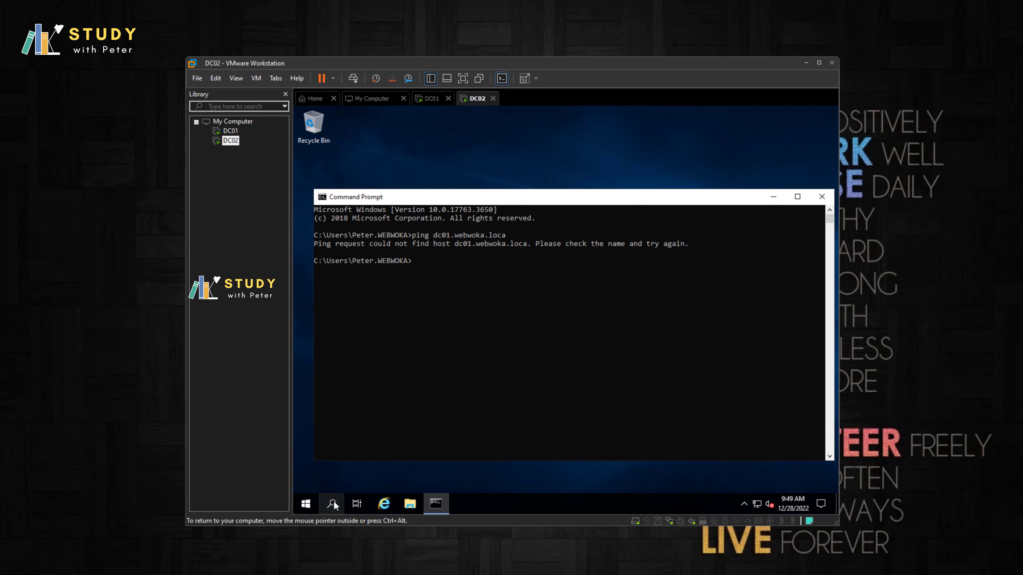
pyautogui.press('Up')
pyautogui.write('l')
pyautogui.press('Return')
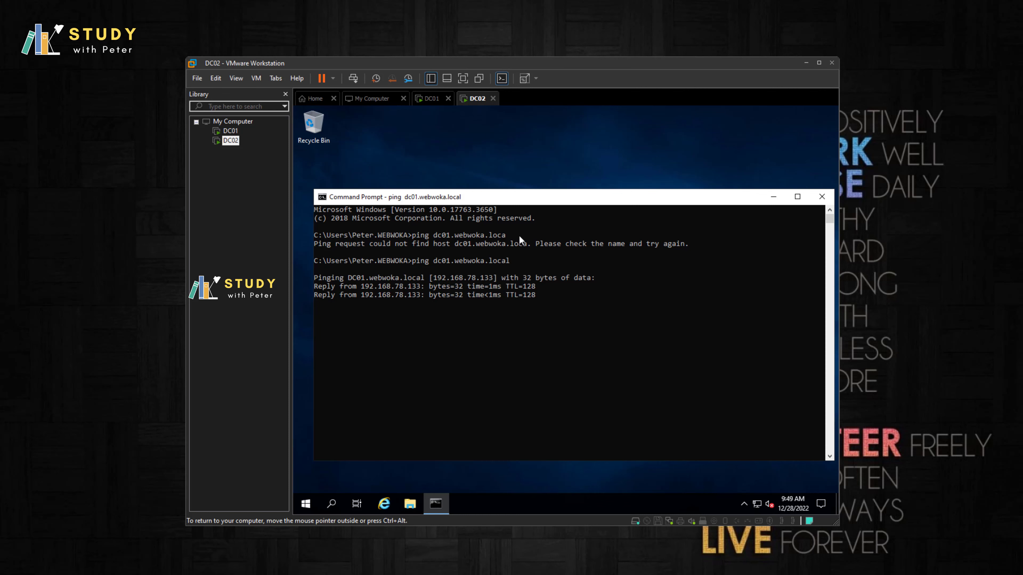
pyautogui.click(231, 132)
# Step: From DC01's Command Prompt, ping dc02.webwoka.local for replies from 192.168.78.134, then return to DC02
pyautogui.click(487, 499)
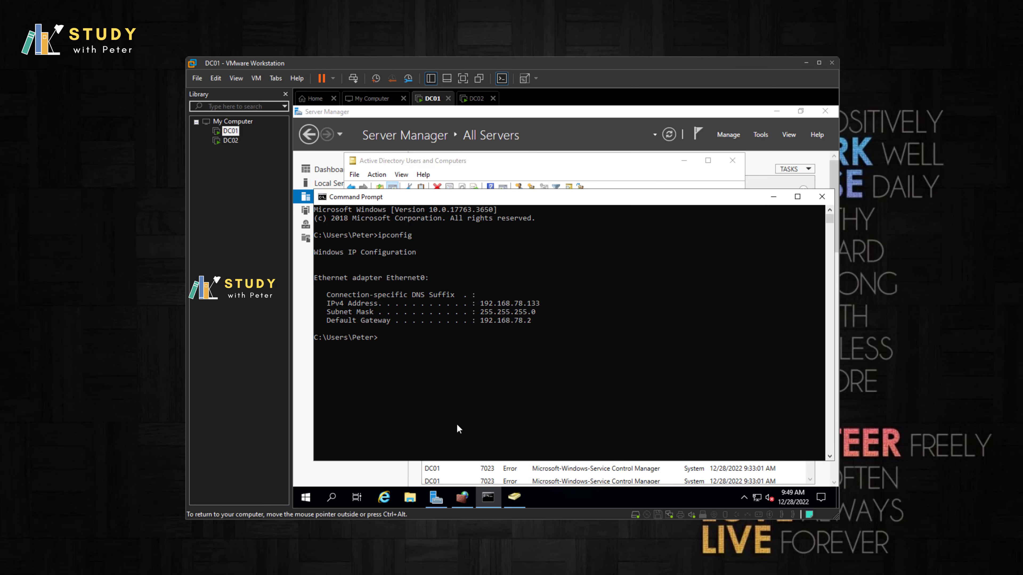
pyautogui.write('ping dc02.webwoka.local')
pyautogui.press('Return')
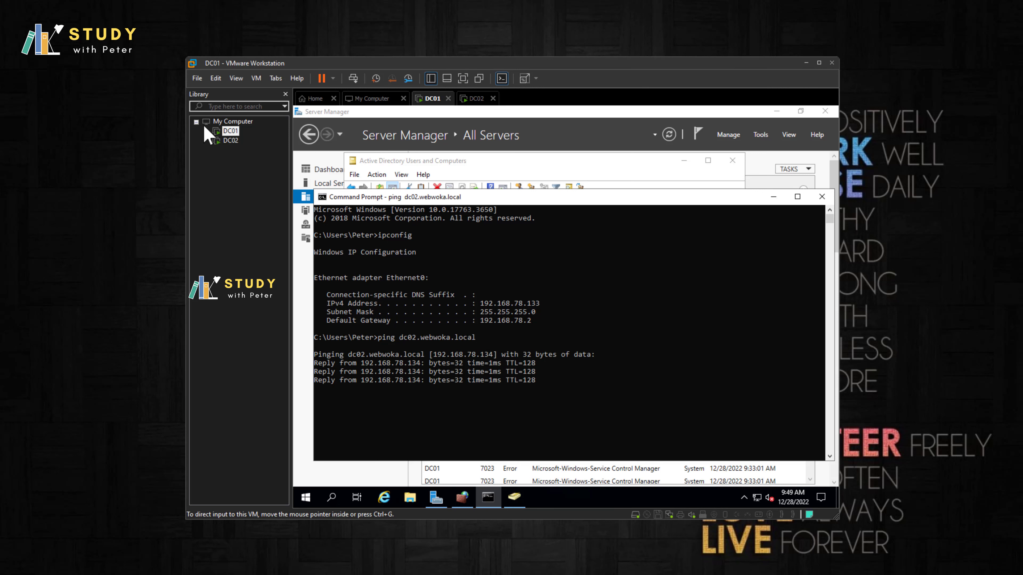
pyautogui.click(229, 140)
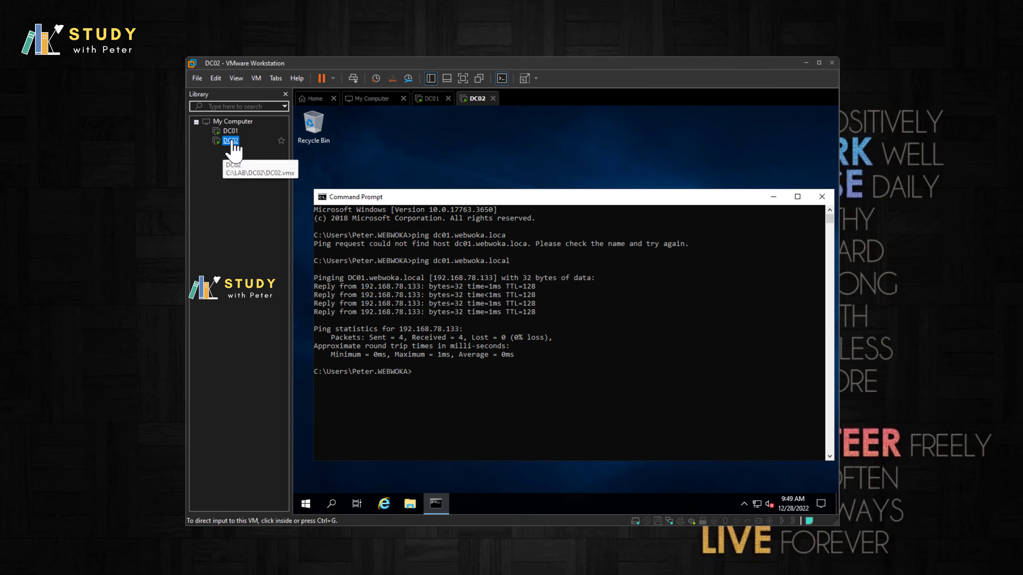
pyautogui.click(436, 504)
# Step: Launch Server Manager from DC02's Start menu and refresh the desktop
pyautogui.click(305, 504)
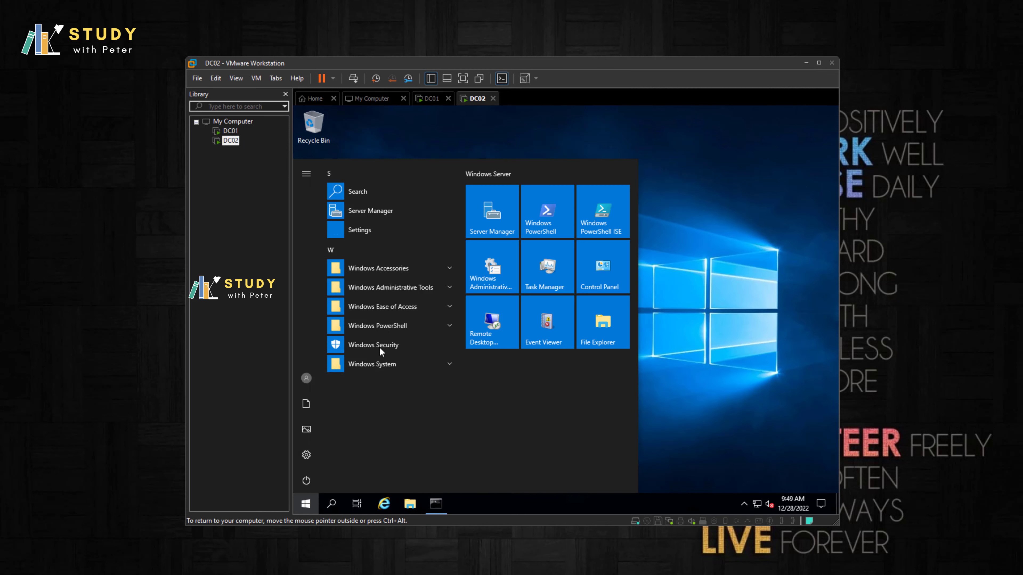
pyautogui.click(492, 221)
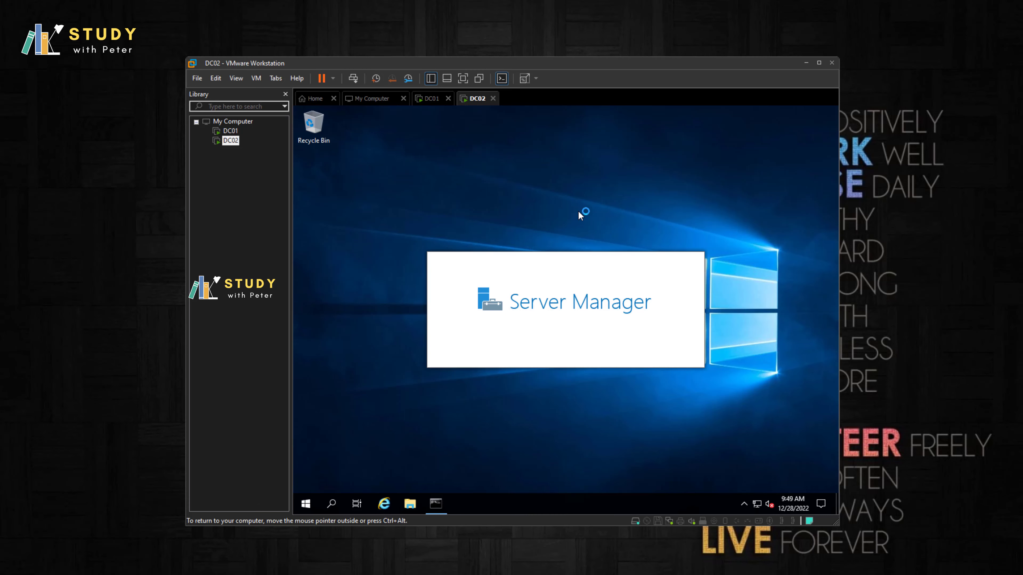
pyautogui.rightClick(524, 200)
pyautogui.click(551, 231)
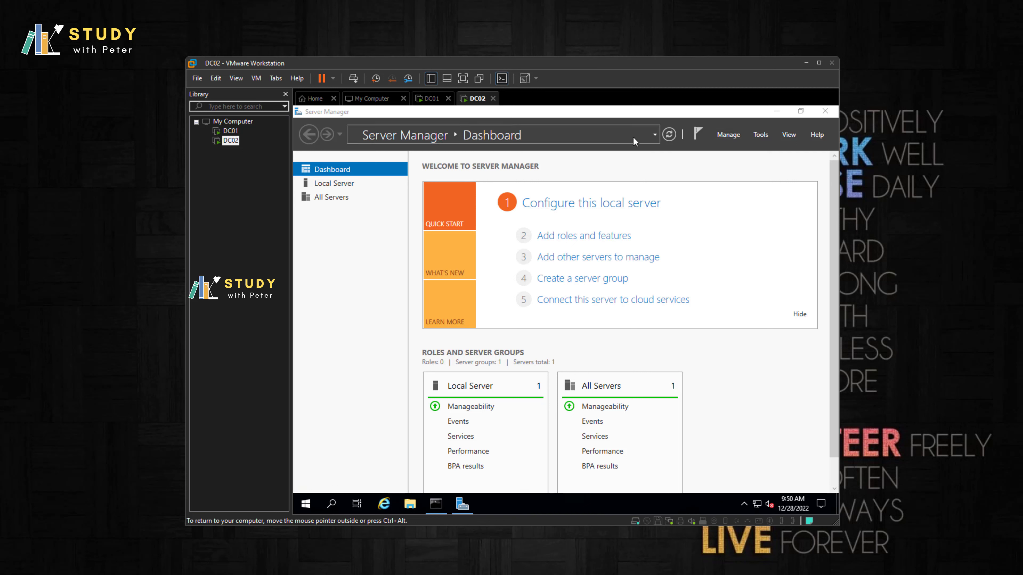
# Step: Open the Add Roles and Features Wizard from the Dashboard, dismissing the data-collection notice
pyautogui.click(610, 240)
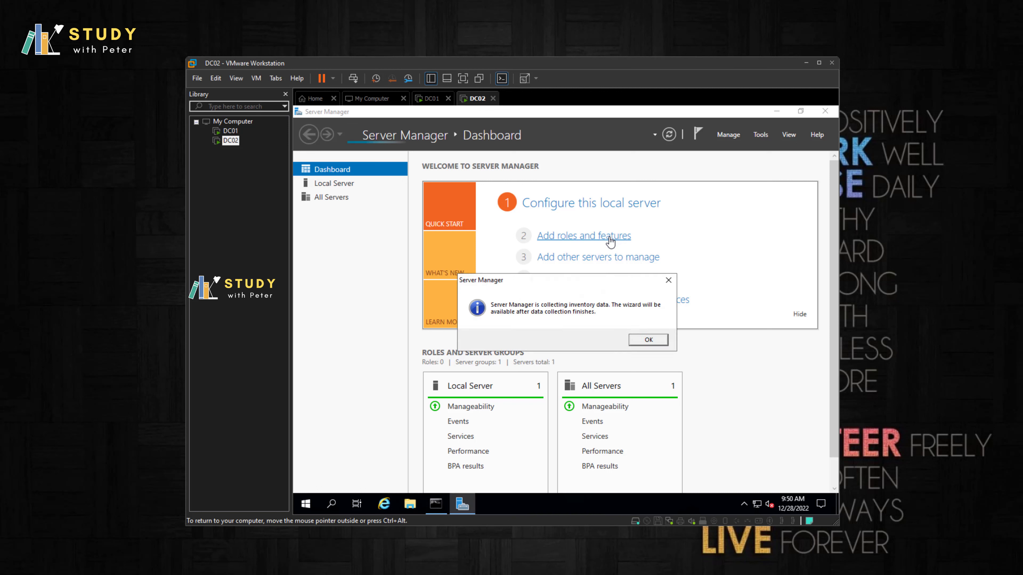
pyautogui.click(650, 341)
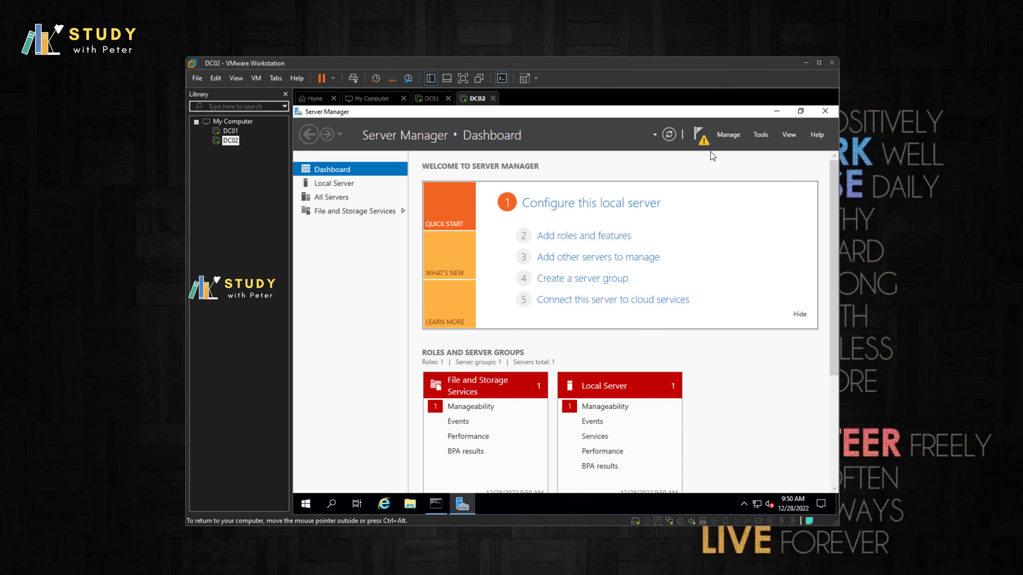
pyautogui.click(704, 143)
pyautogui.click(704, 143)
pyautogui.click(704, 143)
pyautogui.click(704, 144)
pyautogui.click(610, 238)
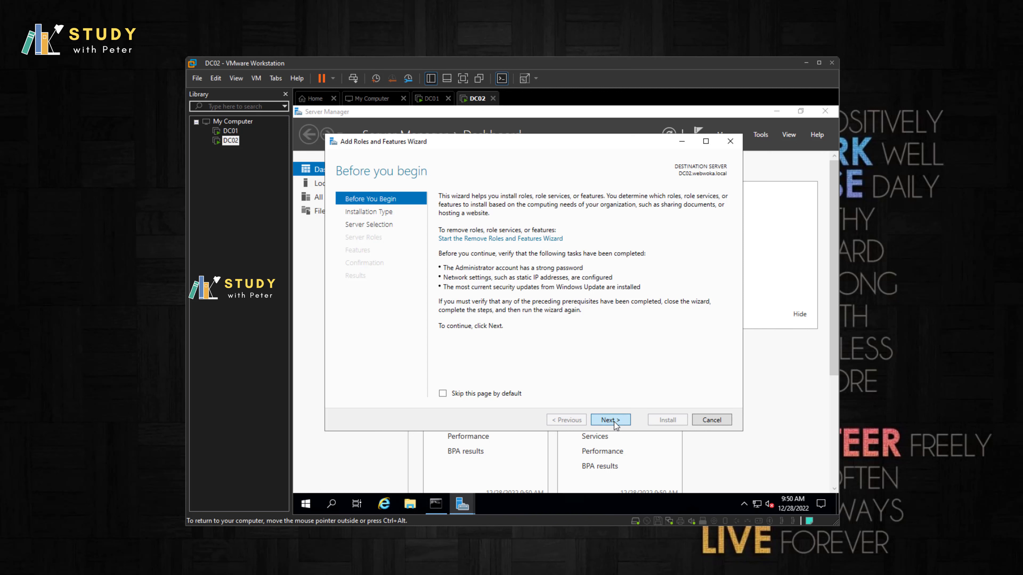
# Step: Choose role-based installation on DC02.webwoka.local and select Active Directory Domain Services with its management features
pyautogui.click(615, 423)
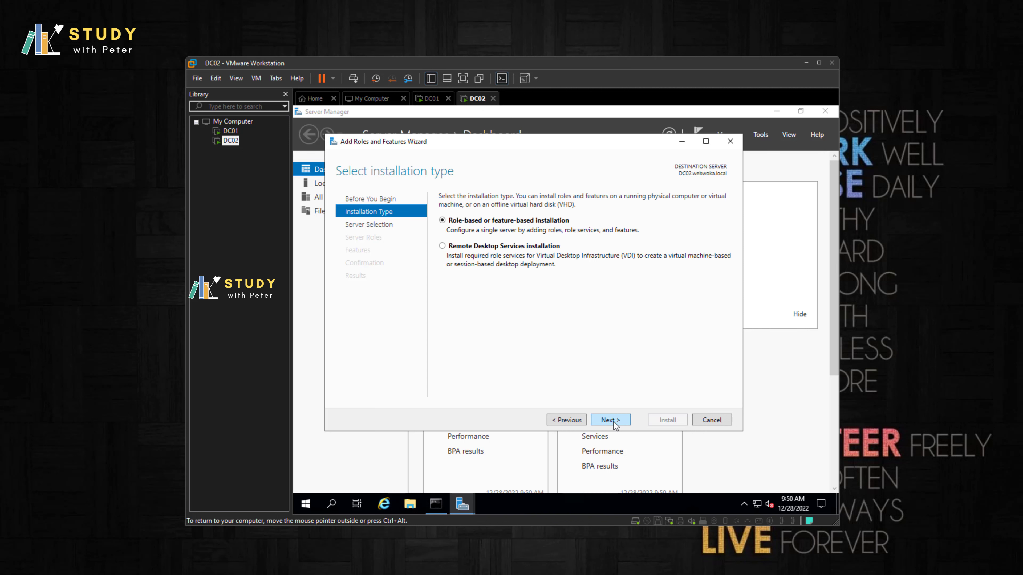
pyautogui.click(615, 423)
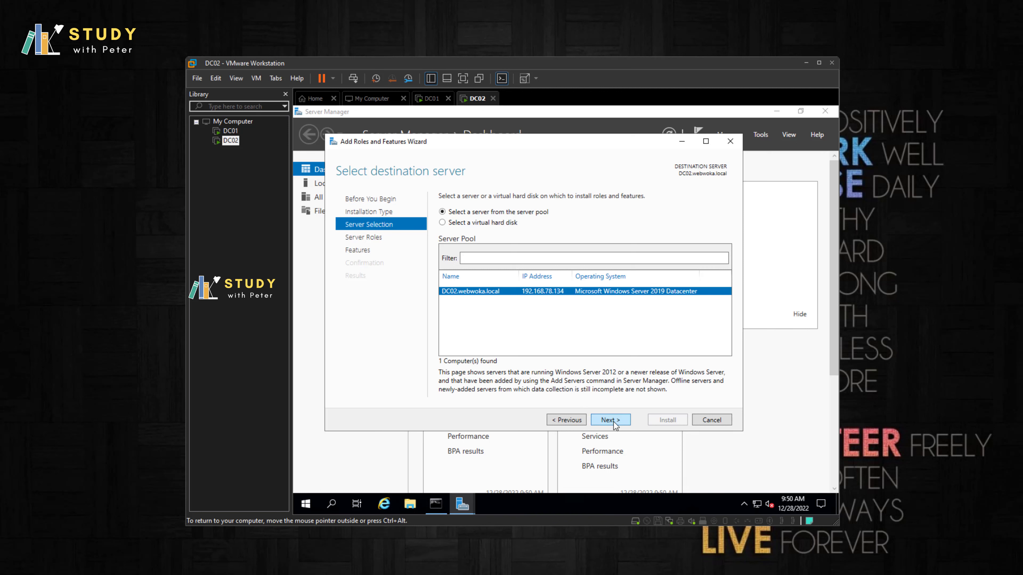
pyautogui.click(615, 424)
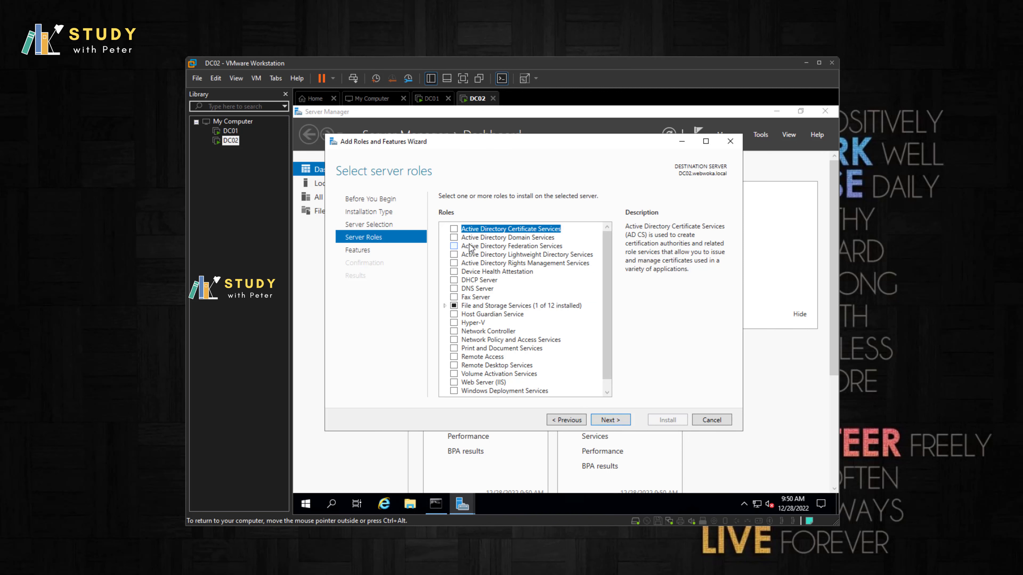
pyautogui.click(457, 239)
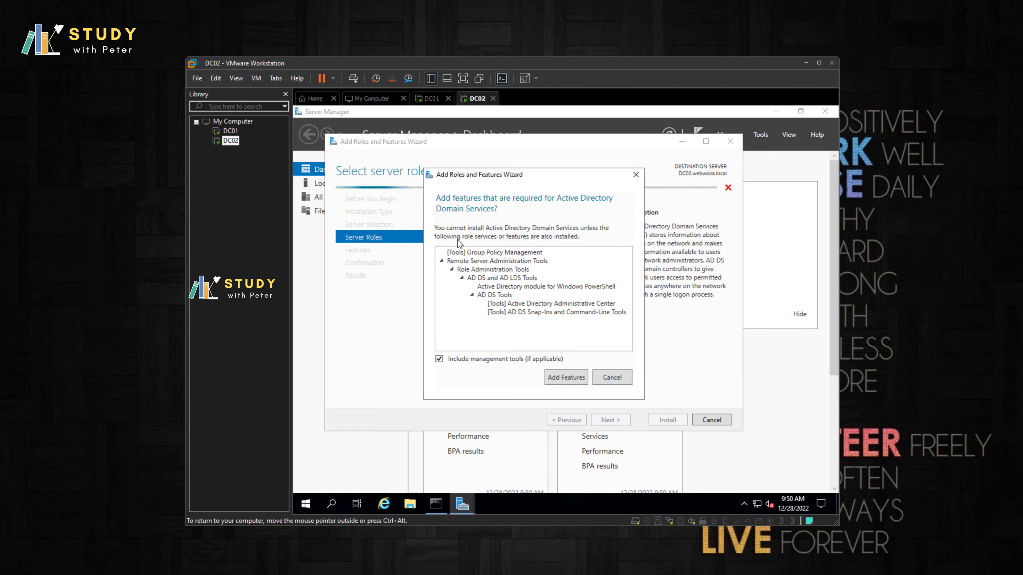
pyautogui.click(575, 381)
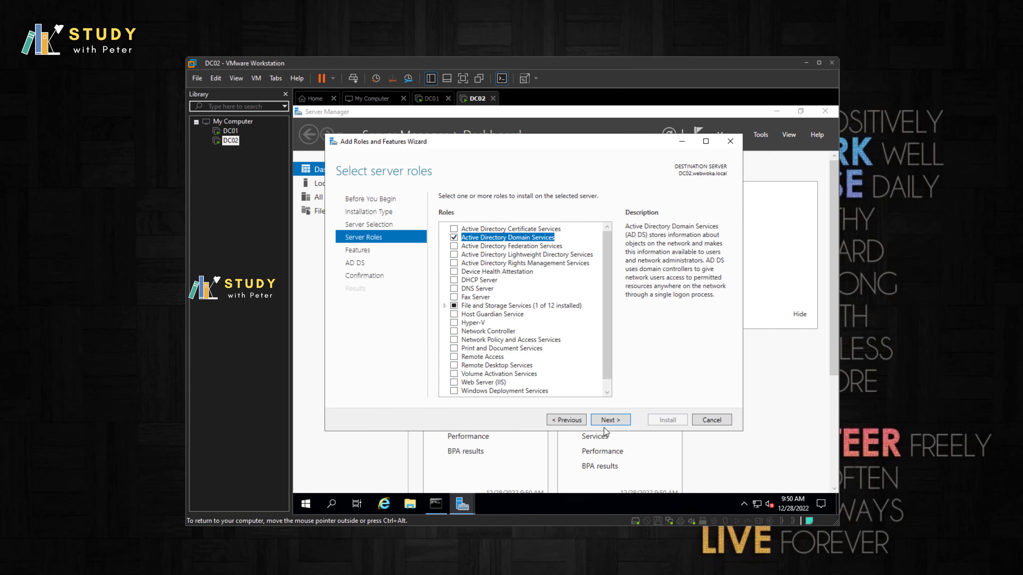
pyautogui.click(610, 421)
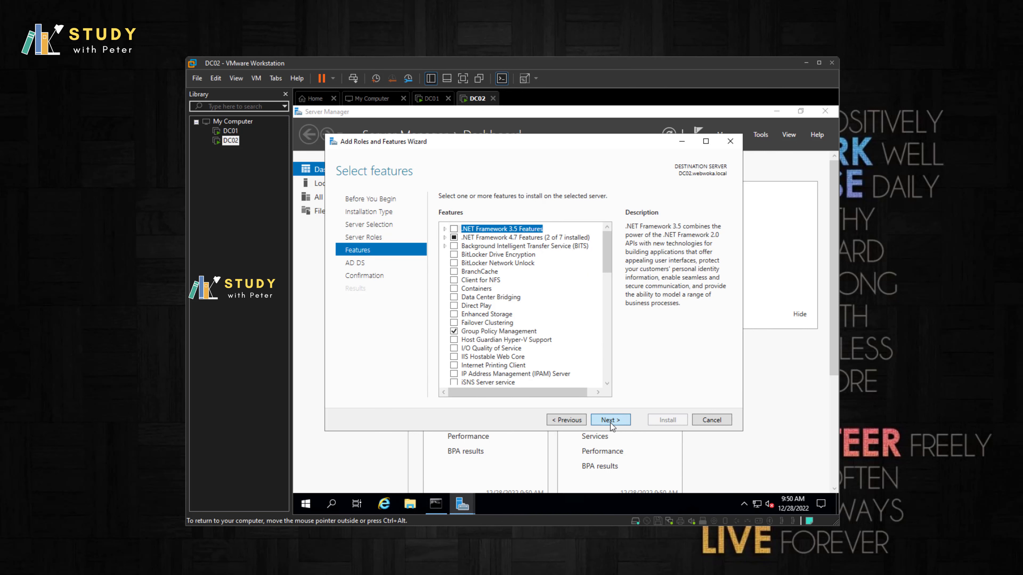
# Step: Allow automatic restart if required and start the AD DS installation
pyautogui.click(610, 421)
pyautogui.click(610, 421)
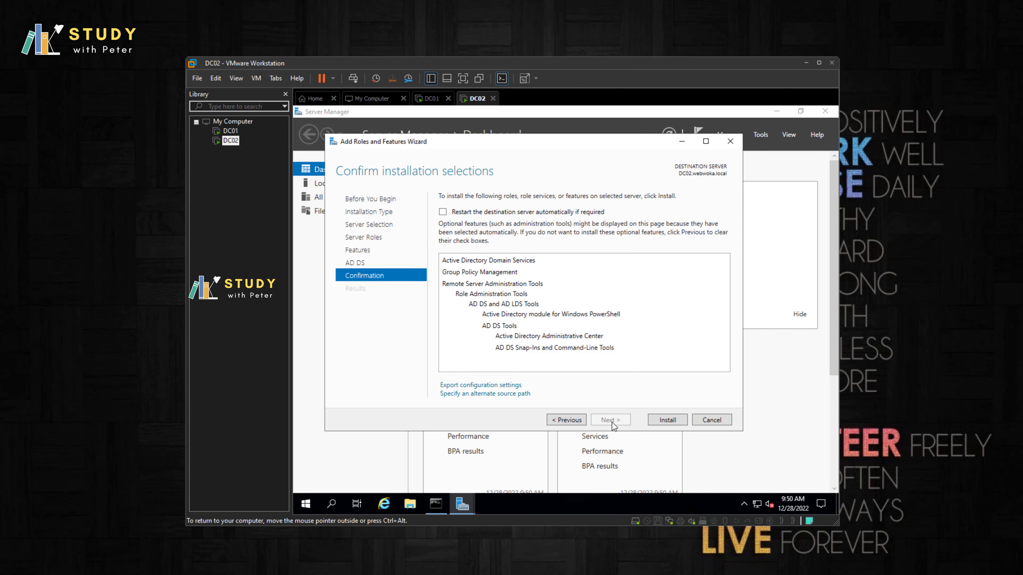
pyautogui.click(443, 212)
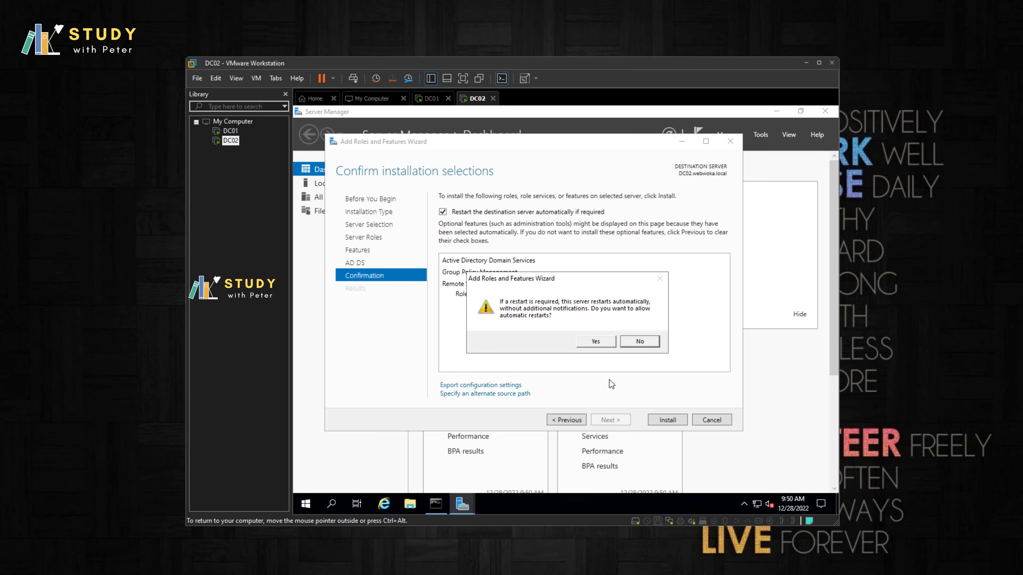
pyautogui.click(596, 342)
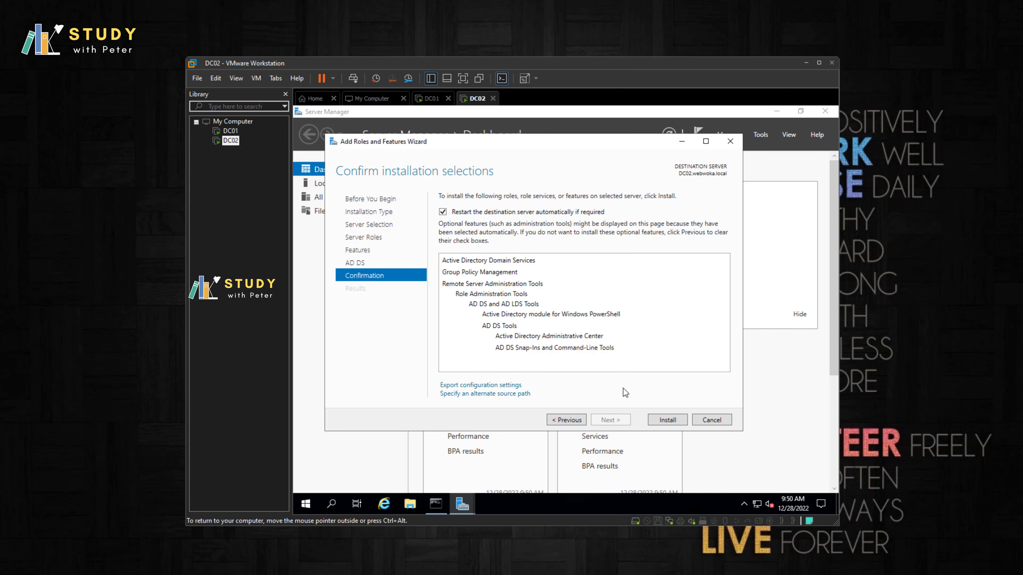
pyautogui.click(666, 420)
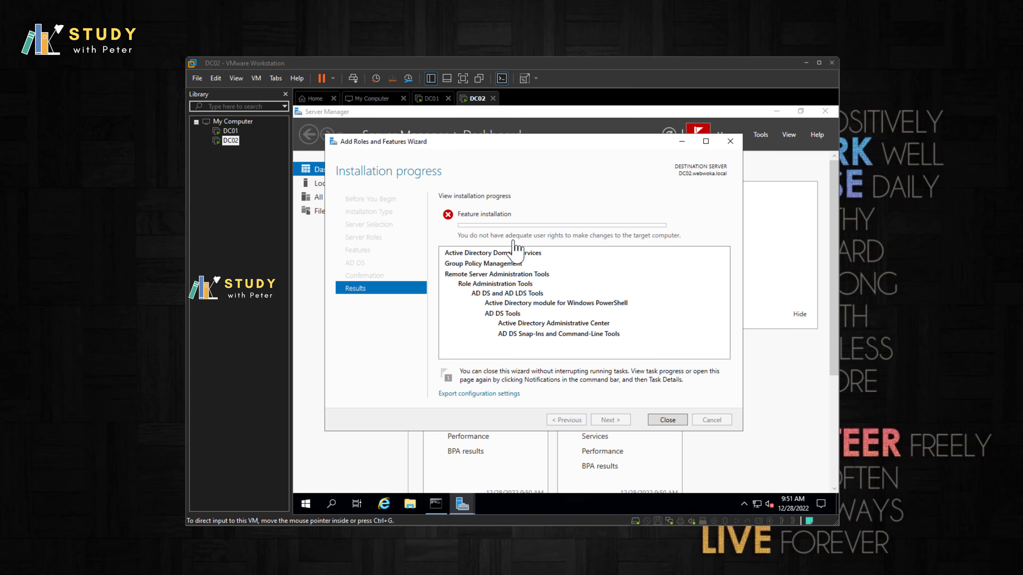
# Step: Close the failed Add Roles and Features Wizard and switch to DC01
pyautogui.click(672, 421)
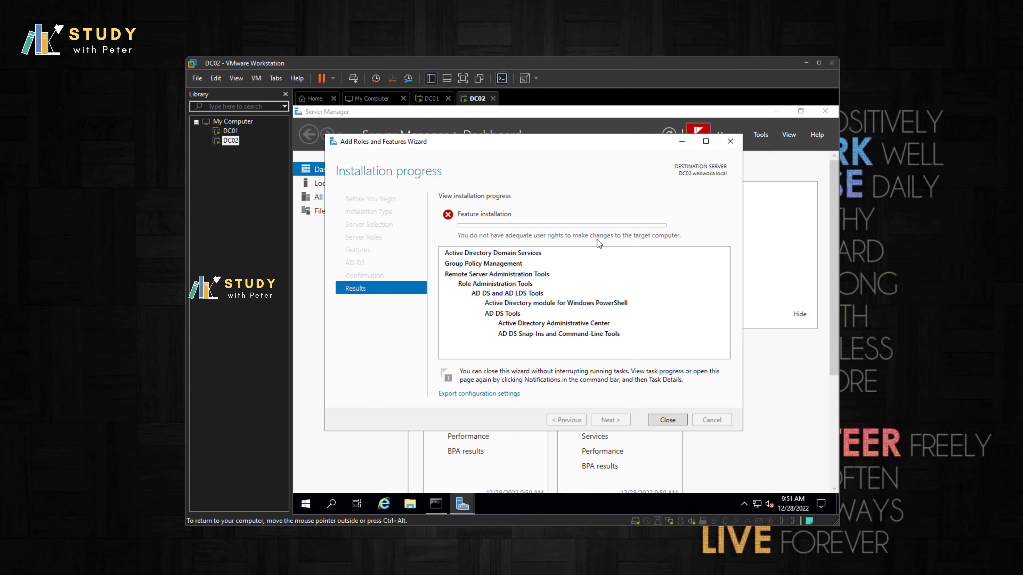
pyautogui.click(669, 420)
pyautogui.click(231, 132)
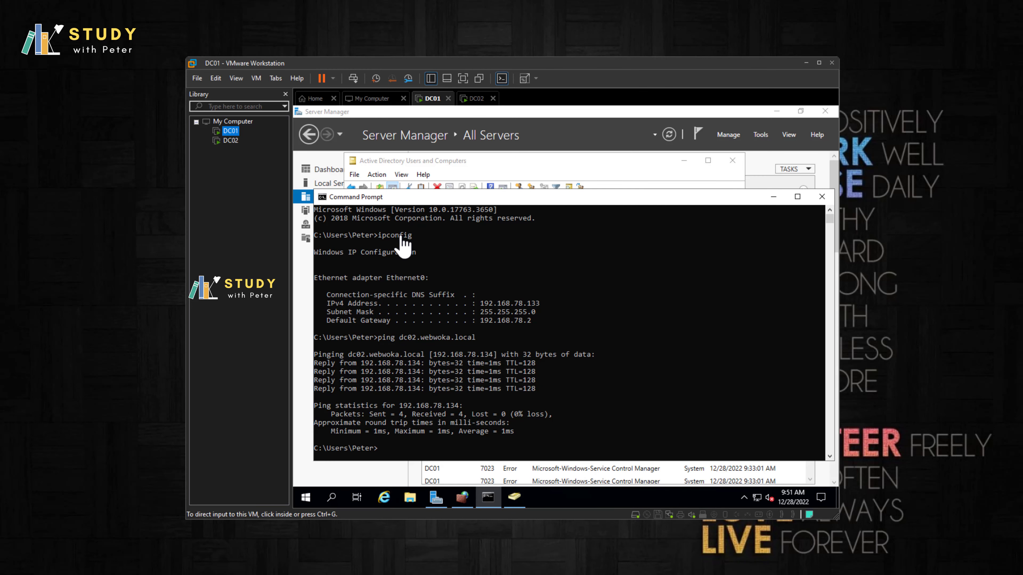
# Step: Check the Administrator account's Member Of groups in its properties, then cancel
pyautogui.click(230, 141)
pyautogui.click(230, 131)
pyautogui.click(642, 160)
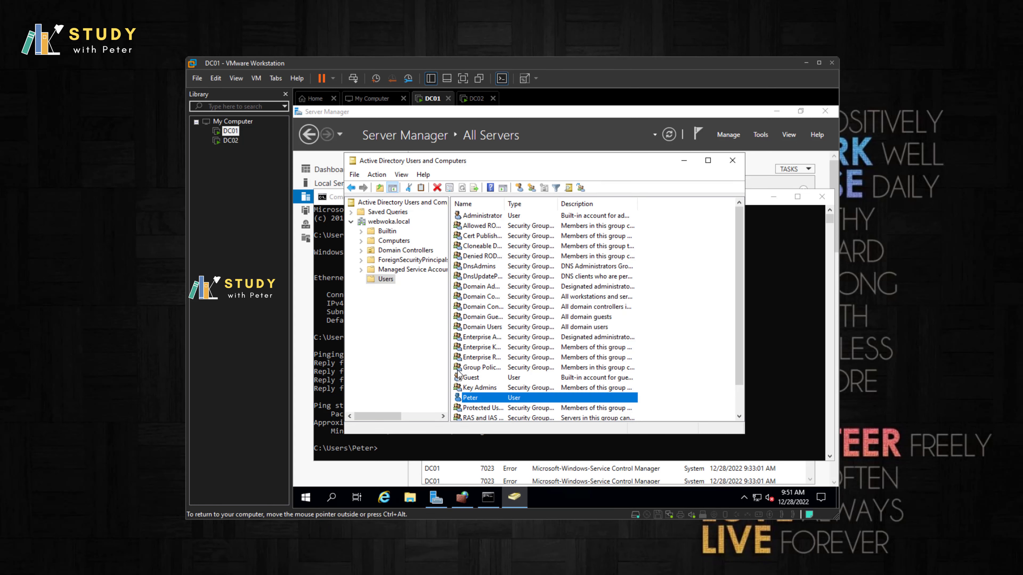
pyautogui.click(485, 217)
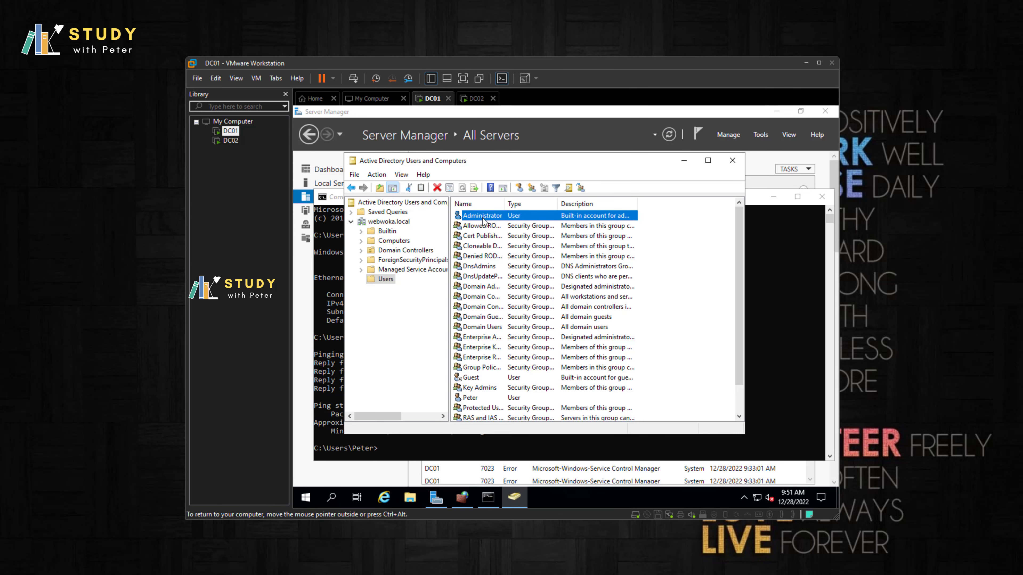
pyautogui.rightClick(485, 219)
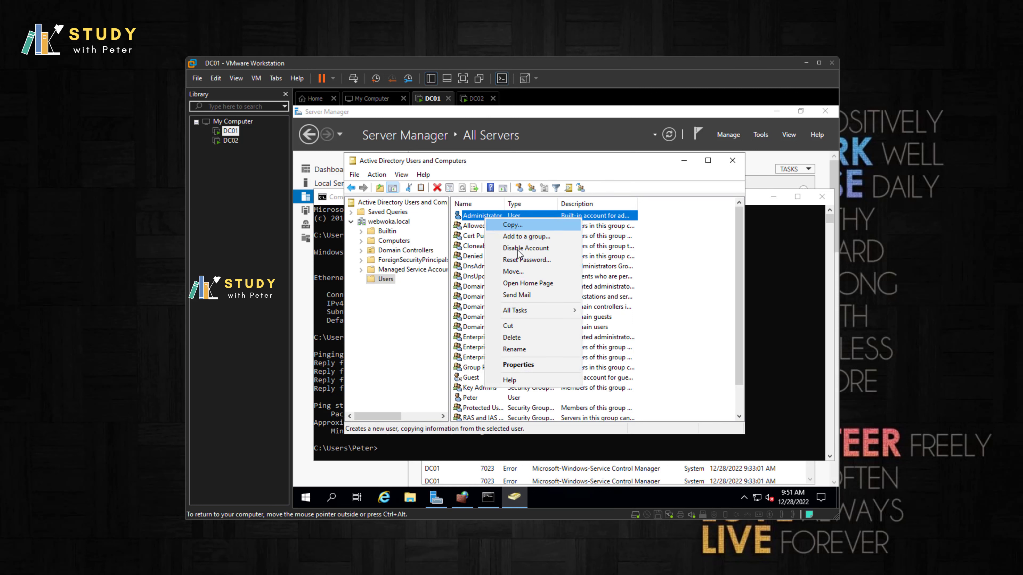
pyautogui.click(523, 365)
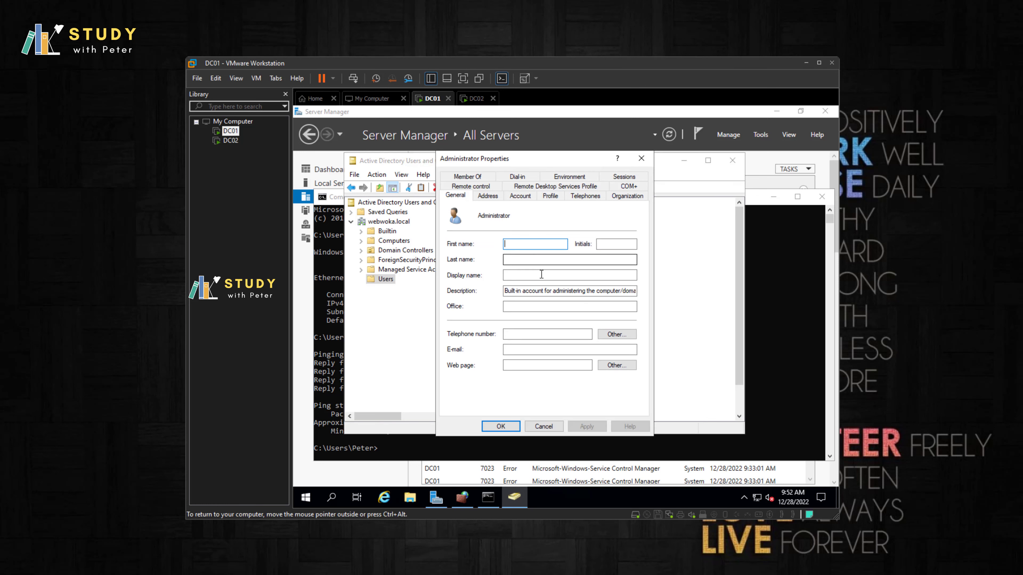
pyautogui.click(470, 186)
pyautogui.click(467, 185)
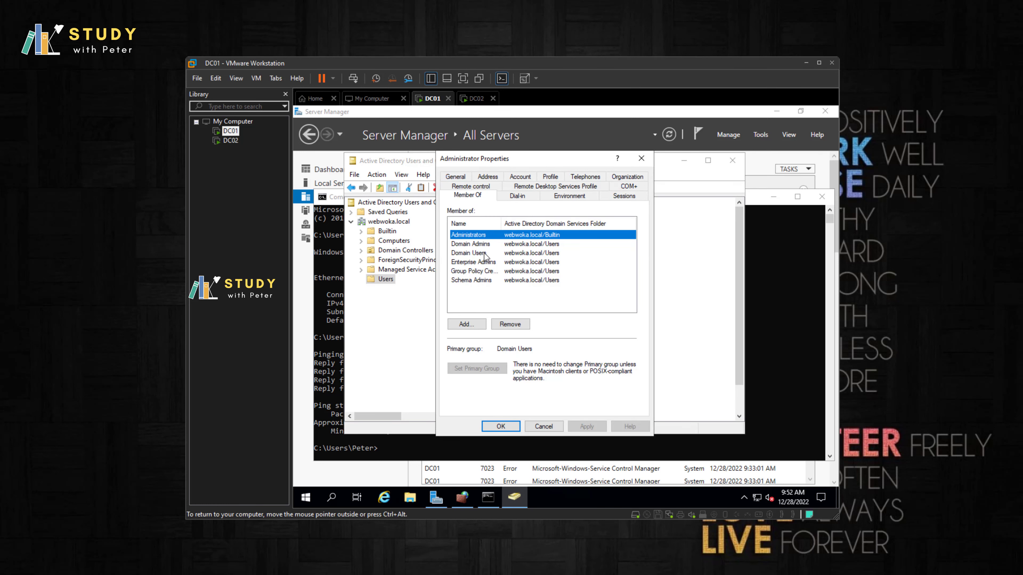
pyautogui.click(550, 429)
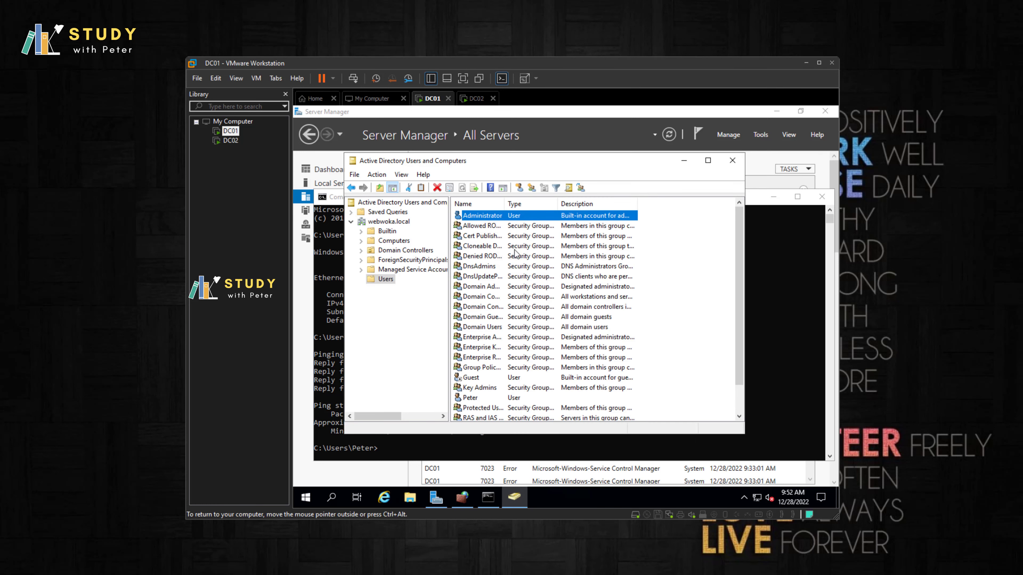
# Step: Copy the Administrator account name via Rename, then switch to DC02
pyautogui.rightClick(487, 213)
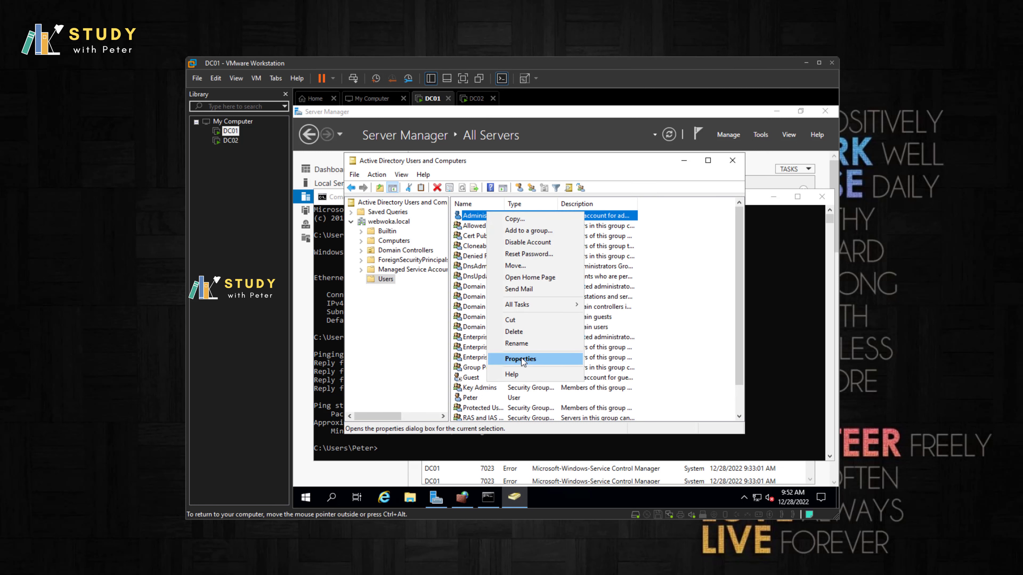
pyautogui.click(516, 343)
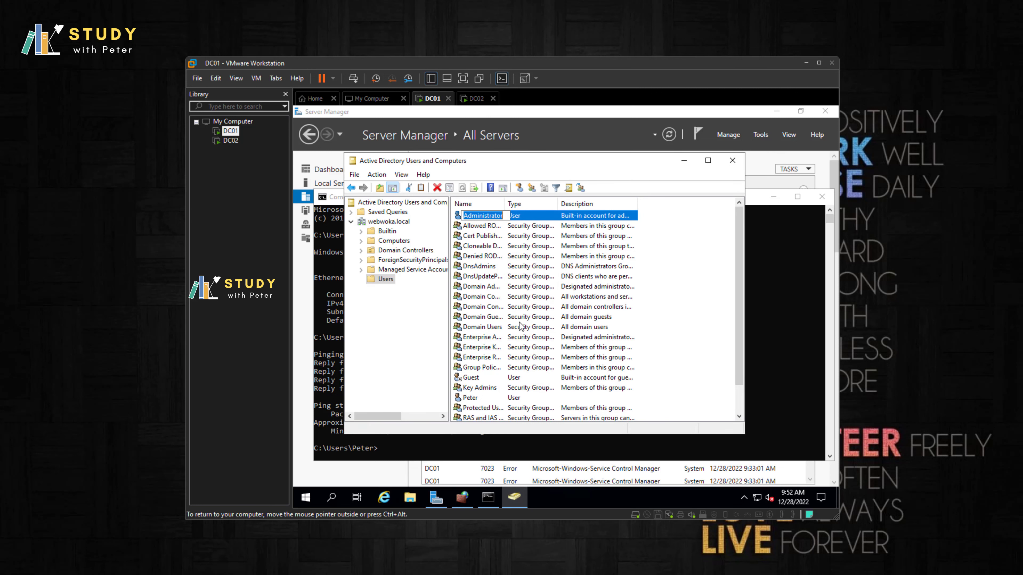
pyautogui.rightClick(487, 216)
pyautogui.click(510, 250)
pyautogui.click(230, 140)
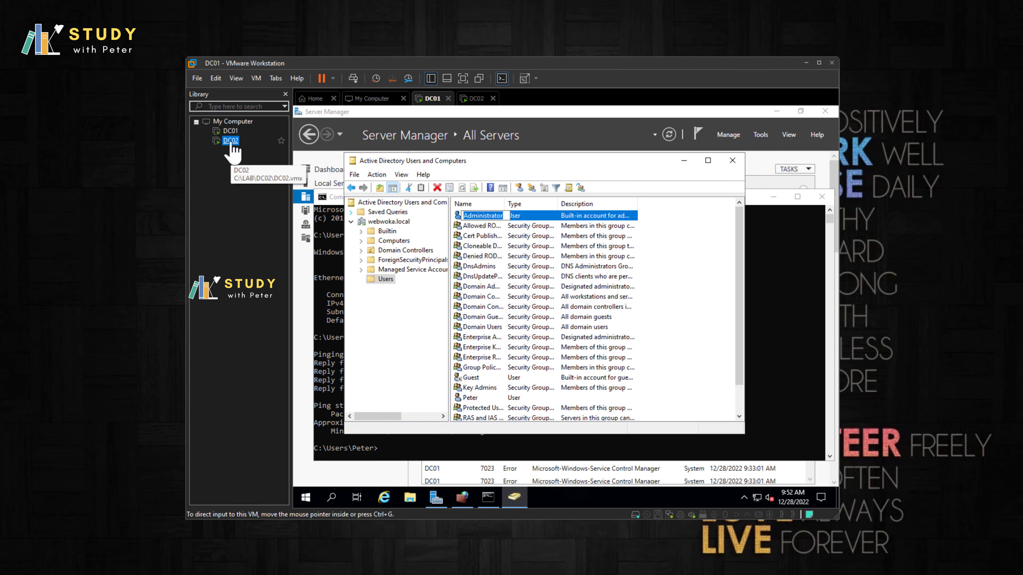
# Step: Sign out of the current account on DC02 from the Start menu
pyautogui.click(310, 506)
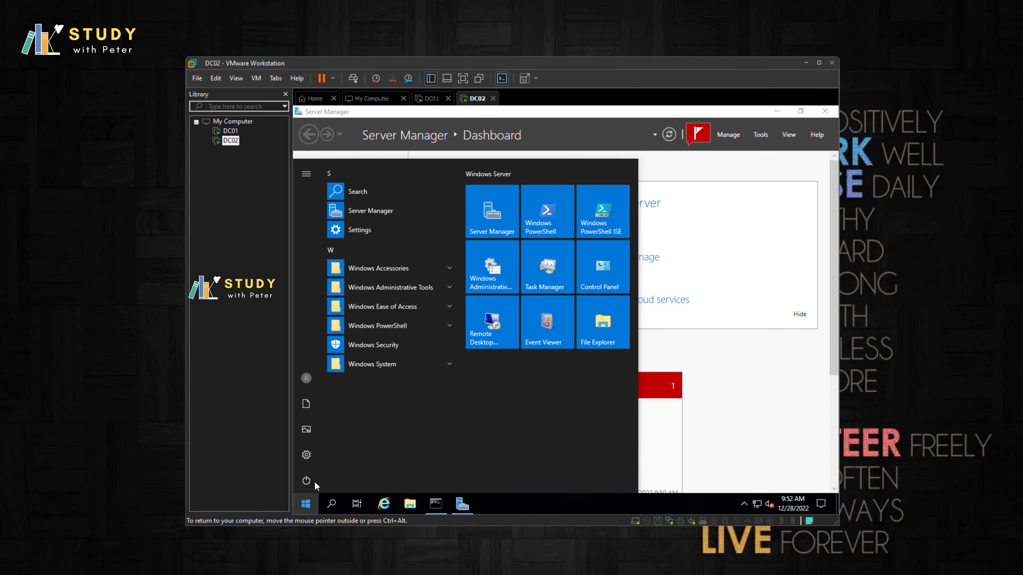
pyautogui.click(309, 479)
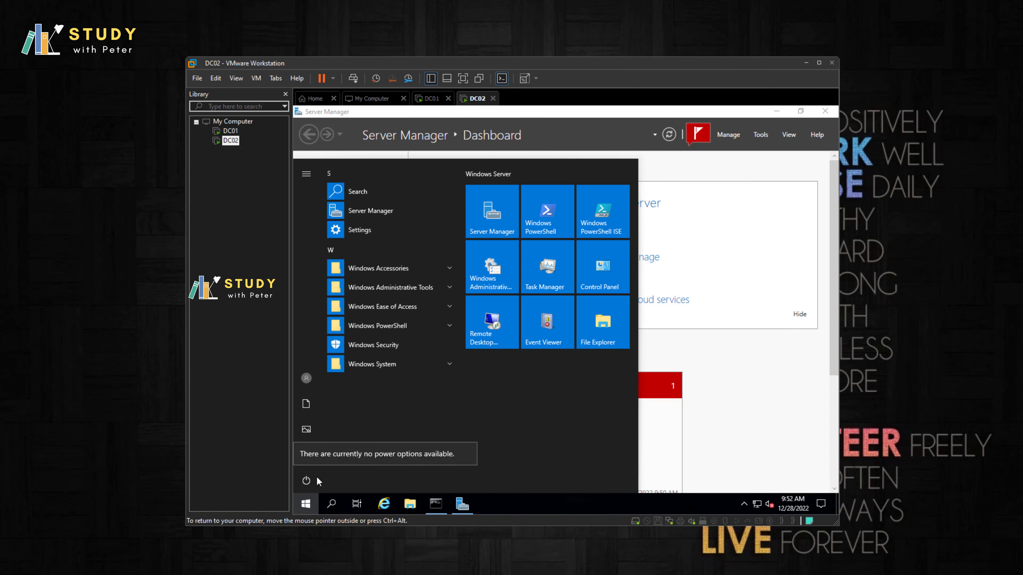
pyautogui.click(305, 379)
pyautogui.click(329, 350)
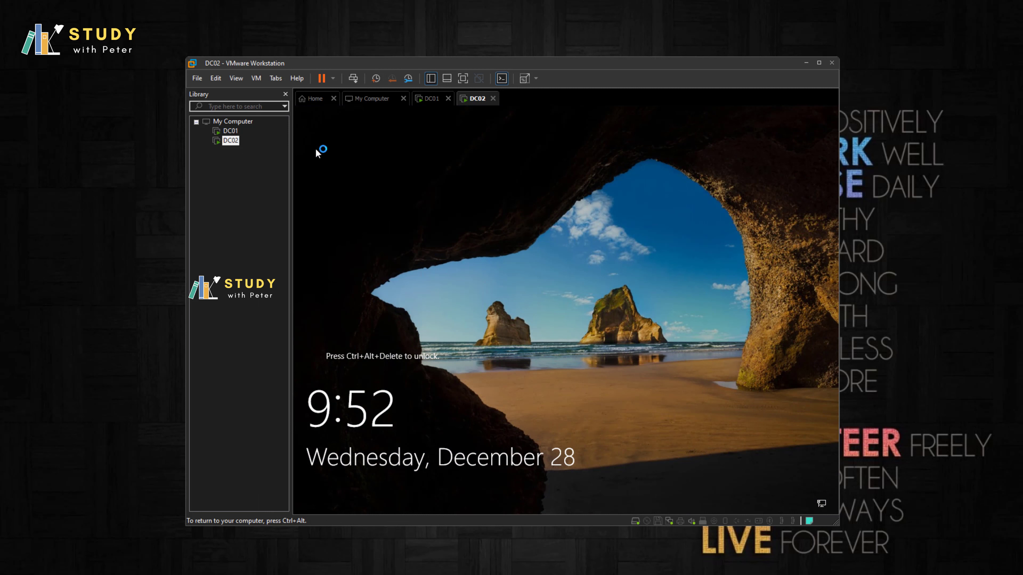
# Step: At the DC02 sign-in screen, choose Other user and sign in as Administrator with a password
pyautogui.click(353, 79)
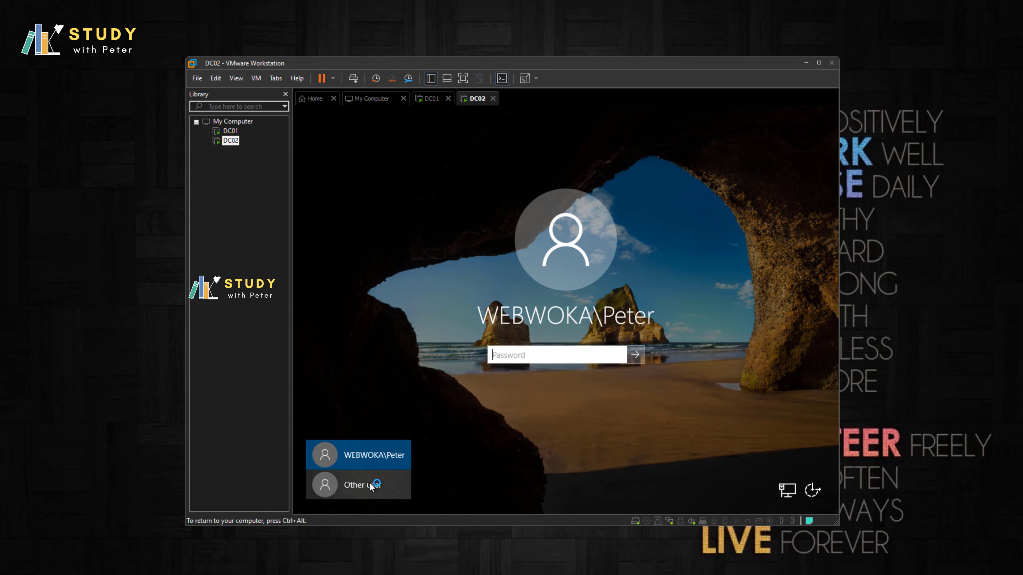
pyautogui.click(369, 484)
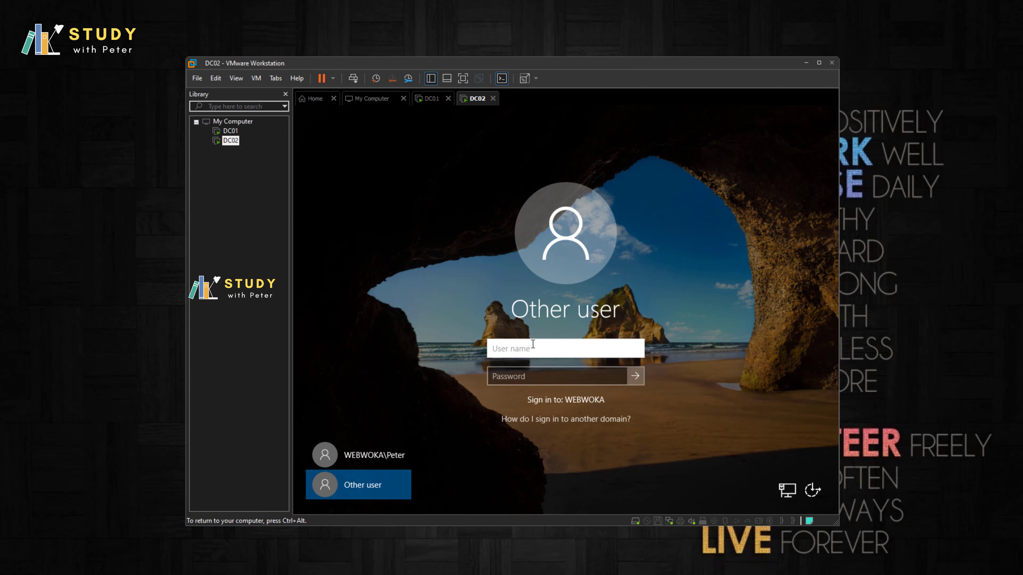
pyautogui.write('Admin')
pyautogui.write('istrator')
pyautogui.press('Tab')
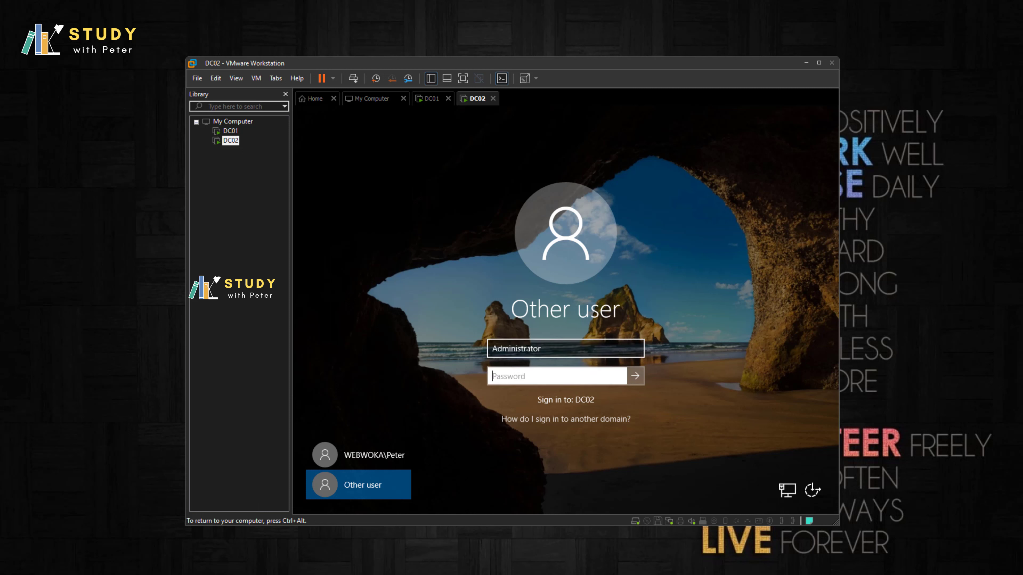
pyautogui.write('P')
pyautogui.press('BackSpace')
pyautogui.write('P@ssw0rd1234')
pyautogui.press('Return')
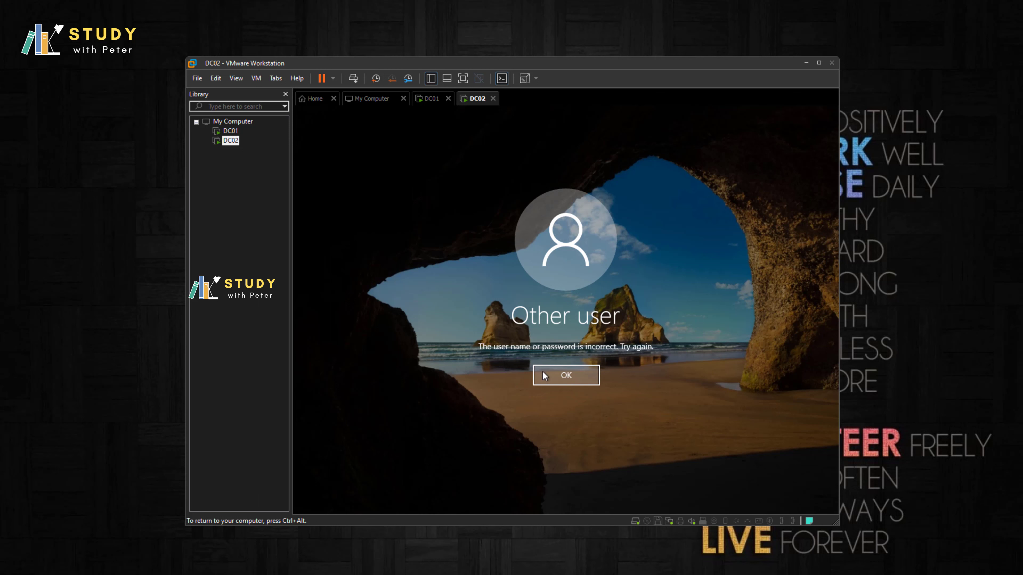
# Step: Retry the Administrator sign-in with two other passwords after the incorrect-password errors
pyautogui.click(543, 375)
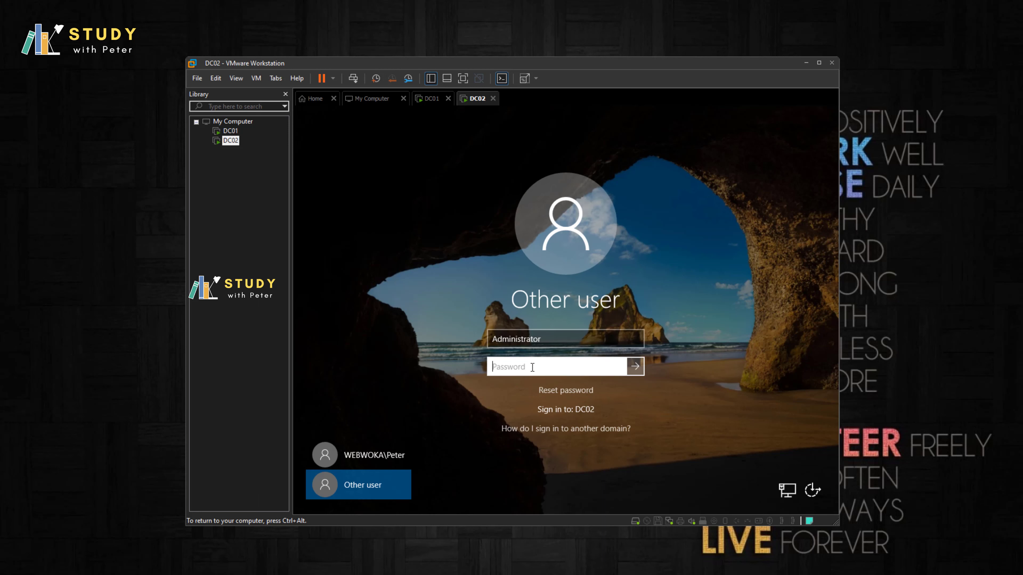
pyautogui.write('Password123!')
pyautogui.press('Return')
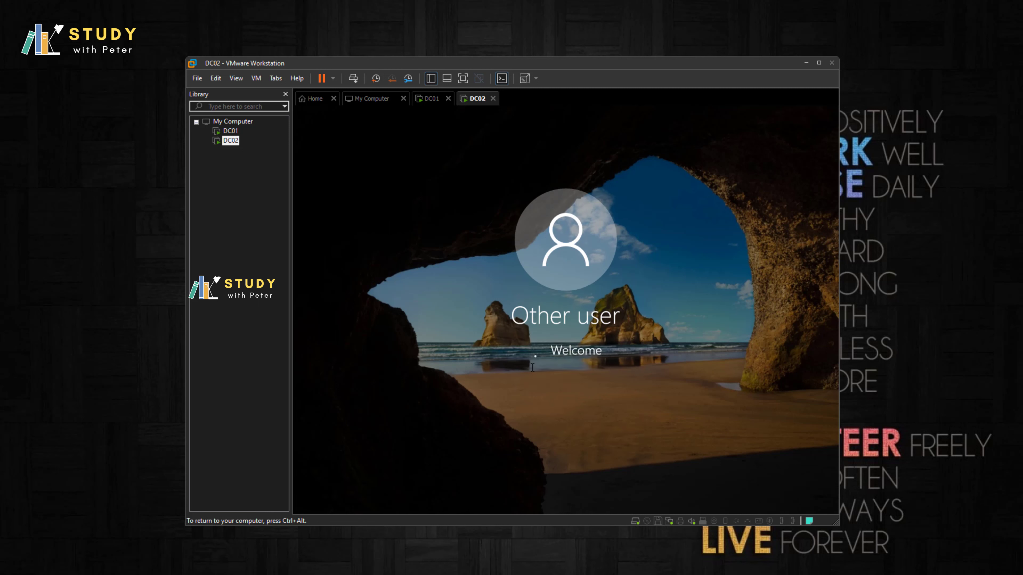
pyautogui.press('Return')
pyautogui.write('Pa$$w0rd')
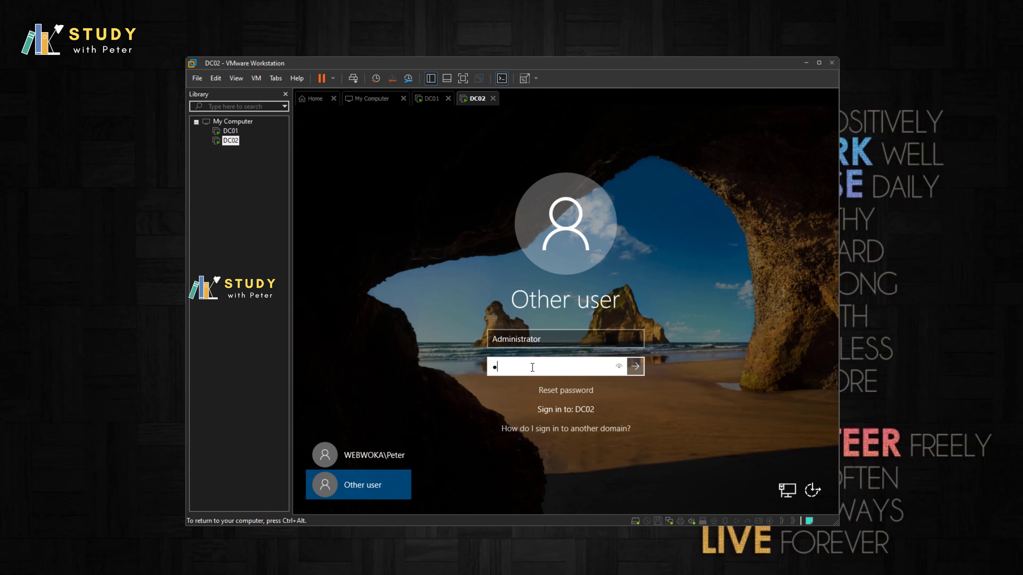
pyautogui.write('123!')
pyautogui.press('Return')
pyautogui.press('Return')
# Step: Clear the user name field and paste the copied Administrator name into it
pyautogui.hotkey('shift', 'Tab')
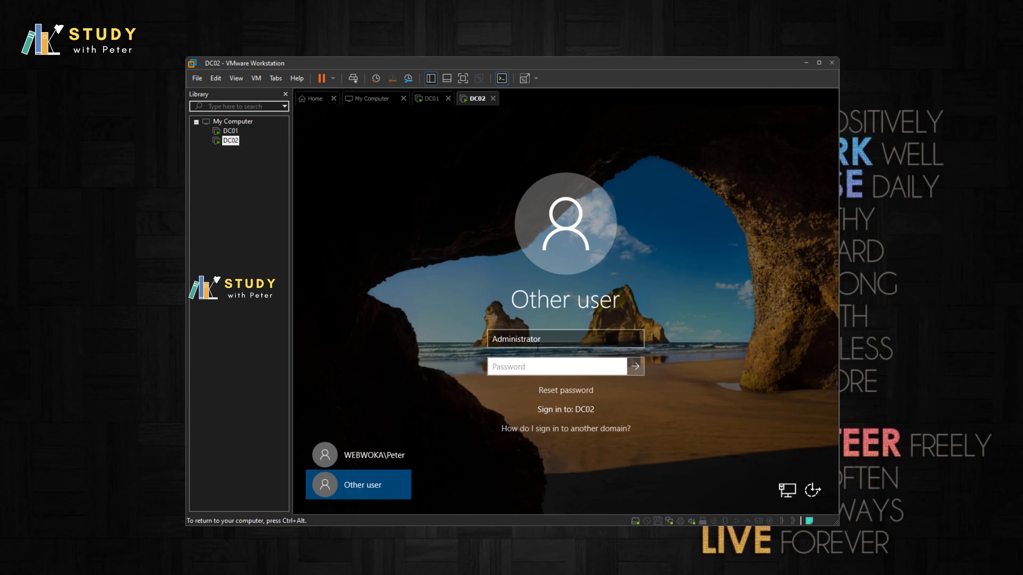
pyautogui.click(550, 339)
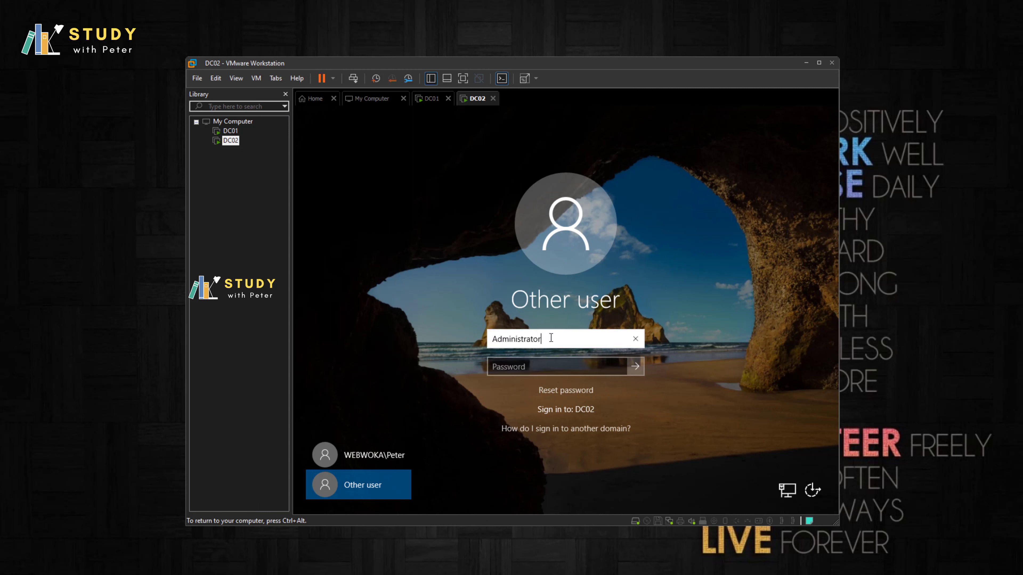
pyautogui.press('BackSpace')
pyautogui.press('BackSpace')
pyautogui.press('BackSpace')
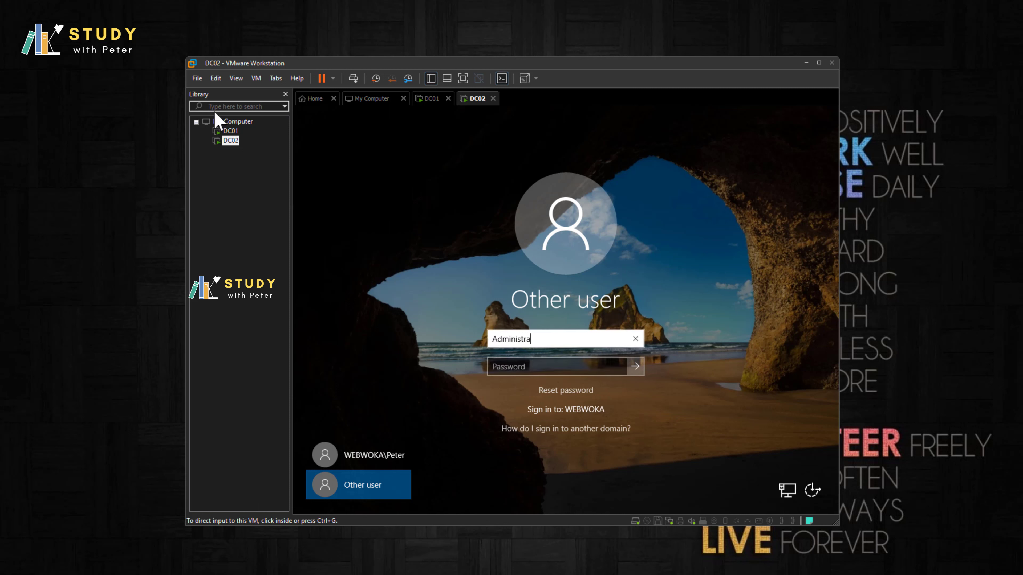
pyautogui.click(566, 339)
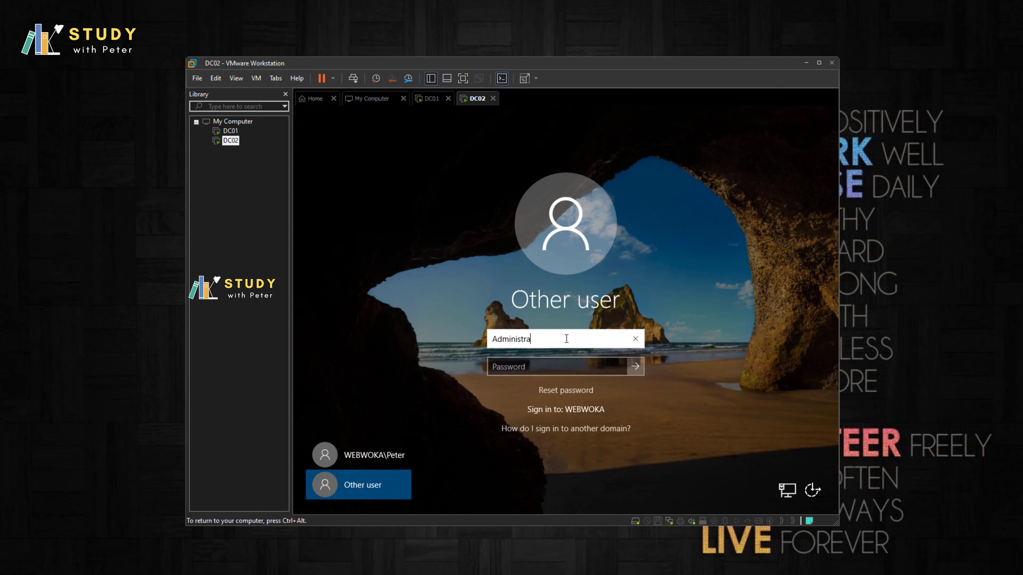
pyautogui.press('BackSpace')
pyautogui.press('BackSpace')
pyautogui.press('BackSpace')
pyautogui.press('BackSpace')
pyautogui.press('BackSpace')
pyautogui.press('BackSpace')
pyautogui.press('BackSpace')
pyautogui.press('BackSpace')
pyautogui.press('BackSpace')
pyautogui.press('BackSpace')
pyautogui.click(215, 78)
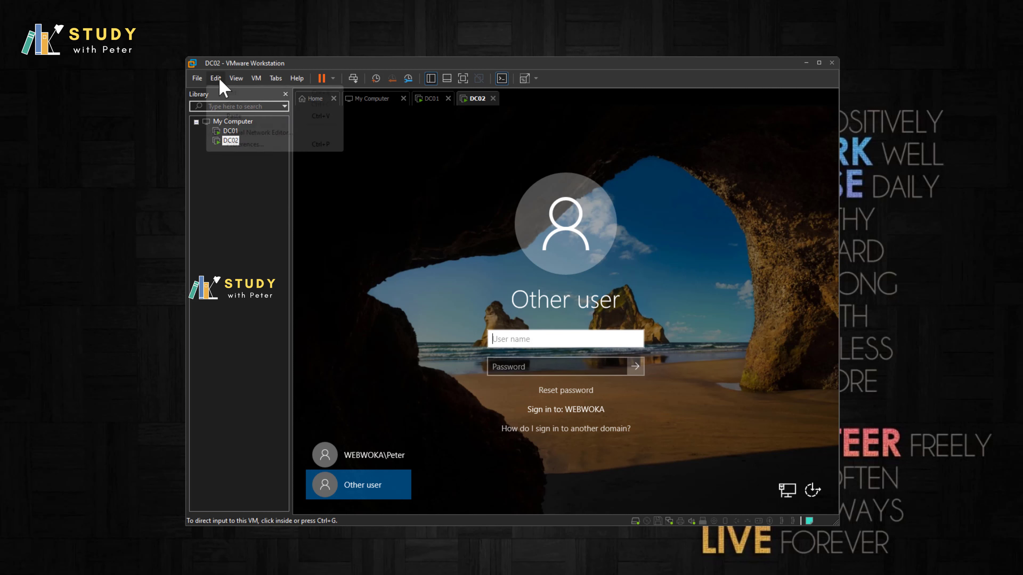
pyautogui.click(241, 116)
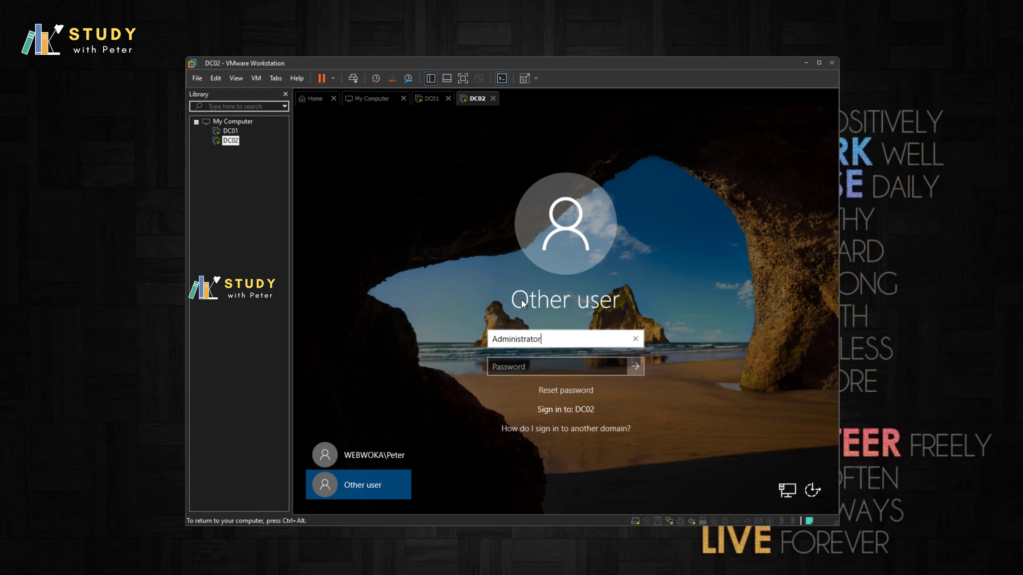
# Step: Retry the Administrator password, then pick the WEBWOKA\Peter tile and switch to DC01
pyautogui.click(542, 364)
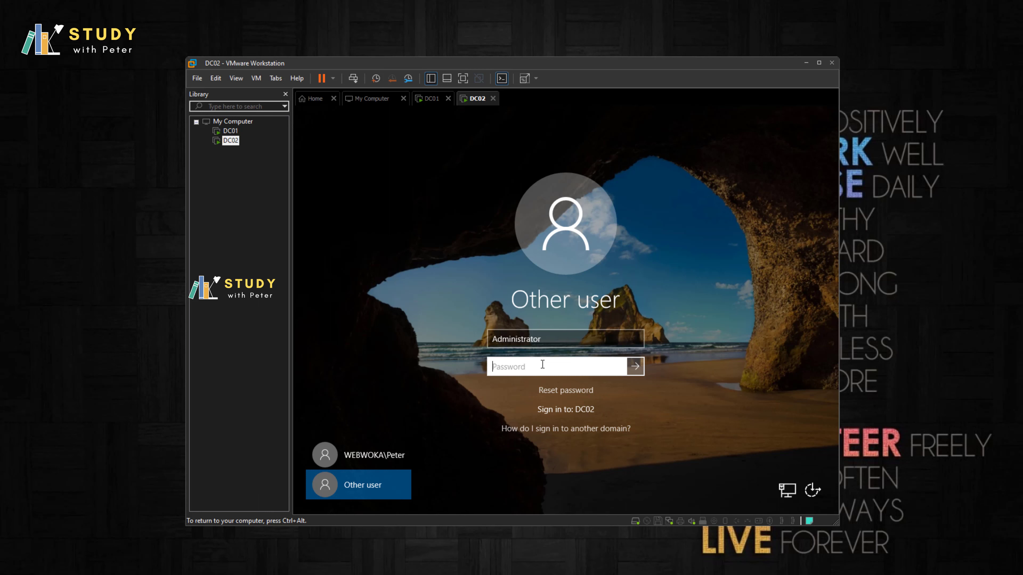
pyautogui.write('••••••••••••')
pyautogui.press('Return')
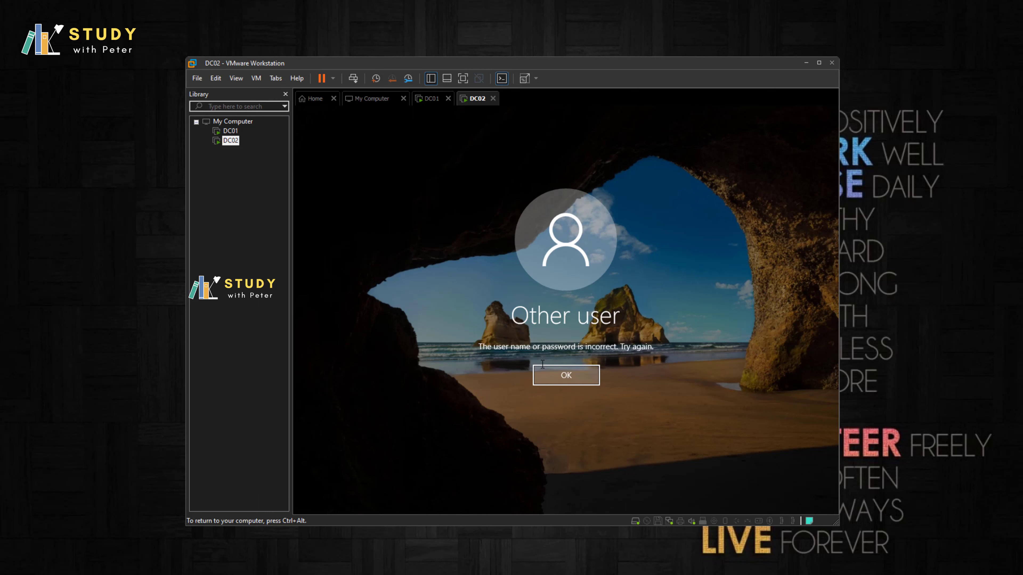
pyautogui.press('Return')
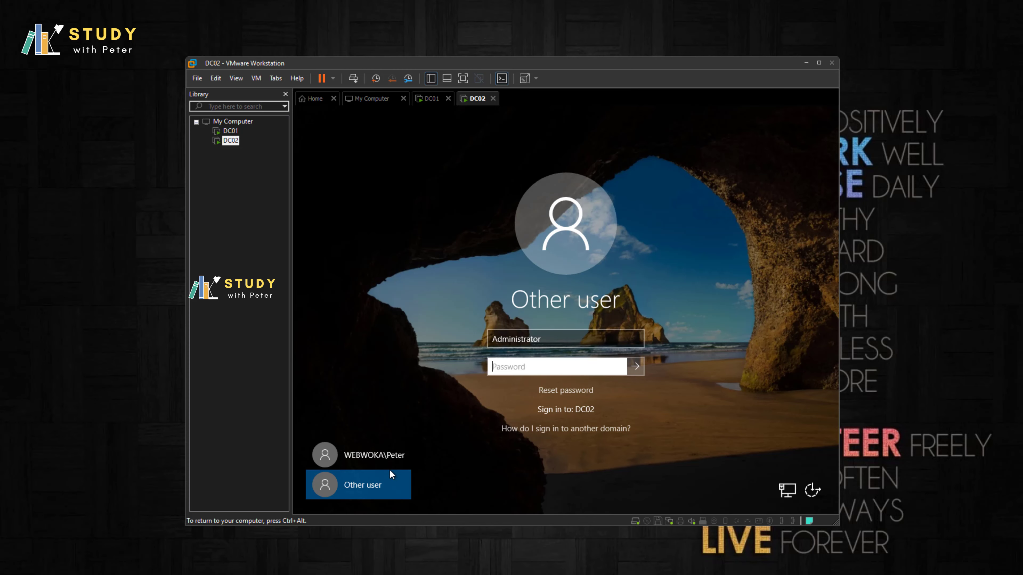
pyautogui.click(372, 458)
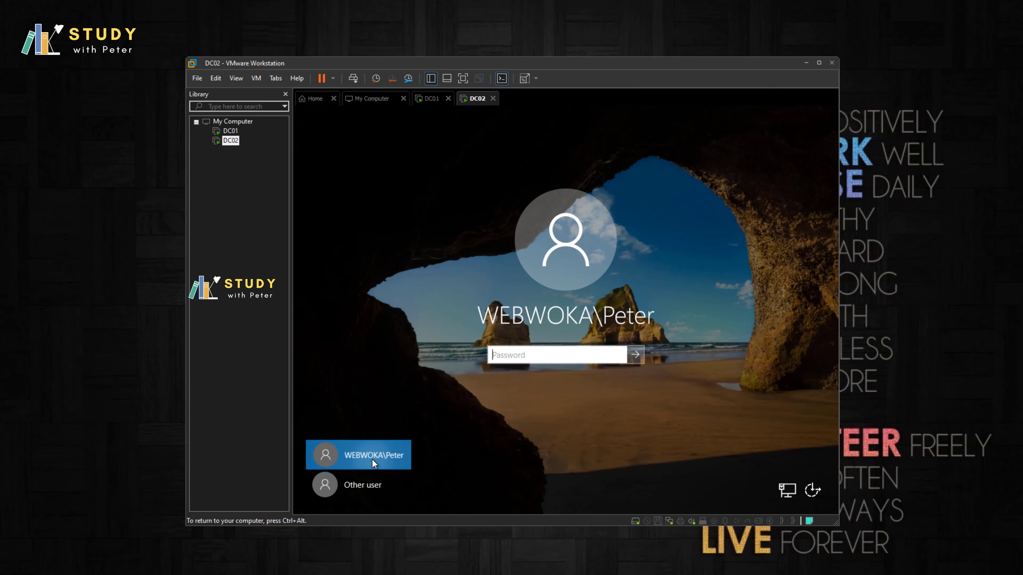
pyautogui.click(229, 132)
# Step: In ADUC on DC01, cancel the Administrator rename and open Peter's Properties
pyautogui.click(522, 214)
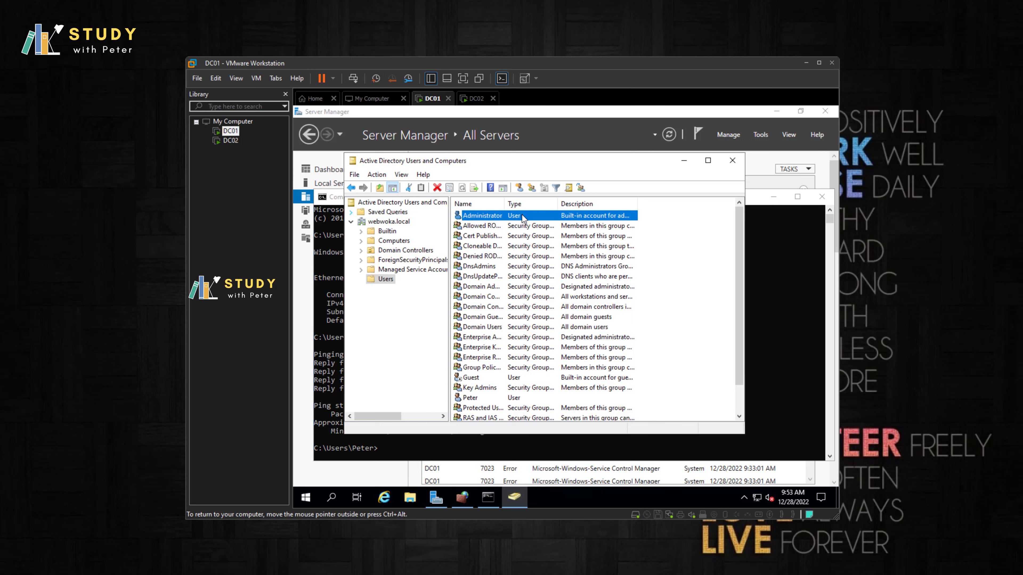
pyautogui.rightClick(492, 217)
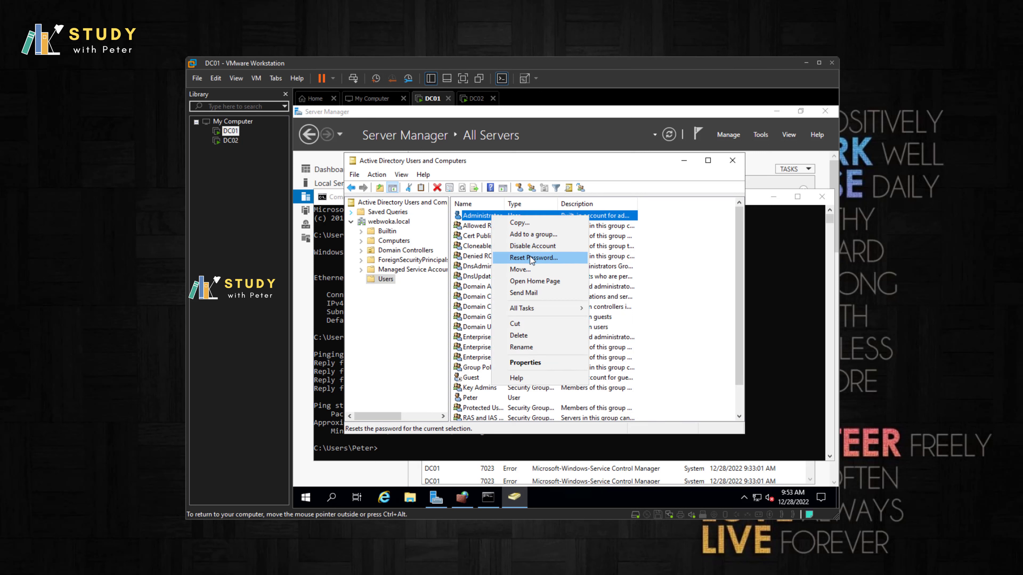
pyautogui.click(482, 398)
pyautogui.rightClick(480, 398)
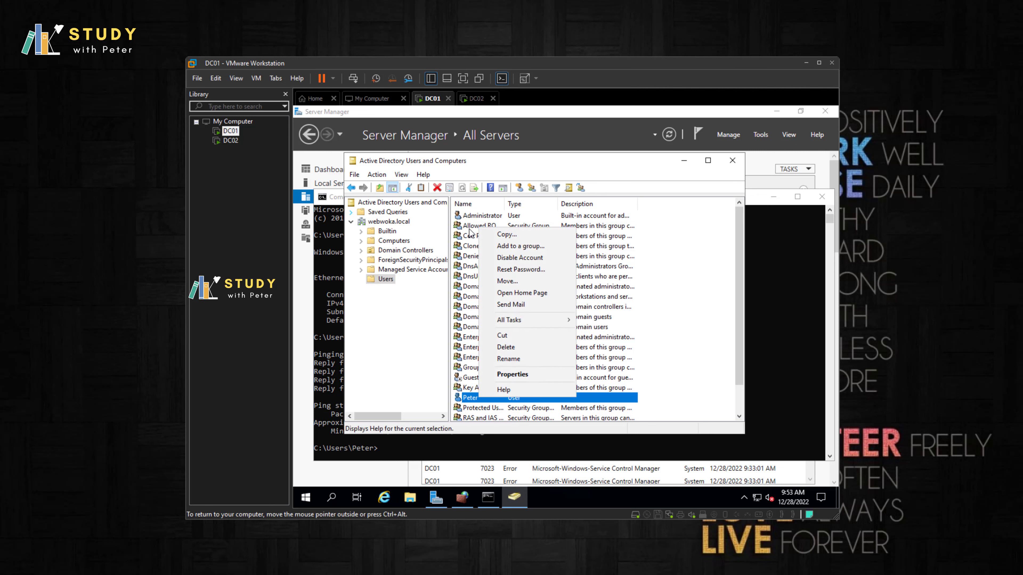
pyautogui.click(517, 375)
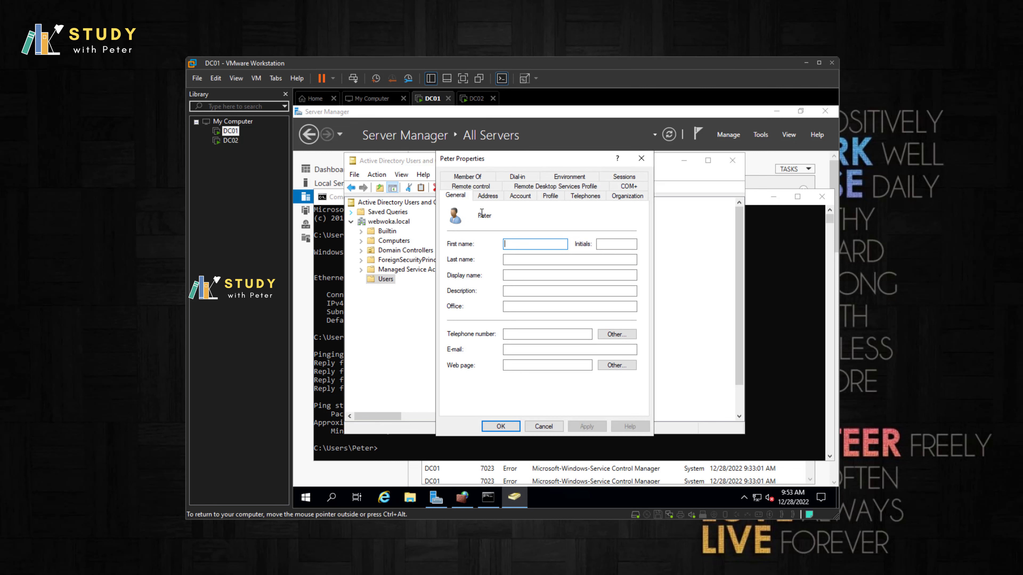
# Step: Add Peter to Domain Admins via Member Of, searching 'domain', apply, then return to DC02
pyautogui.click(467, 177)
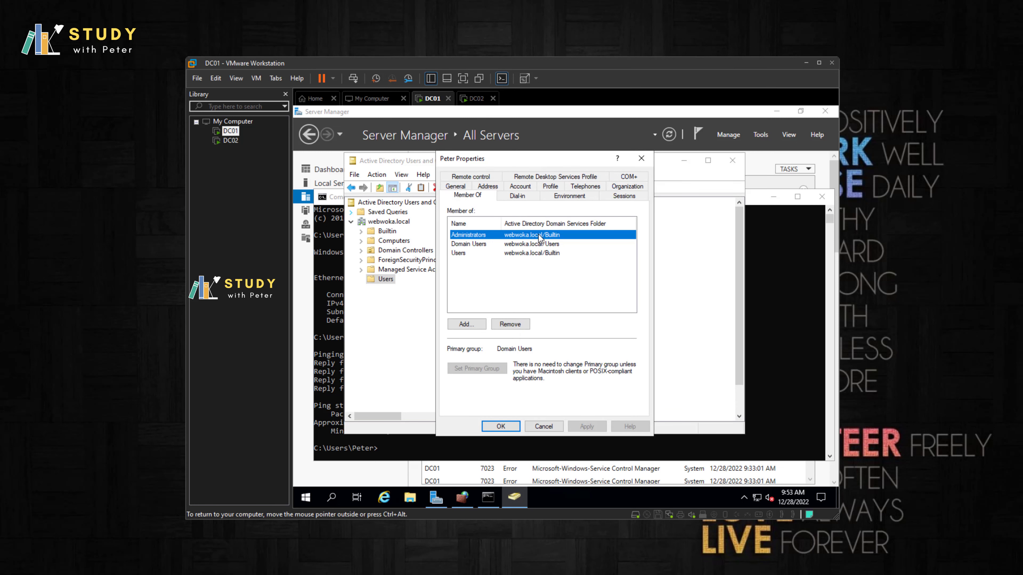
pyautogui.click(476, 328)
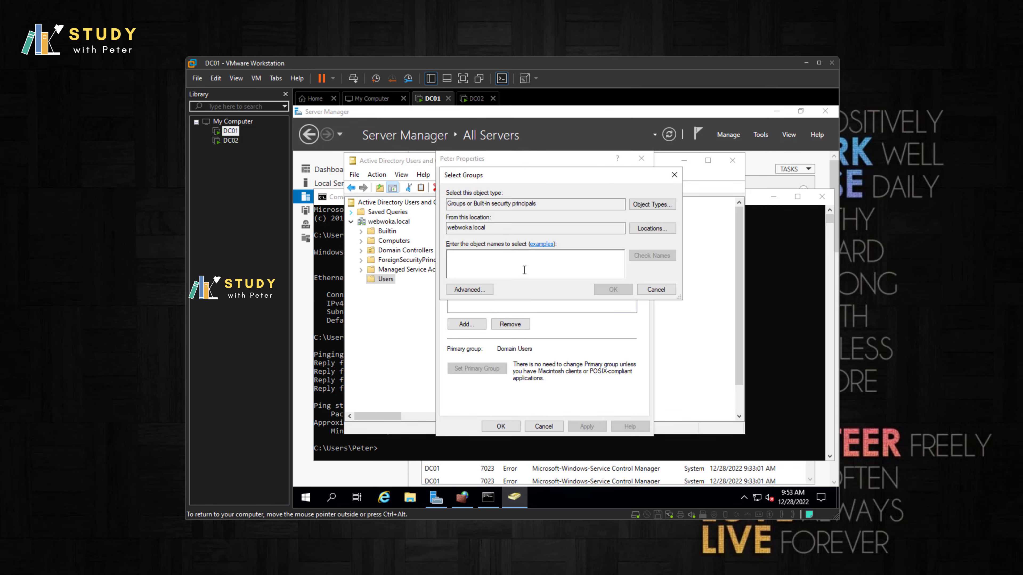
pyautogui.write('domain')
pyautogui.press('Return')
pyautogui.click(515, 270)
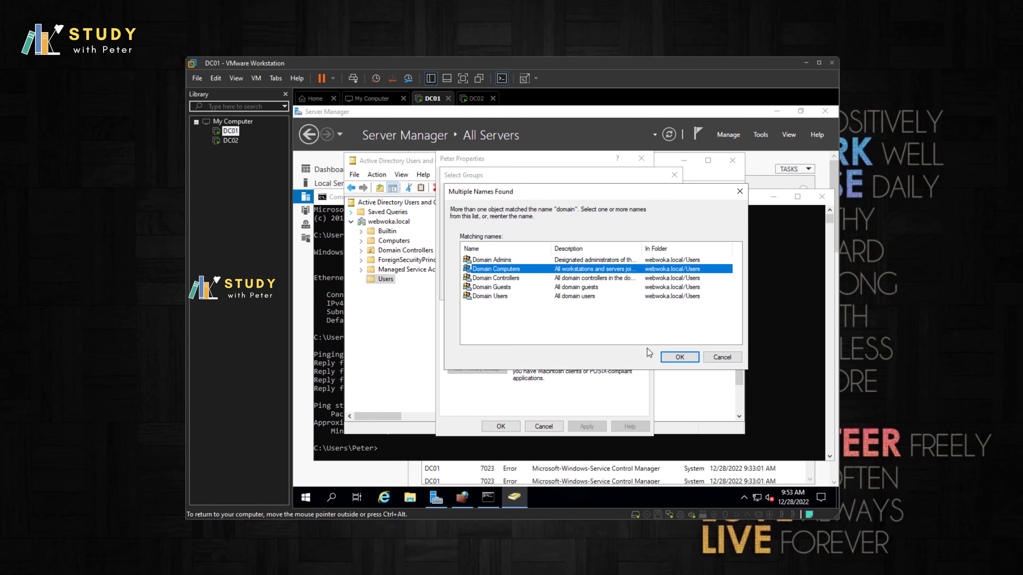
pyautogui.press('Down')
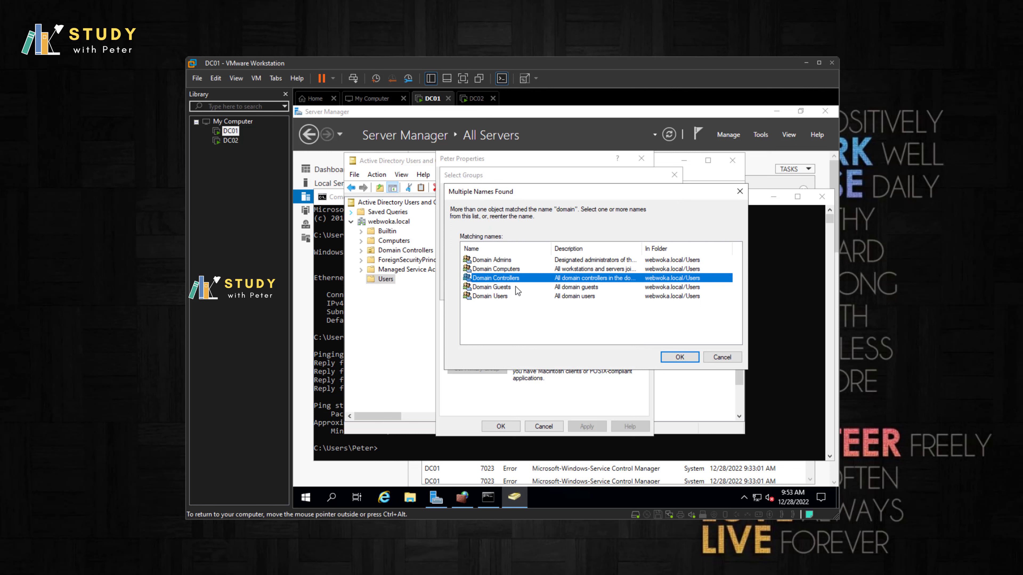
pyautogui.press('Up')
pyautogui.press('Up')
pyautogui.click(689, 360)
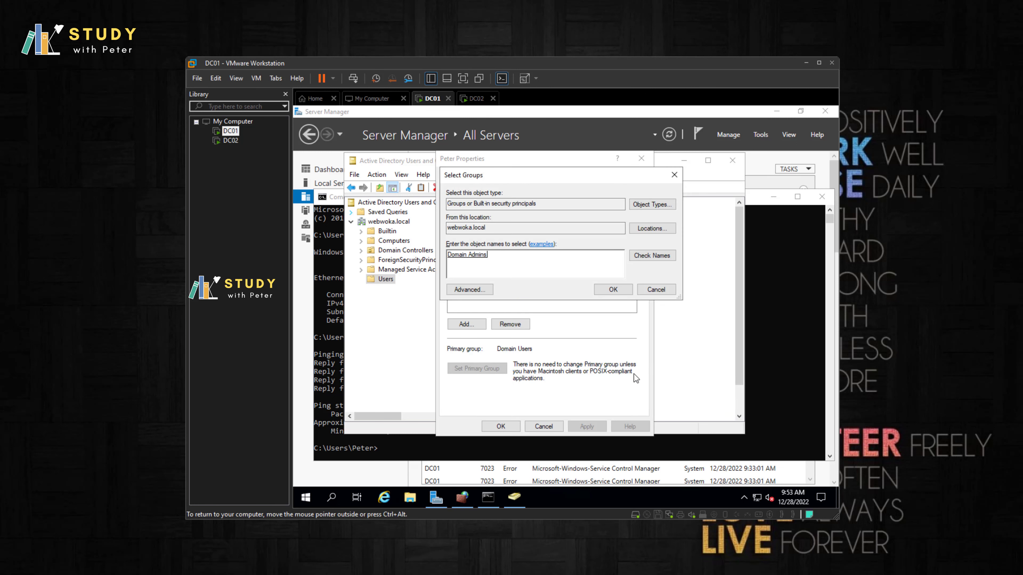
pyautogui.click(610, 294)
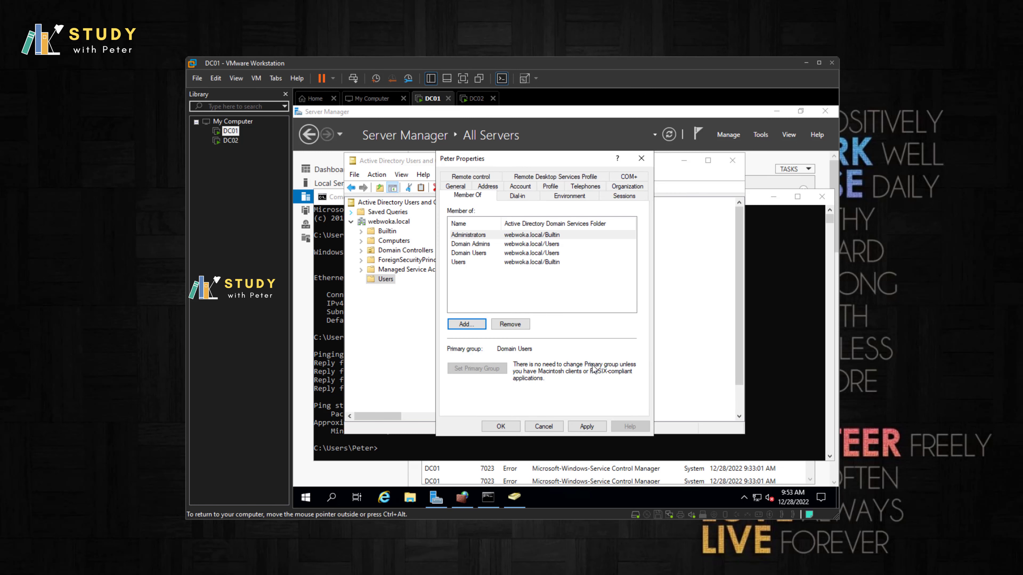
pyautogui.click(587, 426)
pyautogui.click(509, 428)
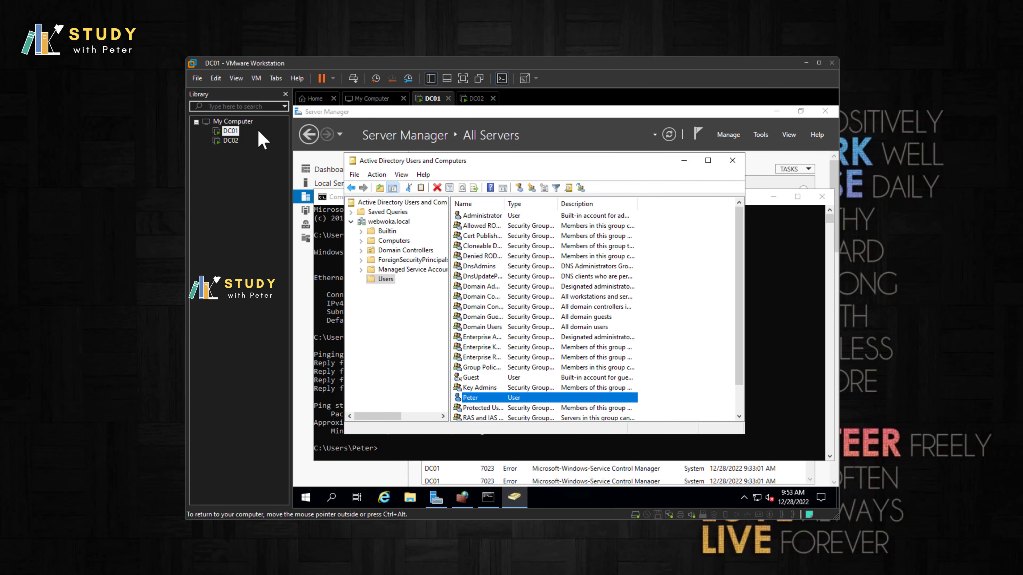
pyautogui.click(230, 140)
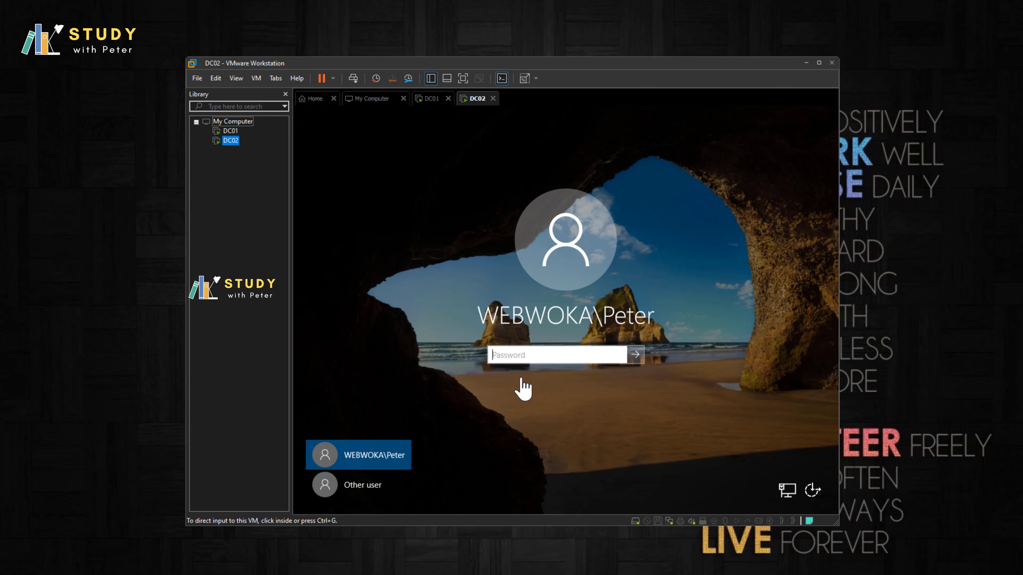
# Step: Sign in to DC02 as WEBWOKA\Peter with his password and wait for Server Manager
pyautogui.click(500, 359)
pyautogui.write('•••••••••••••')
pyautogui.press('Return')
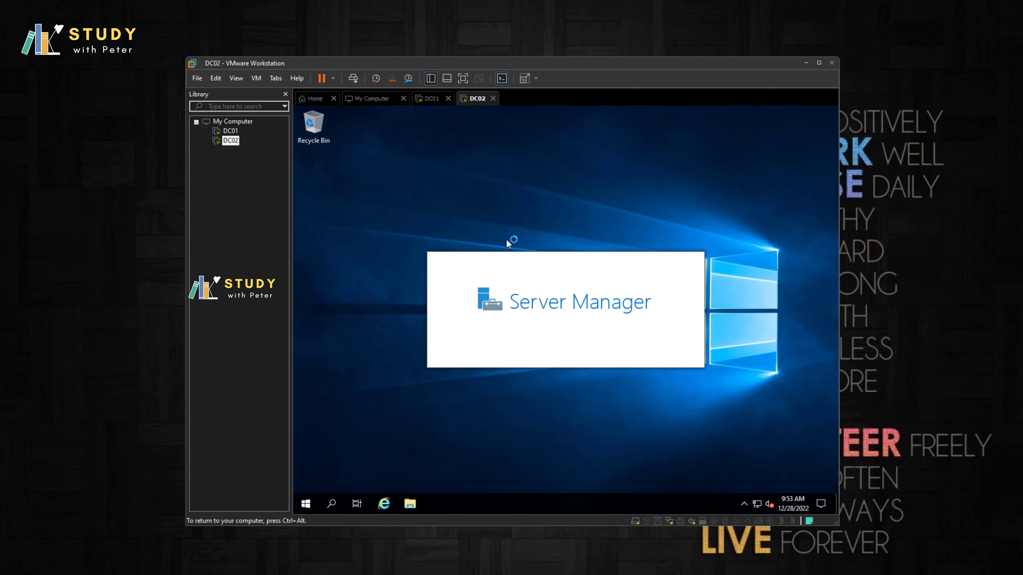
pyautogui.hotkey('ctrl', 'shift', 'Tab')
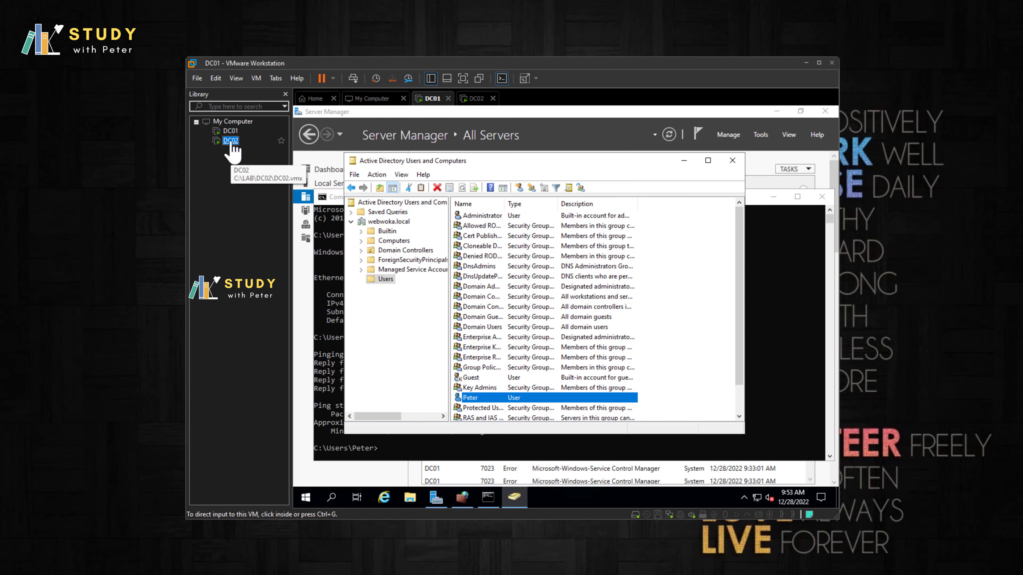
pyautogui.click(231, 141)
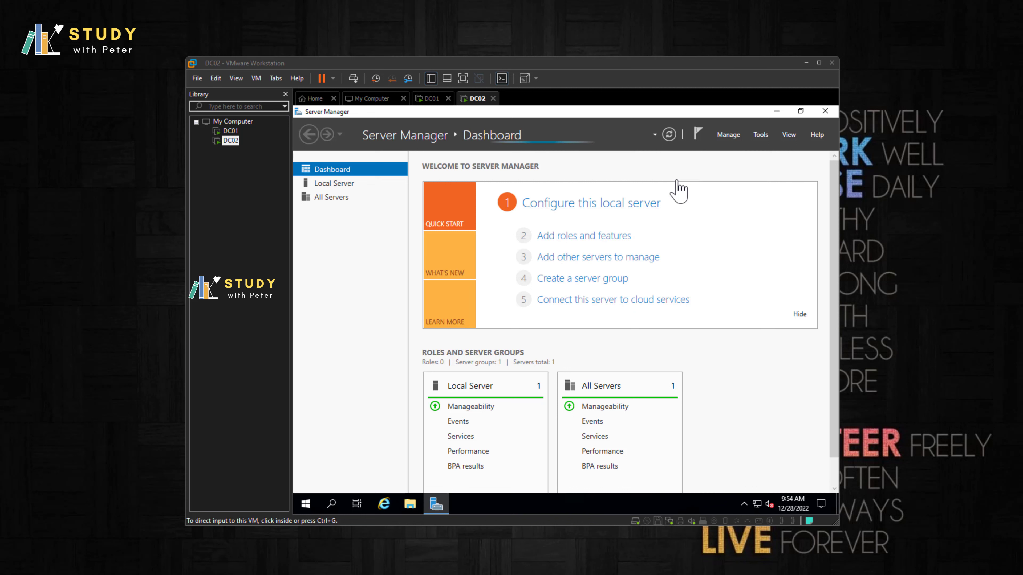
# Step: Start Add Roles and Features with role-based installation targeting DC02
pyautogui.click(597, 239)
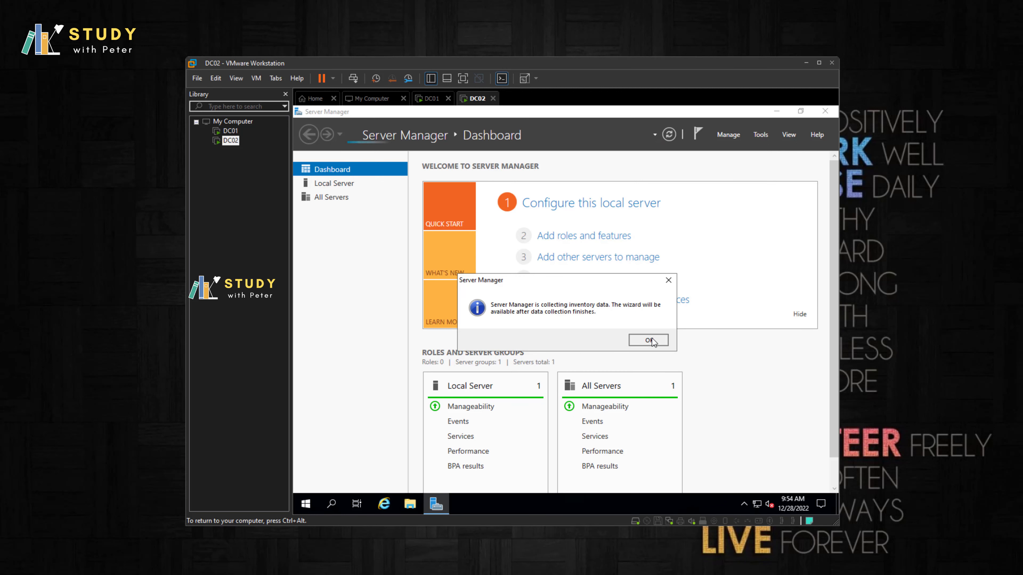
pyautogui.click(652, 338)
pyautogui.click(584, 241)
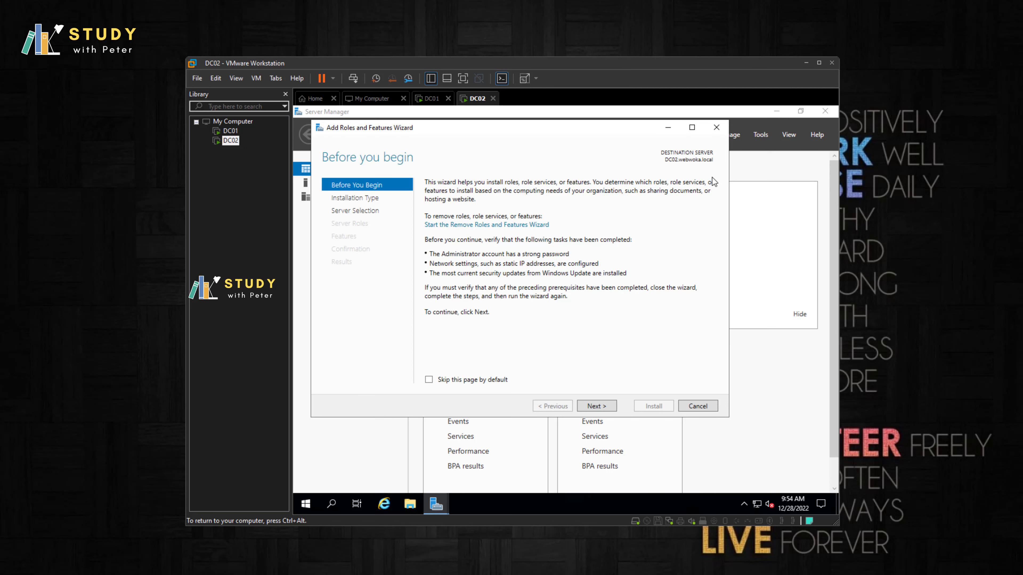
pyautogui.click(597, 406)
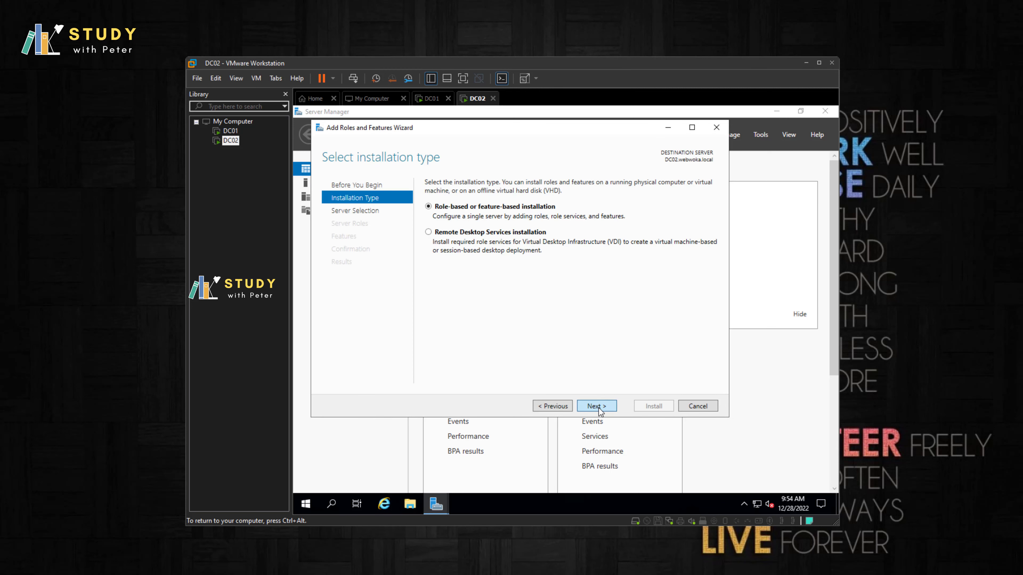
pyautogui.click(599, 408)
pyautogui.click(598, 408)
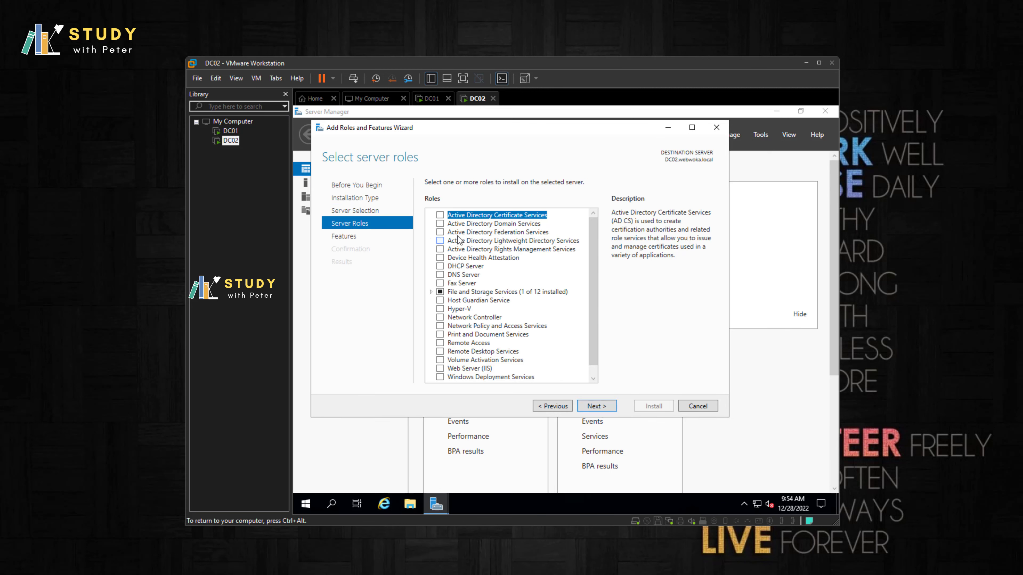
# Step: Select Active Directory Domain Services with its management features, allow automatic restart, and install
pyautogui.click(440, 224)
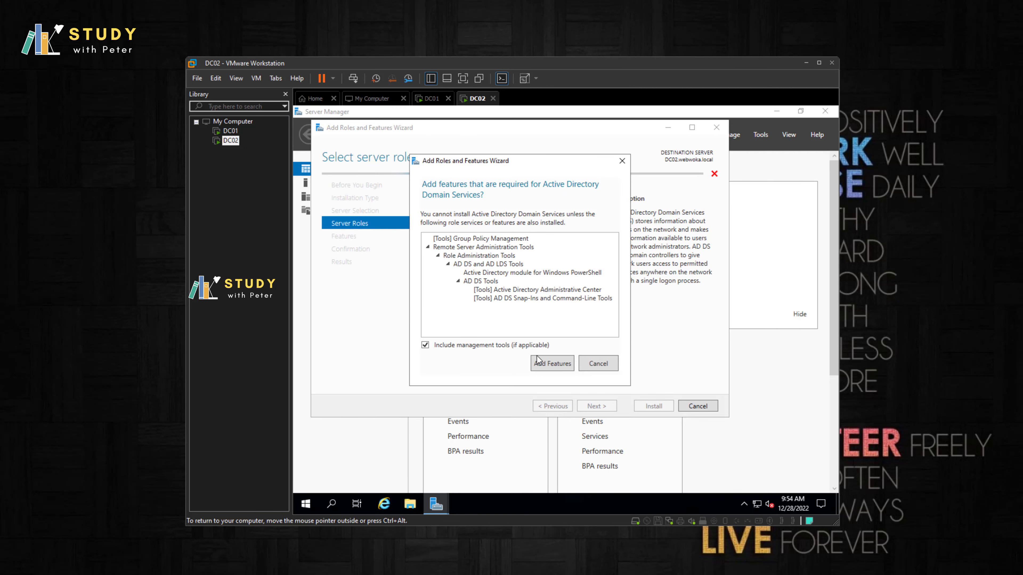
pyautogui.click(538, 360)
pyautogui.click(593, 407)
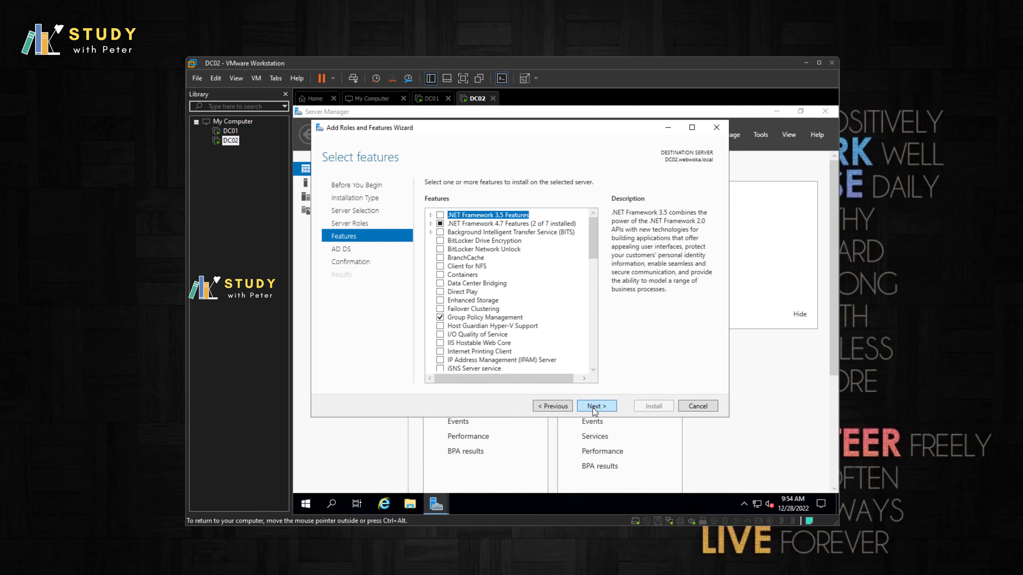
pyautogui.click(593, 407)
pyautogui.click(593, 407)
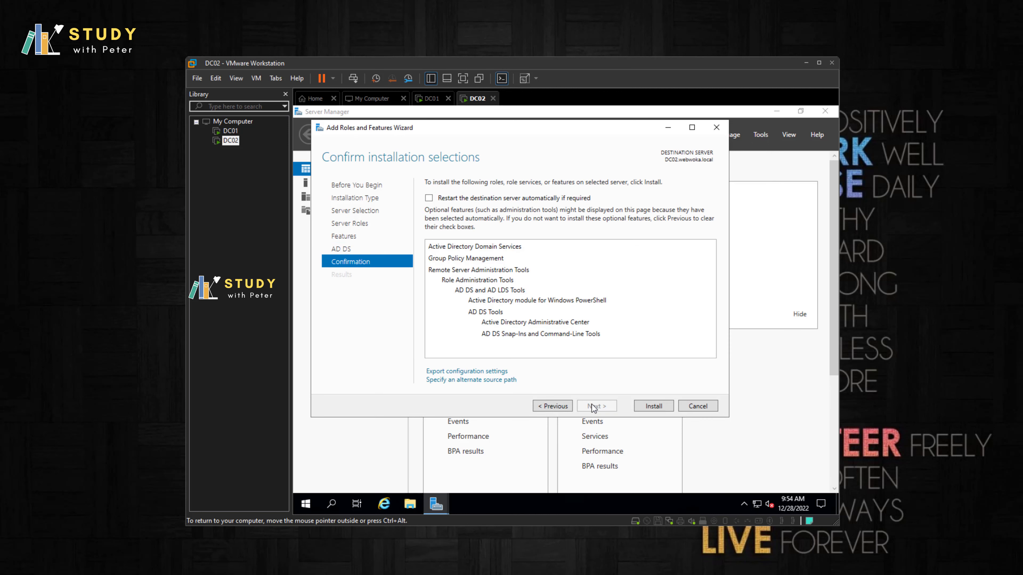
pyautogui.click(437, 198)
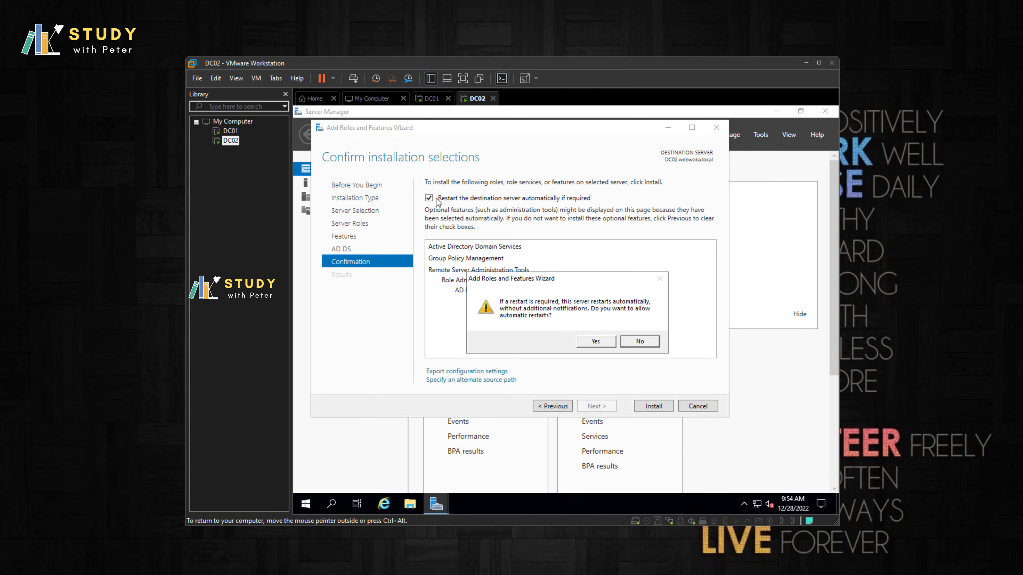
pyautogui.click(585, 343)
pyautogui.click(653, 406)
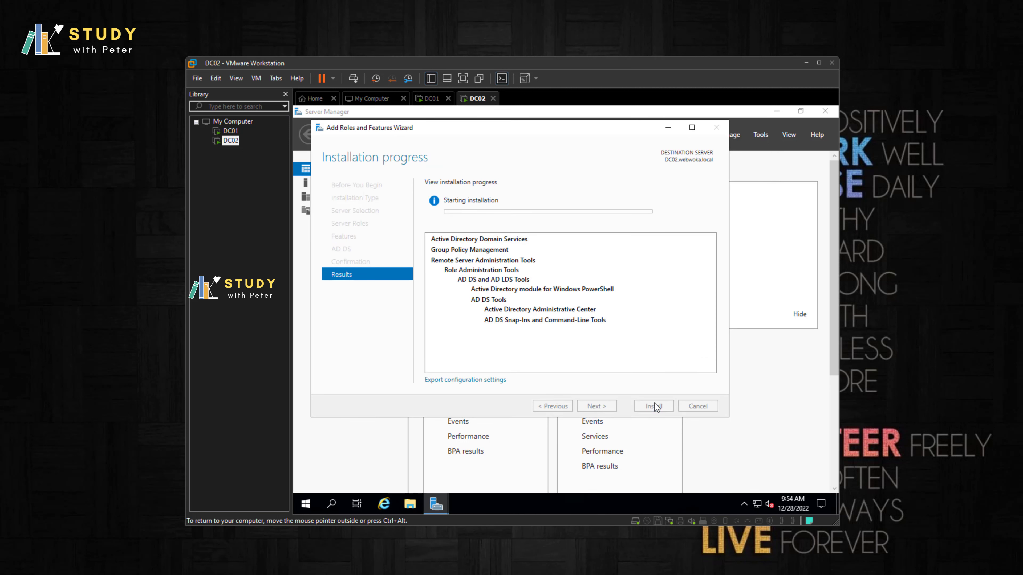
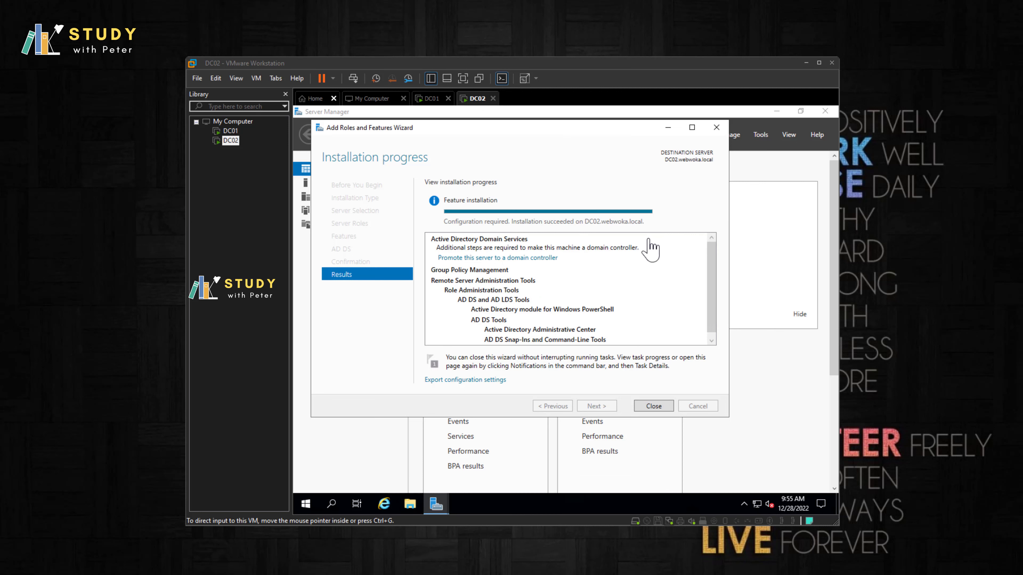
# Step: Start promoting DC02 as an additional domain controller in the existing webwoka.local domain
pyautogui.click(522, 138)
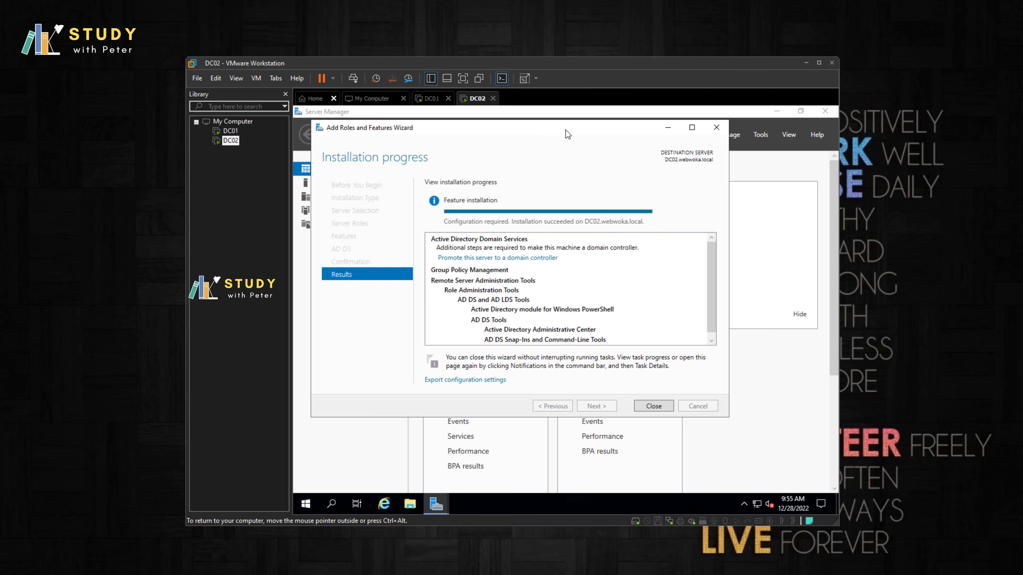
pyautogui.click(533, 259)
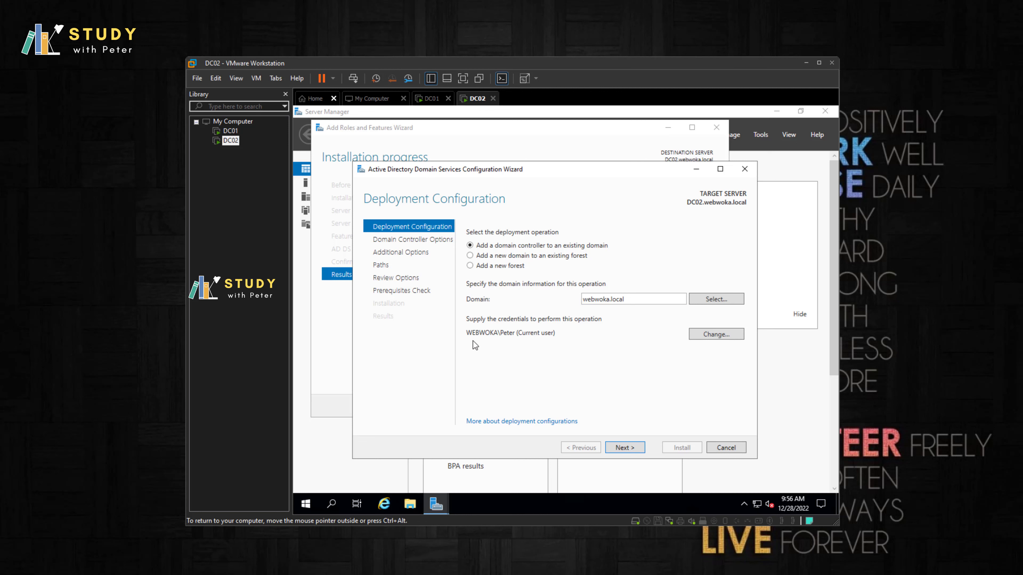
pyautogui.click(699, 300)
pyautogui.click(398, 226)
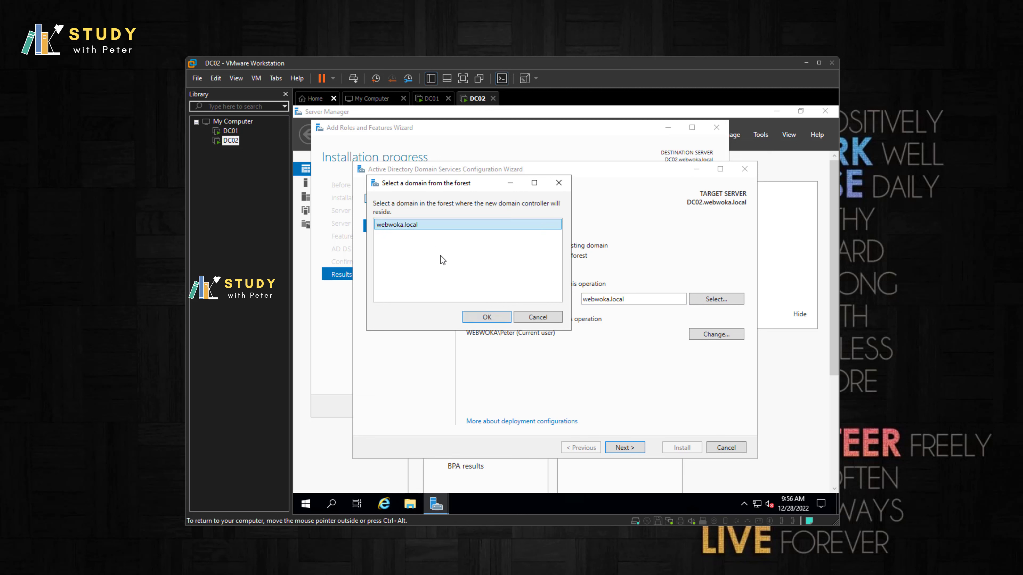
pyautogui.click(482, 319)
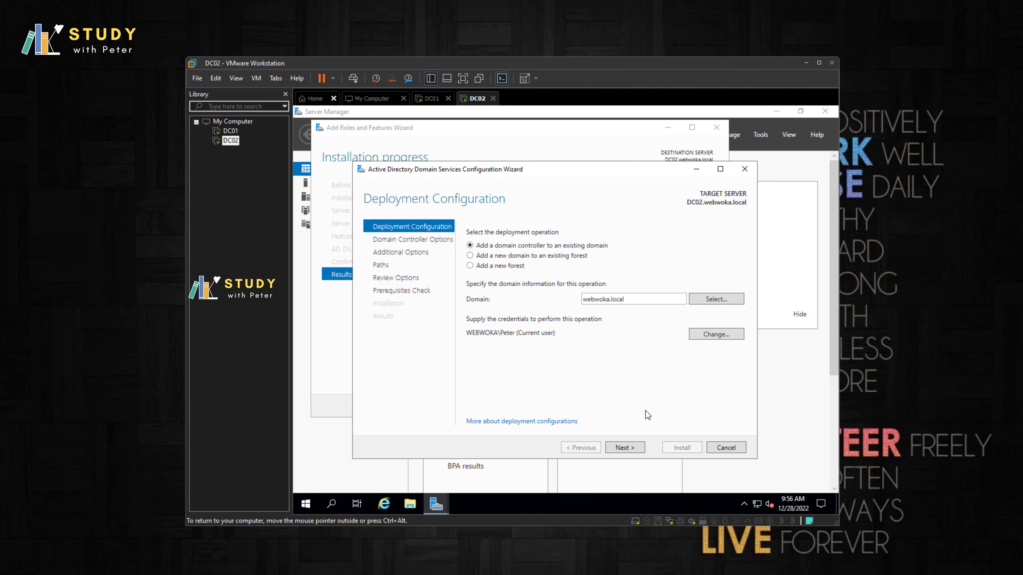
# Step: Enter and confirm the Directory Services Restore Mode password, then continue to DNS Options
pyautogui.click(629, 448)
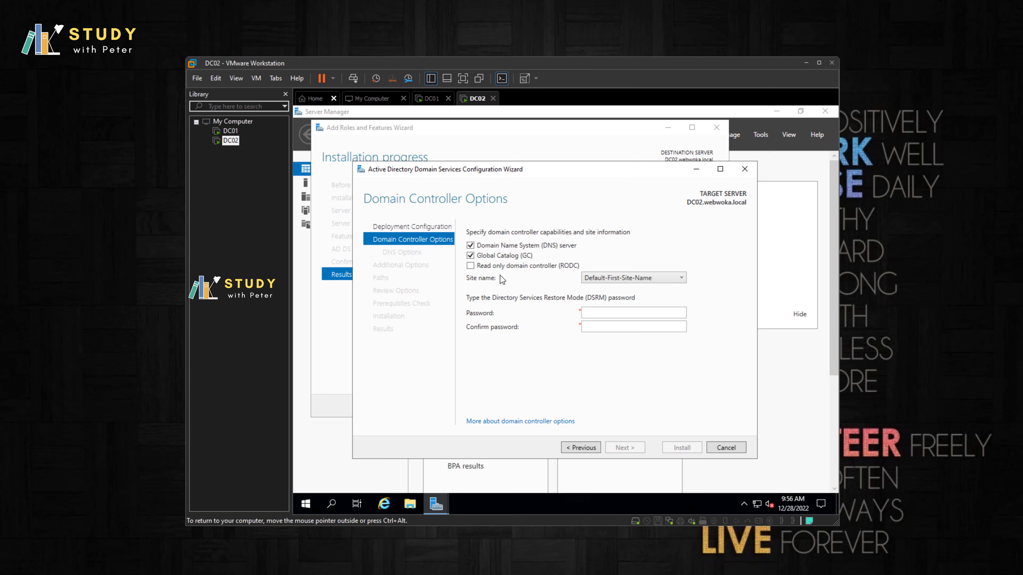
pyautogui.click(612, 313)
pyautogui.write('P@ssw0rd2022')
pyautogui.press('Tab')
pyautogui.write('P@ssw0rd20')
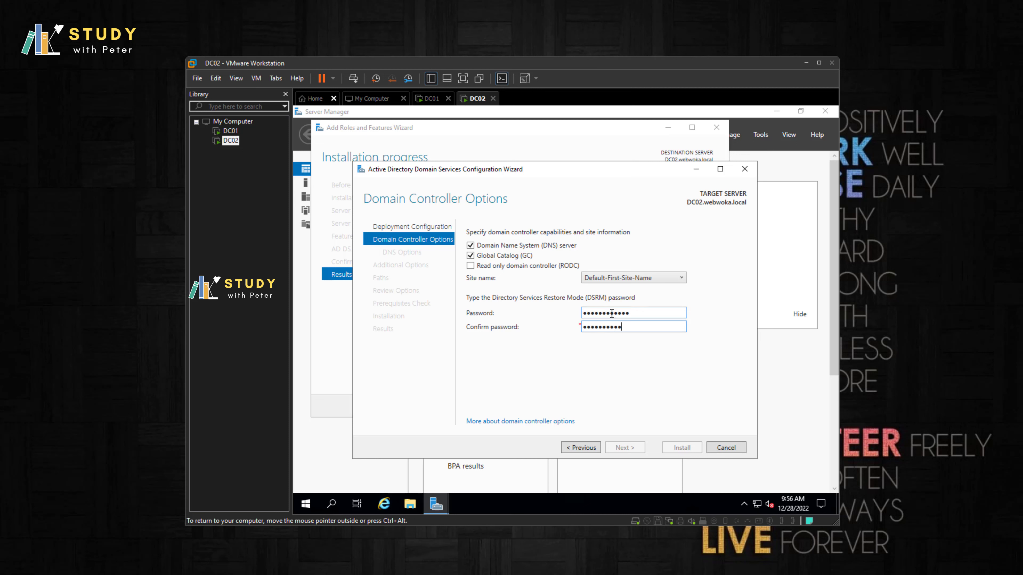
pyautogui.write('22')
pyautogui.click(616, 450)
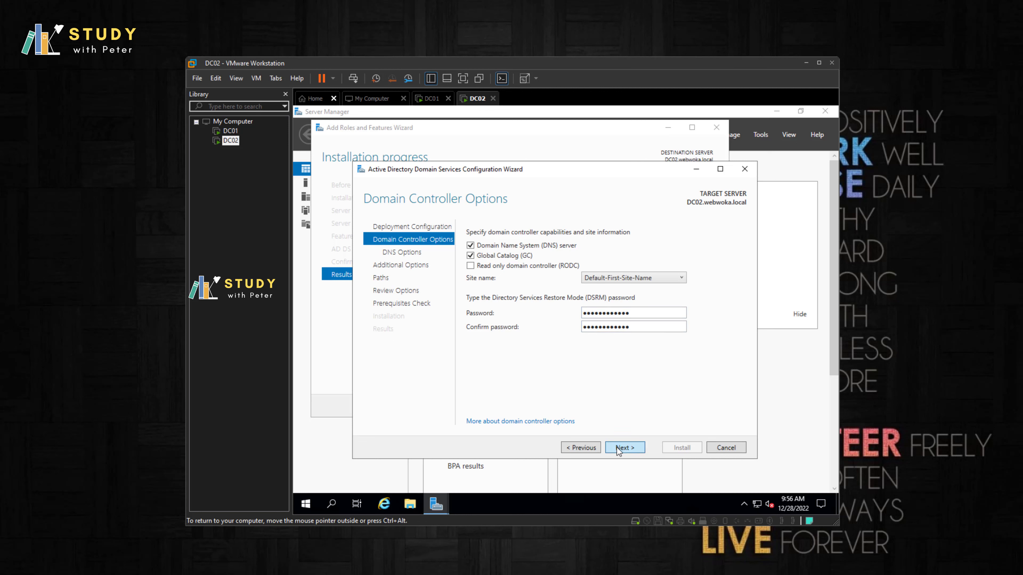
# Step: Keep replication from Any domain controller and the default paths, then run the prerequisites check
pyautogui.click(631, 449)
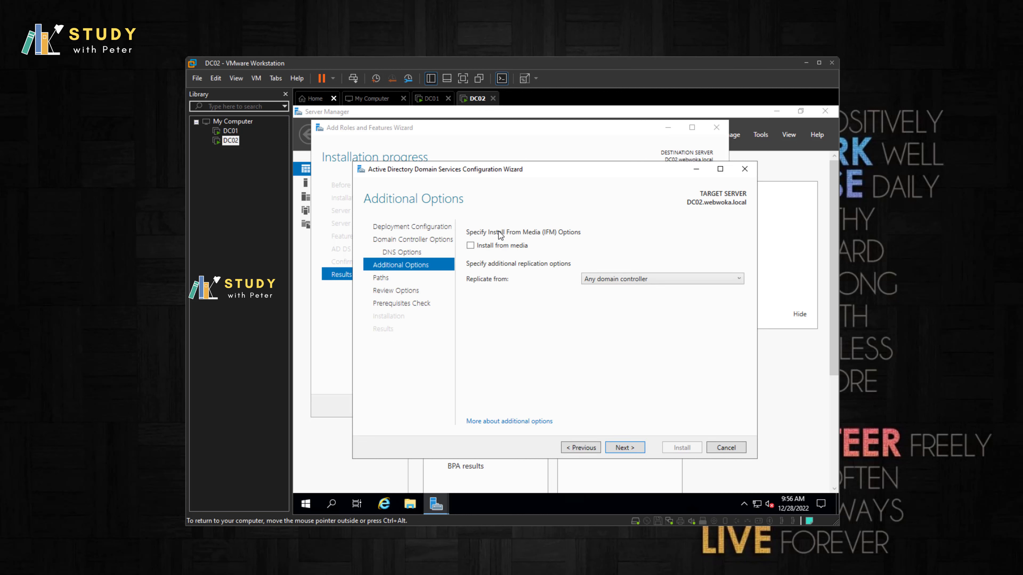
pyautogui.click(612, 283)
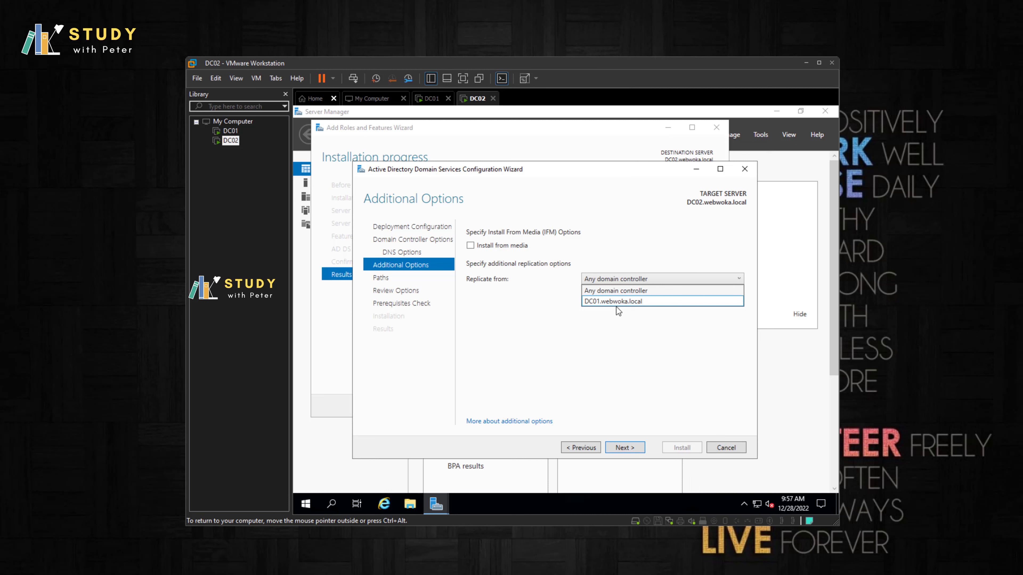
pyautogui.click(620, 290)
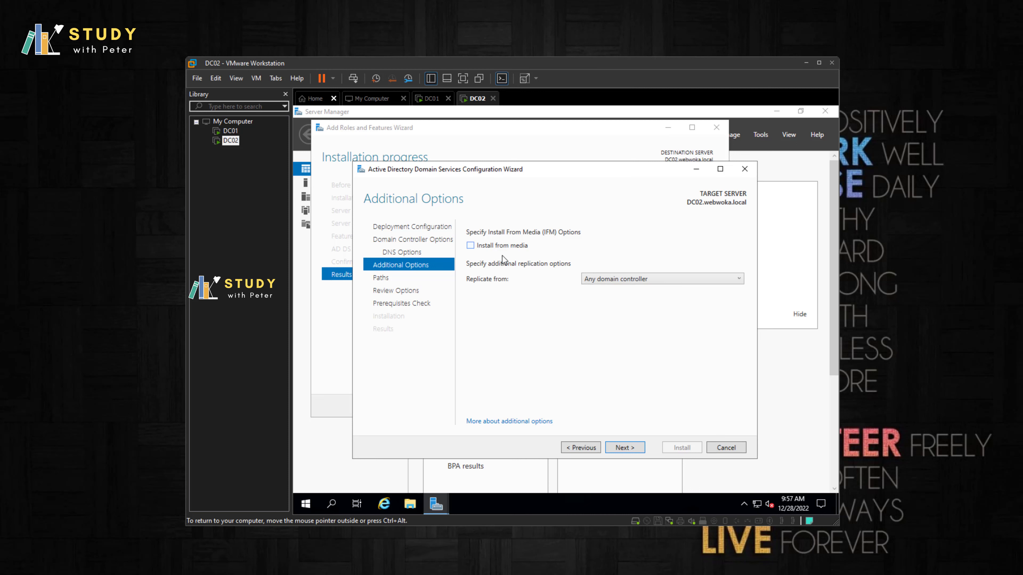
pyautogui.click(633, 452)
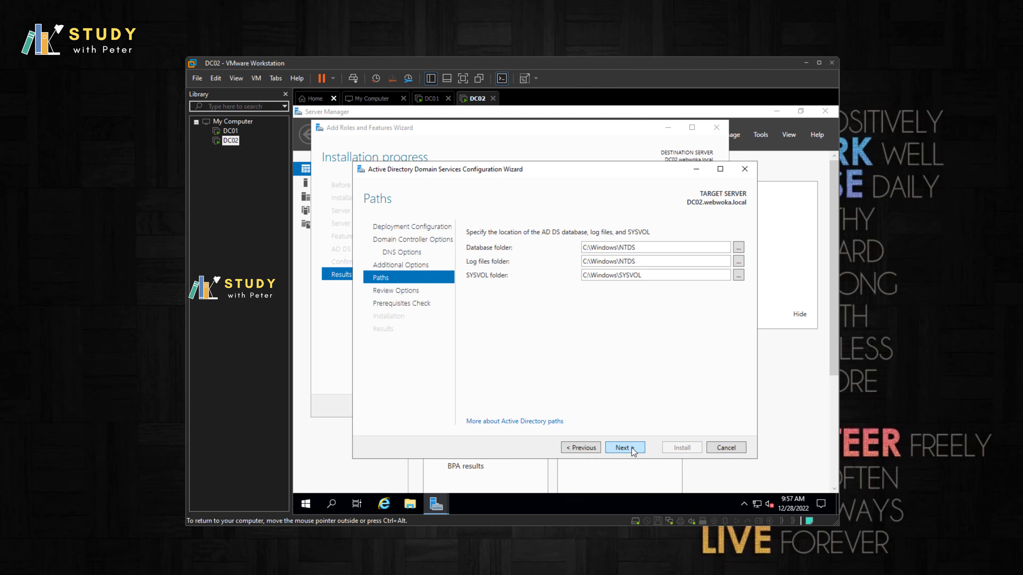
pyautogui.click(633, 452)
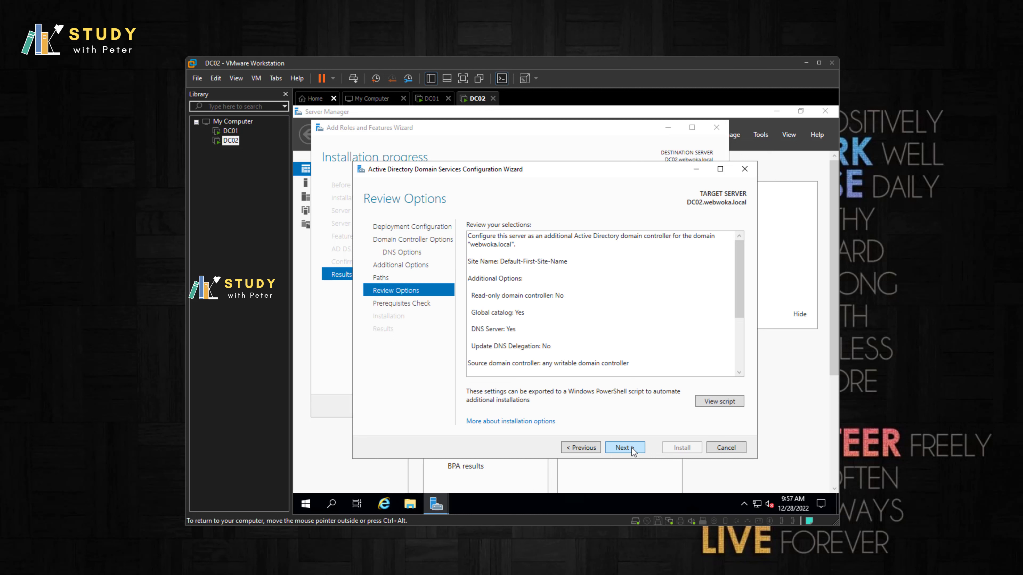
pyautogui.click(633, 452)
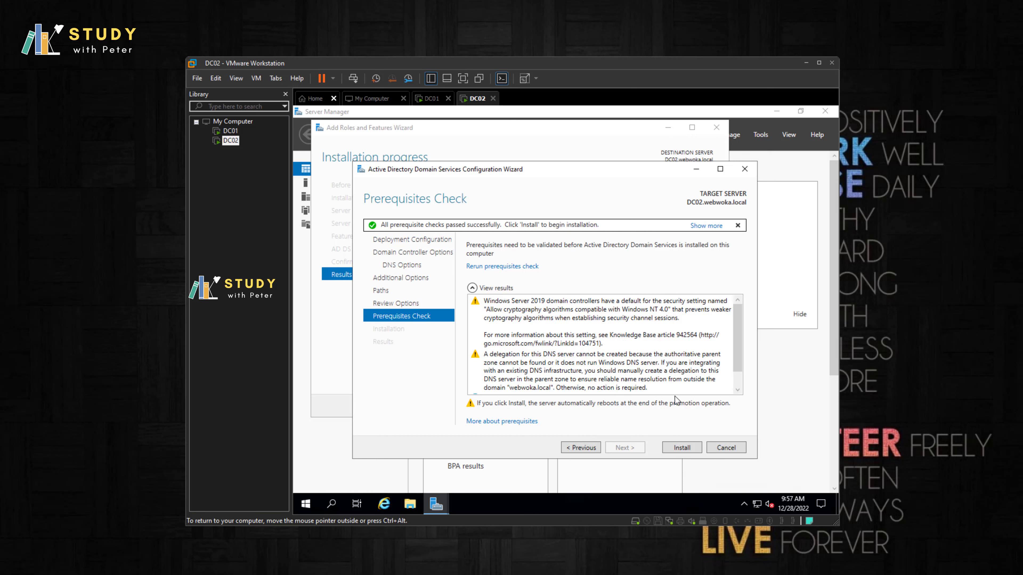
# Step: Install AD DS to make DC02 an additional domain controller
pyautogui.click(687, 449)
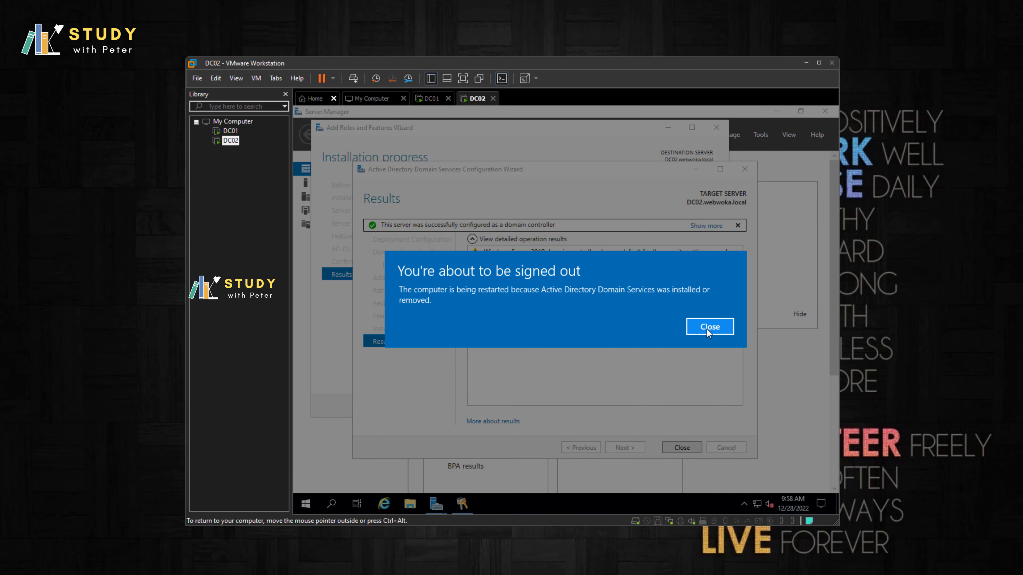
# Step: Dismiss the sign-out notice, close both wizards, and let DC02 reboot to its lock screen
pyautogui.click(708, 327)
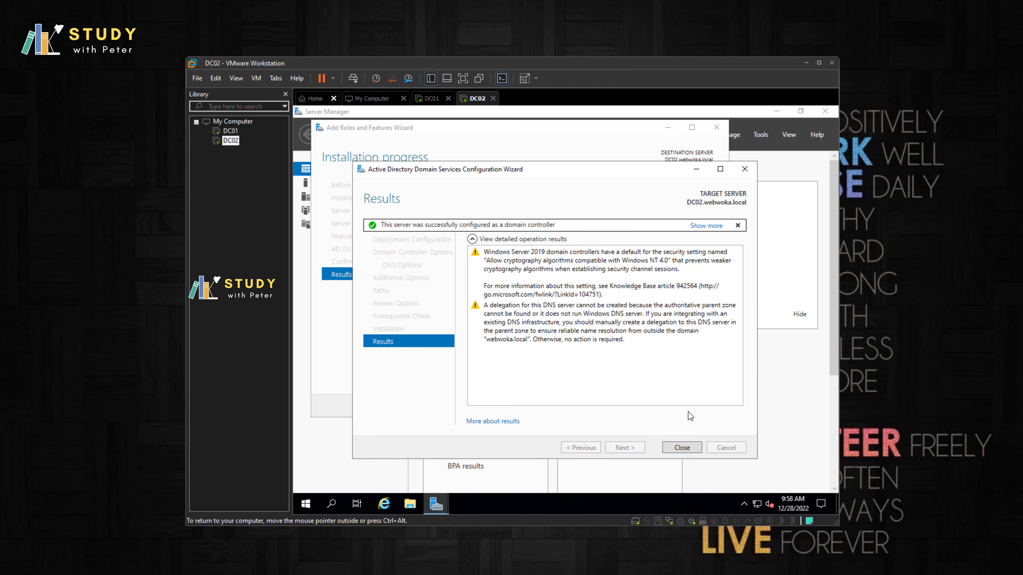
pyautogui.click(681, 447)
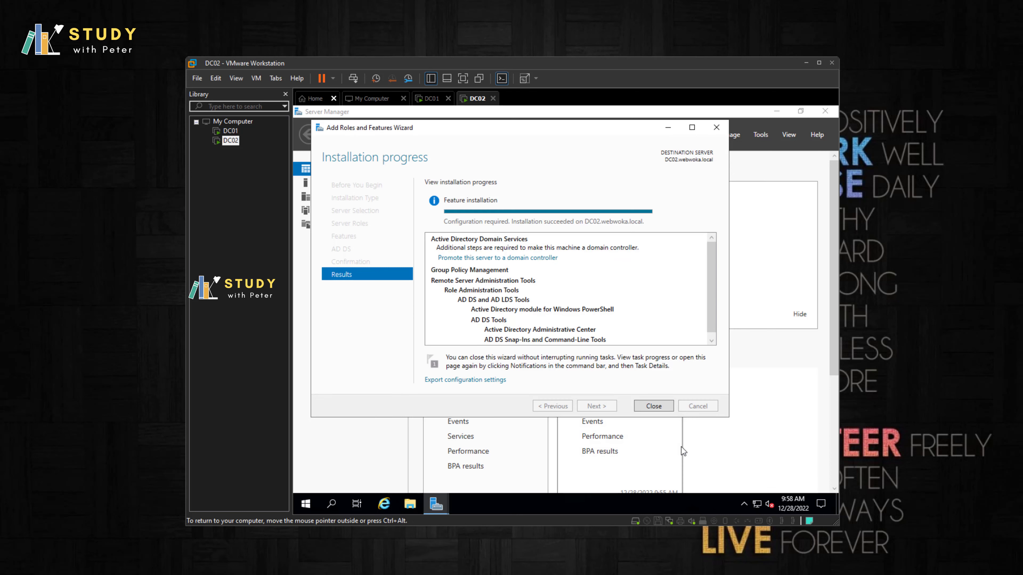
pyautogui.click(659, 405)
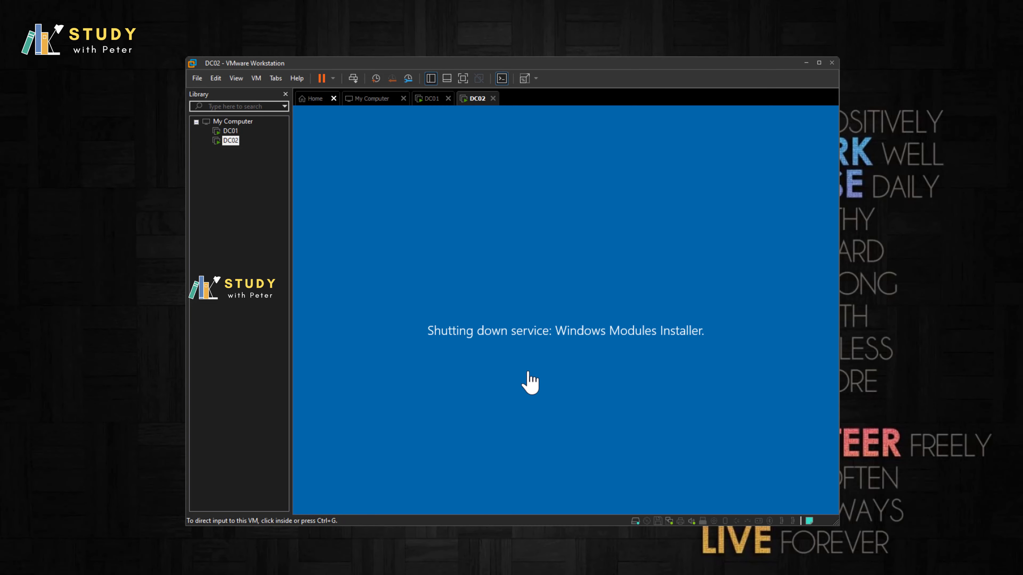
pyautogui.click(535, 404)
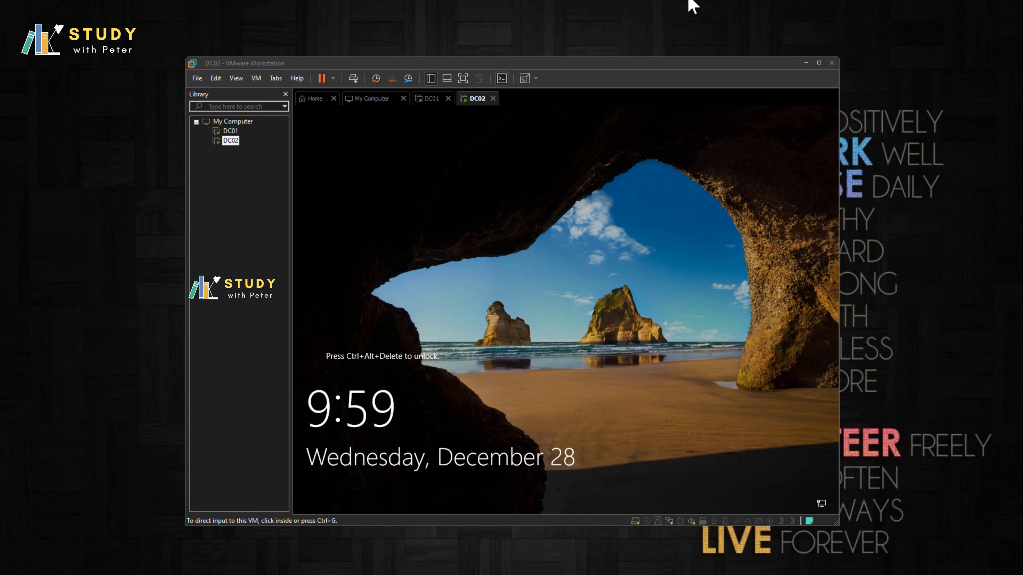
# Step: Sign back in to DC02 with the domain account password
pyautogui.click(352, 78)
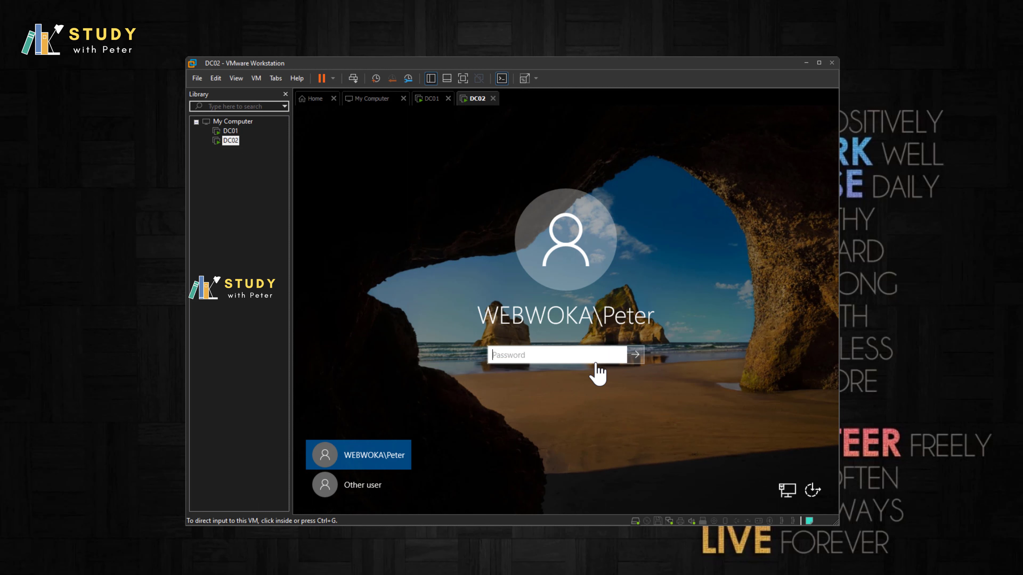
pyautogui.click(589, 356)
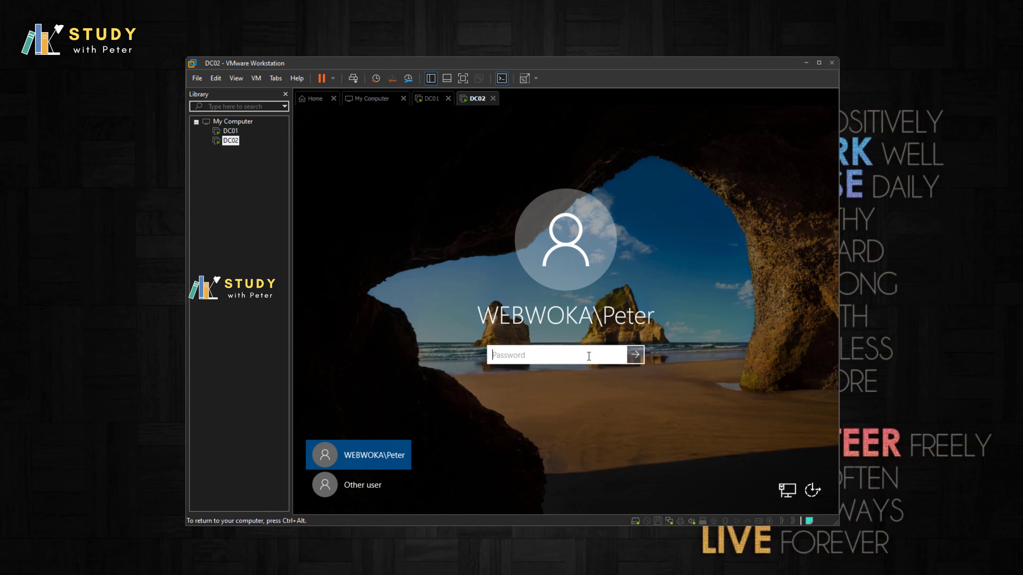
pyautogui.write('•••••••••••••')
pyautogui.press('Return')
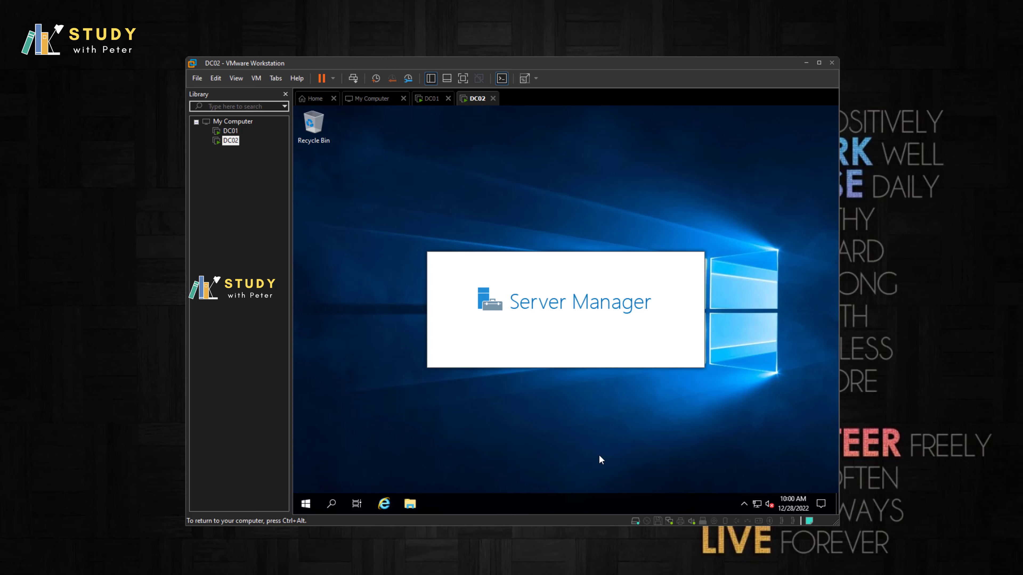
# Step: Refresh the DC02 desktop from its shortcut menu
pyautogui.click(529, 233)
pyautogui.rightClick(505, 206)
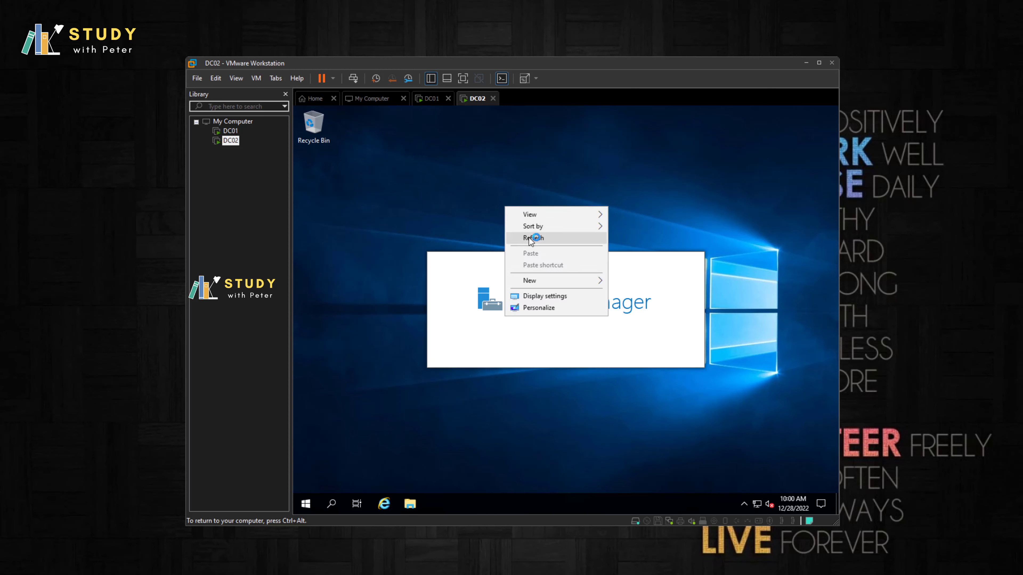
pyautogui.click(529, 237)
pyautogui.rightClick(499, 206)
pyautogui.click(533, 238)
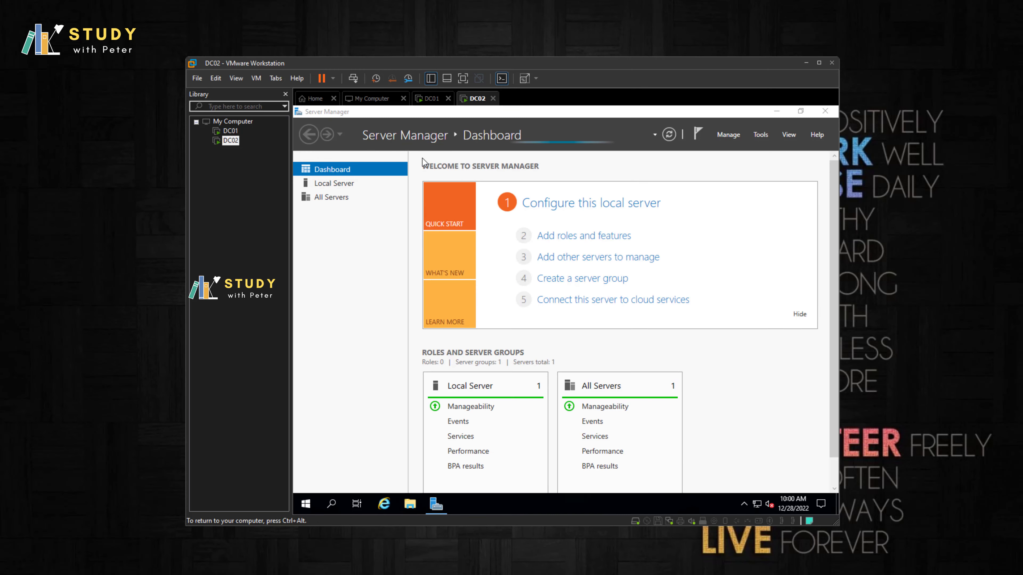
# Step: View the Local Server properties and launch Active Directory Users and Computers from Tools
pyautogui.click(332, 185)
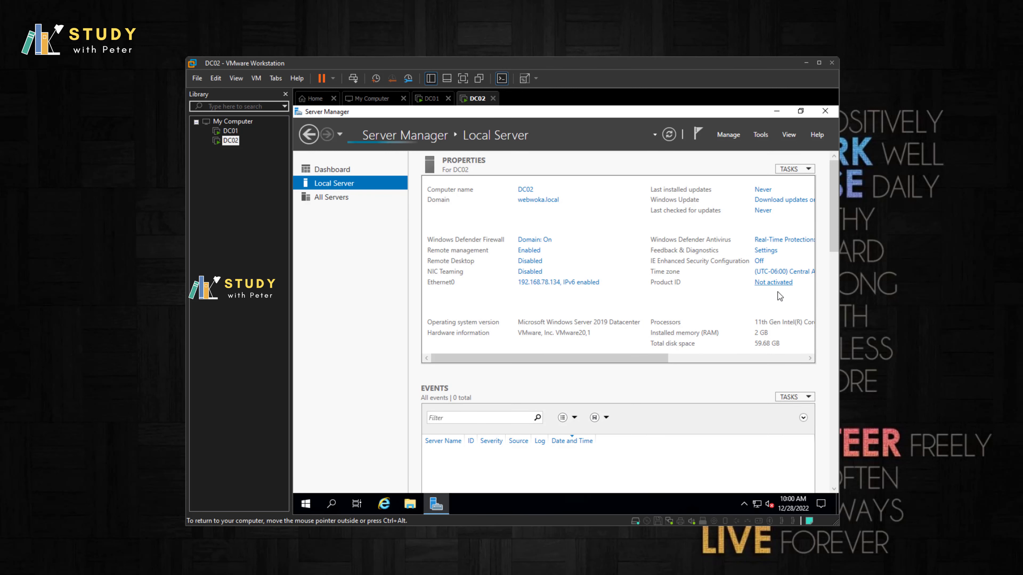
pyautogui.moveTo(663, 360); pyautogui.dragTo(757, 170)
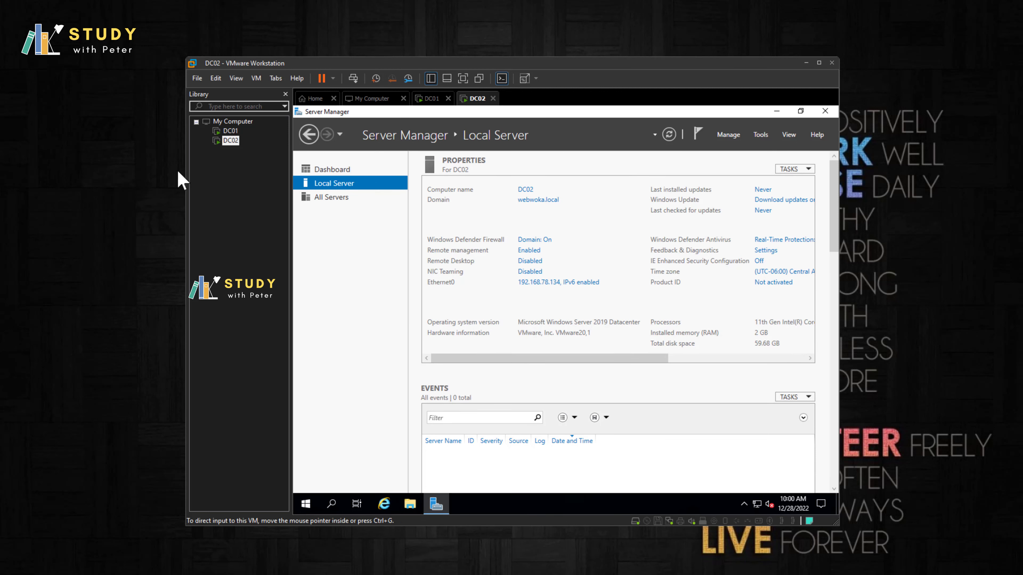
pyautogui.click(764, 134)
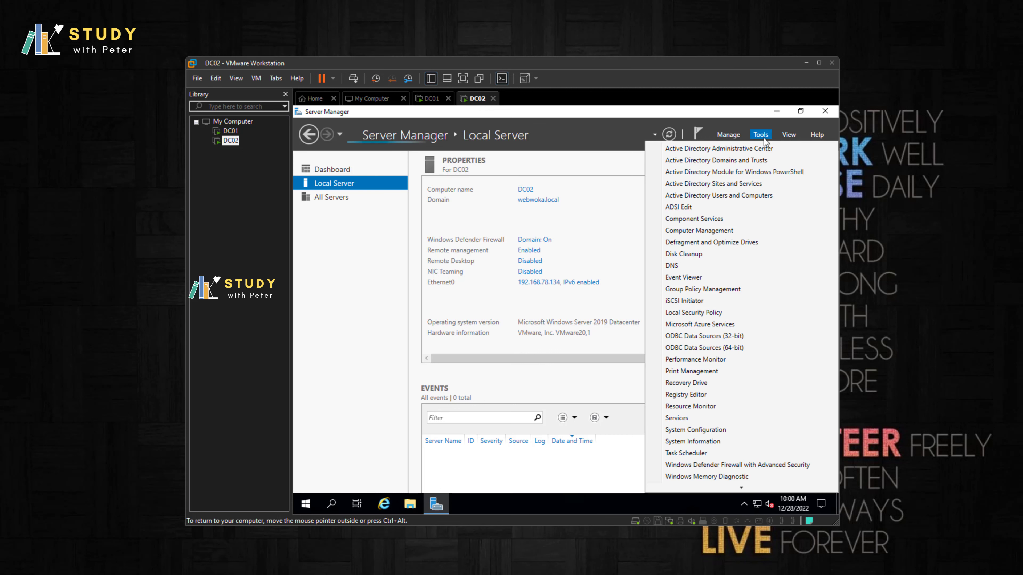
pyautogui.click(759, 195)
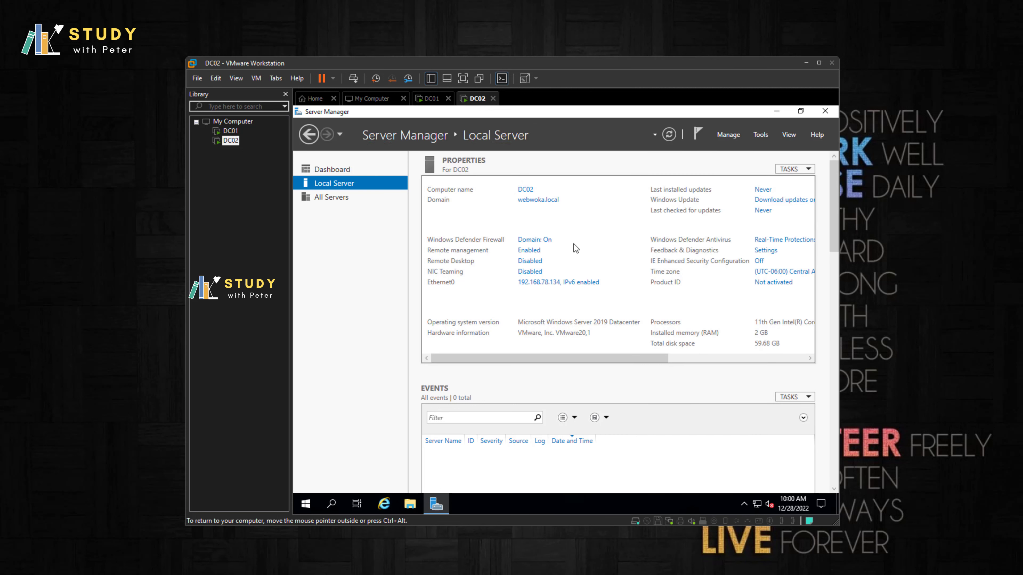
pyautogui.click(760, 135)
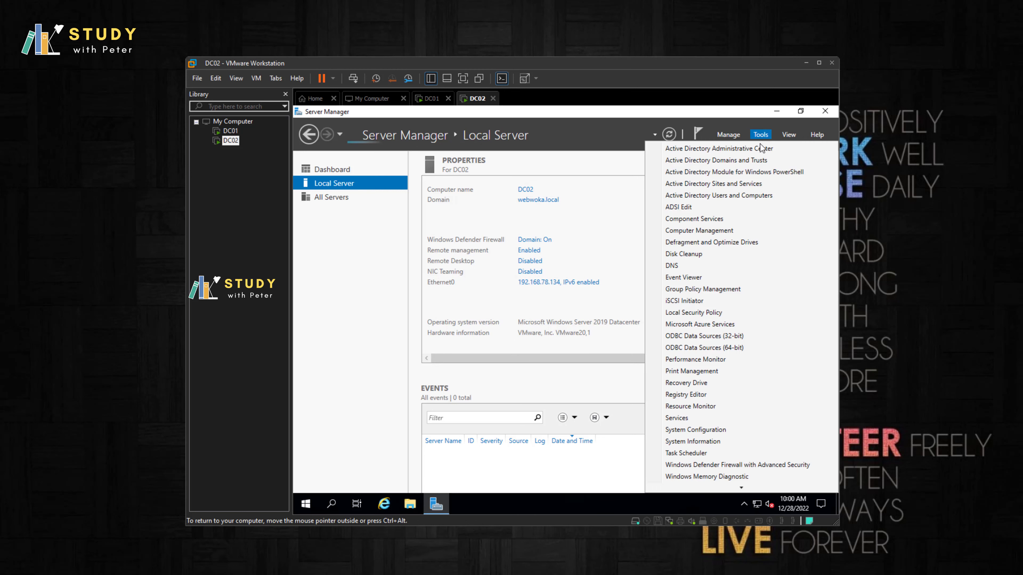
pyautogui.click(751, 195)
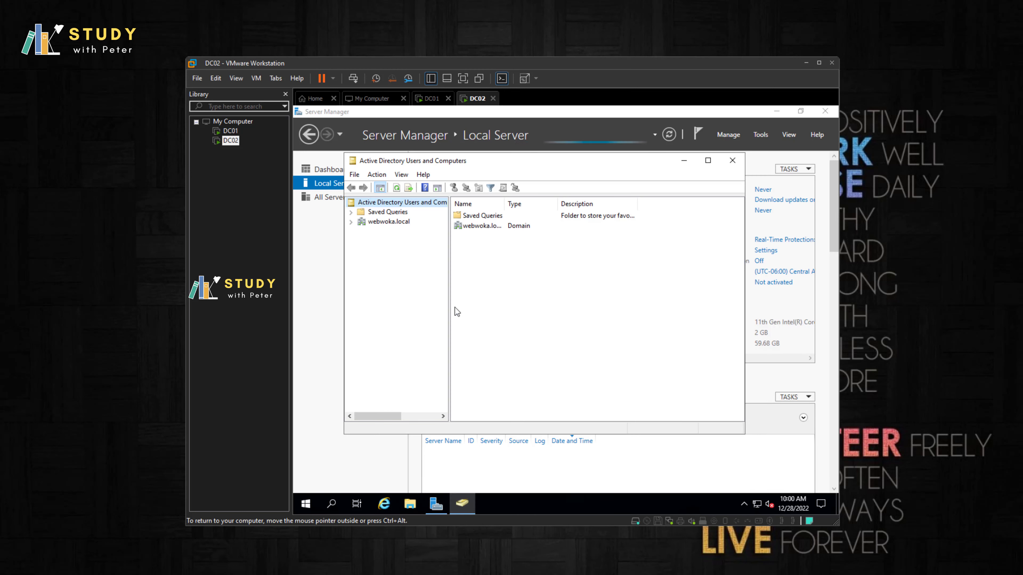
# Step: Open webwoka.local's Users container on DC02, widen the Name column, and switch to DC01
pyautogui.click(378, 222)
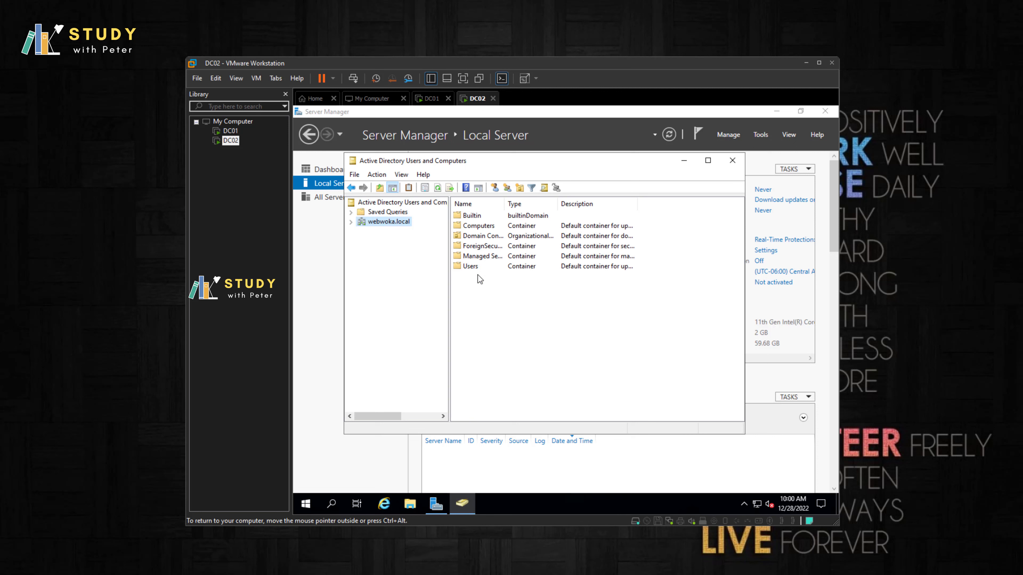
pyautogui.doubleClick(468, 267)
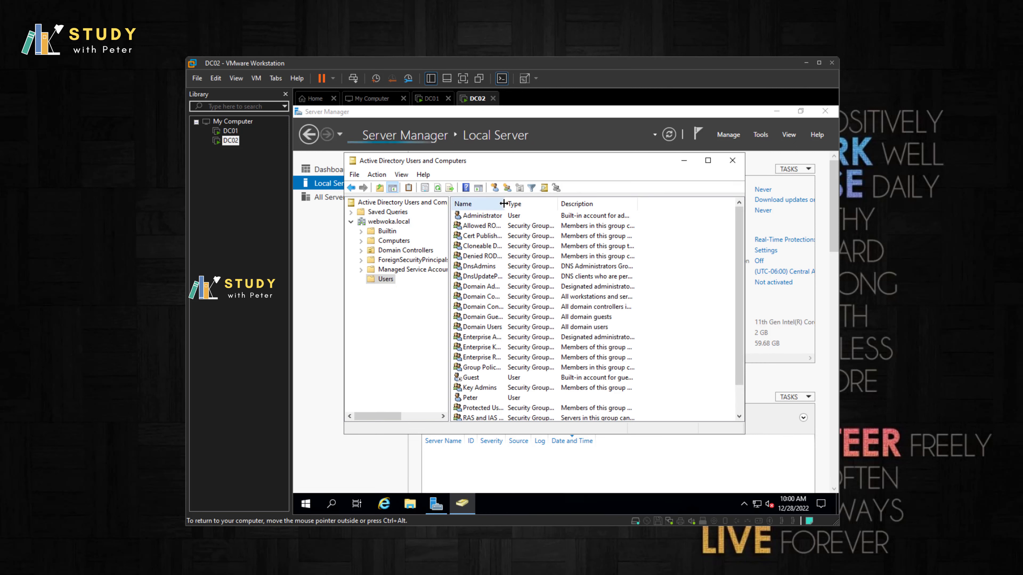
pyautogui.moveTo(503, 203); pyautogui.dragTo(556, 204)
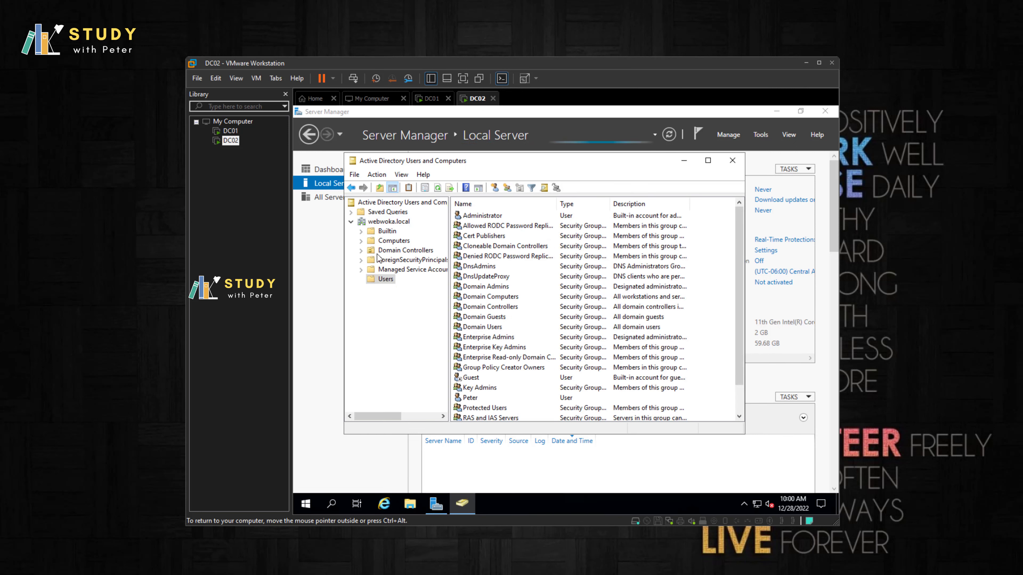
pyautogui.click(230, 130)
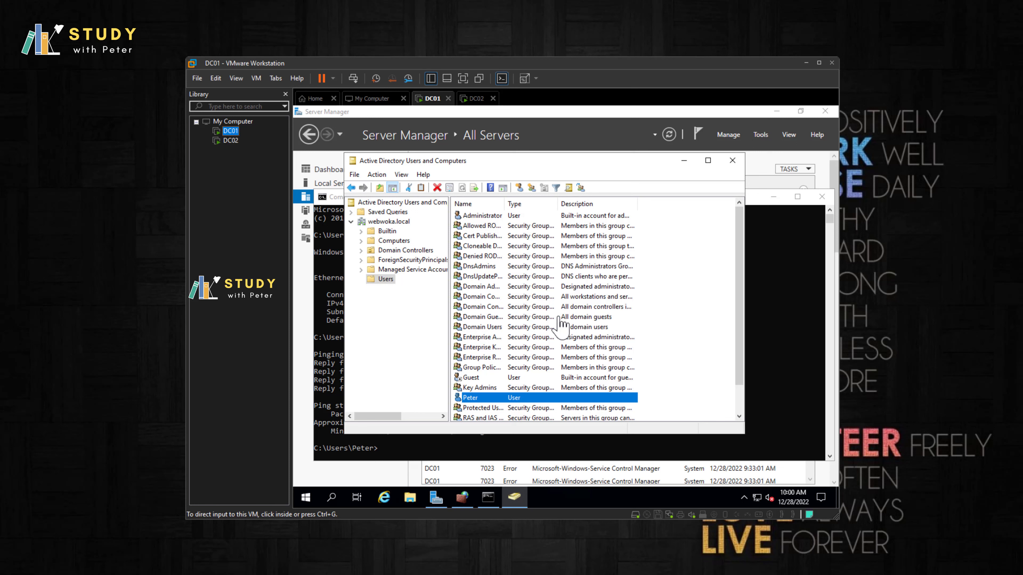
# Step: Begin a new user in Users: first name Test, last name User, logon name testuserone
pyautogui.rightClick(678, 343)
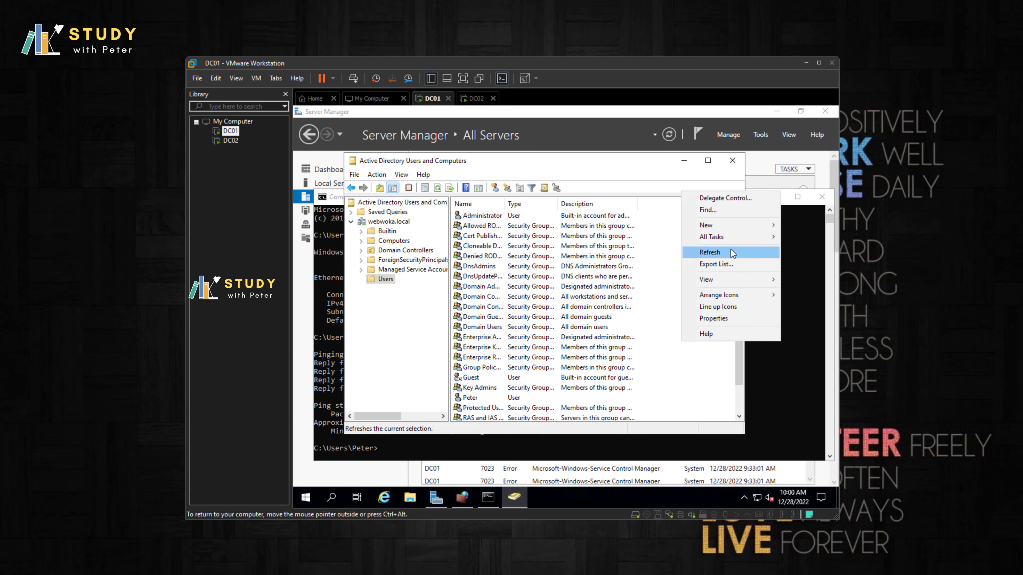
pyautogui.moveTo(725, 227)
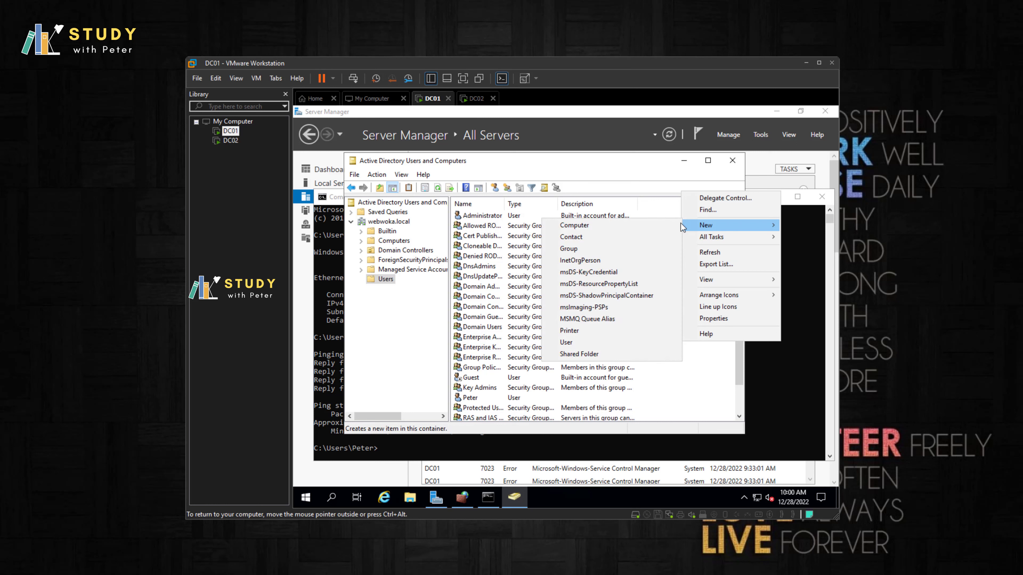
pyautogui.click(604, 342)
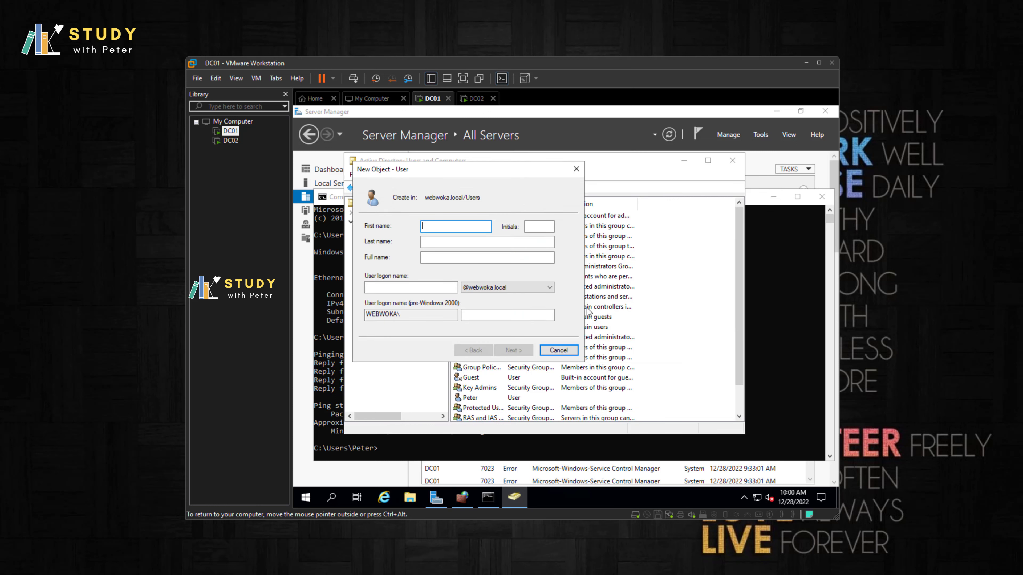
pyautogui.write('Test')
pyautogui.click(469, 239)
pyautogui.write('User')
pyautogui.click(439, 286)
pyautogui.write('testuser')
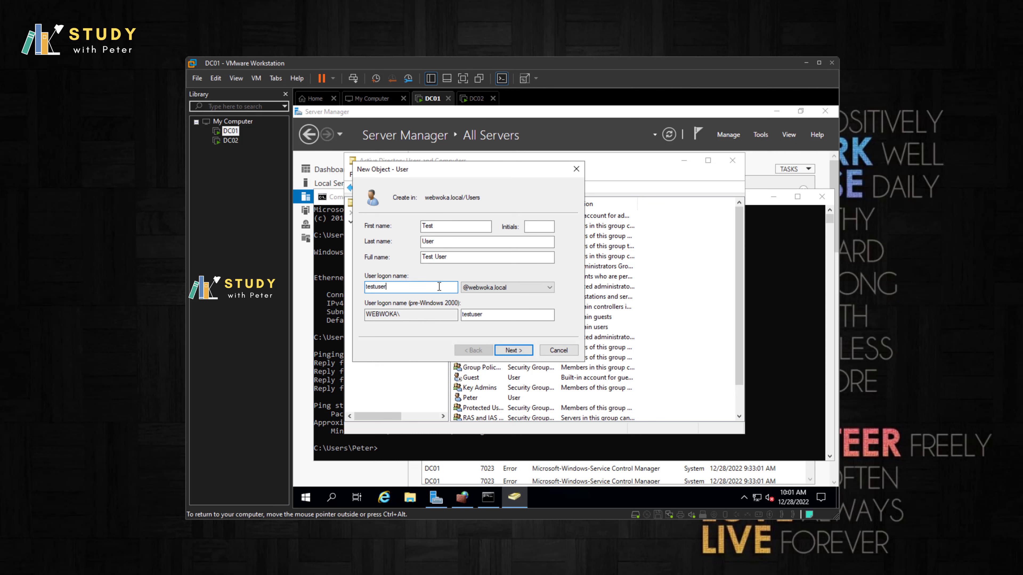
pyautogui.write('one')
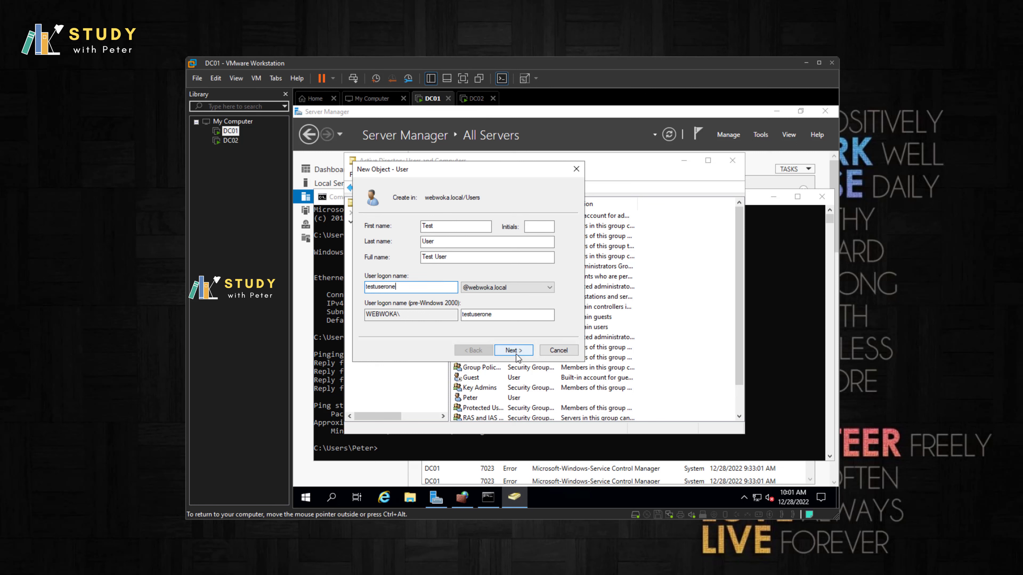
# Step: Set the user's password, clear 'must change password at next logon', and finish creating Test User
pyautogui.click(517, 351)
pyautogui.write('P@ssw0rd')
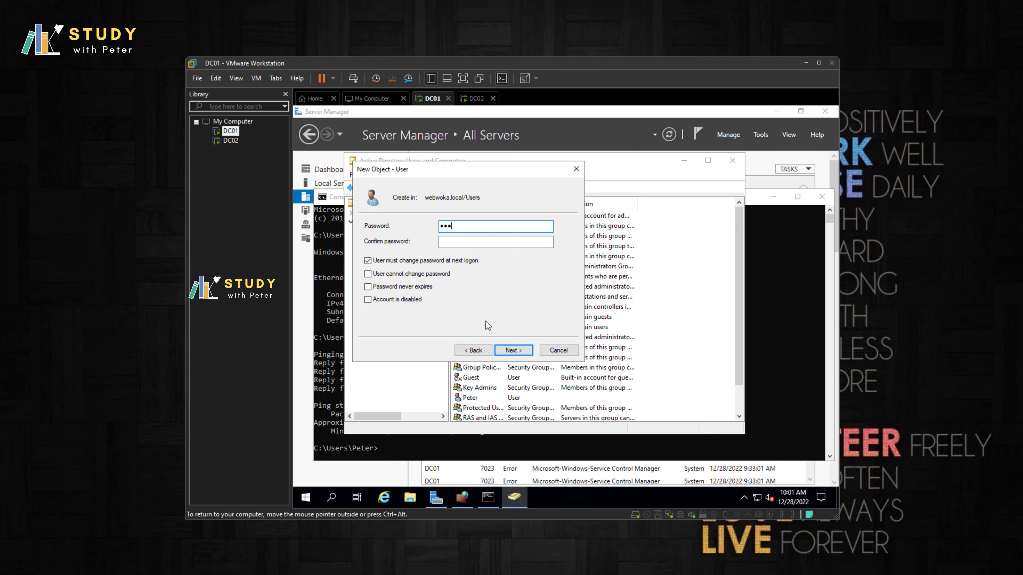
pyautogui.hotkey('ctrl', 'a')
pyautogui.press('BackSpace')
pyautogui.write('P@ssw0rd1234')
pyautogui.press('Tab')
pyautogui.write('P@ssw0rd1')
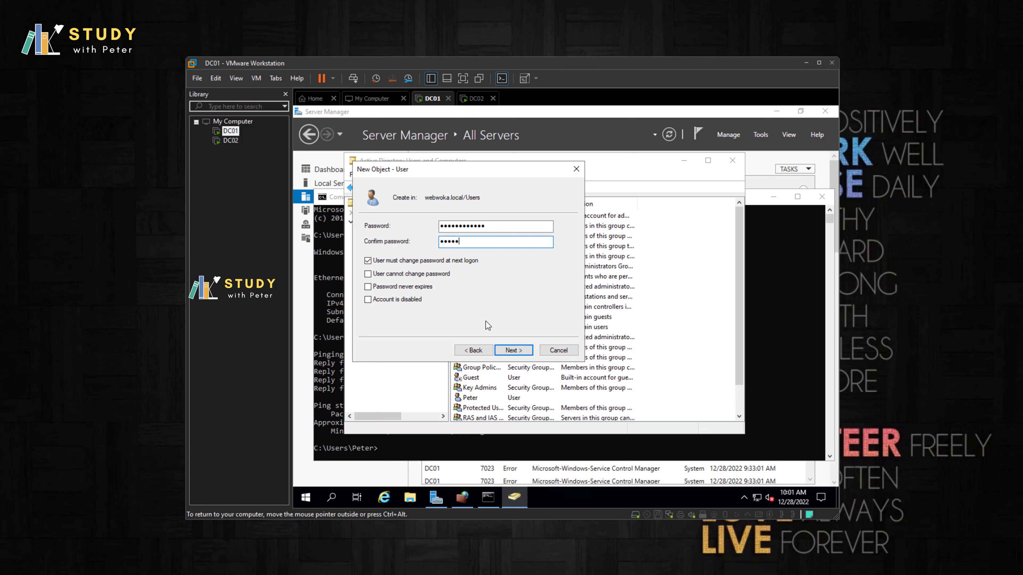
pyautogui.write('234')
pyautogui.click(422, 265)
pyautogui.click(520, 352)
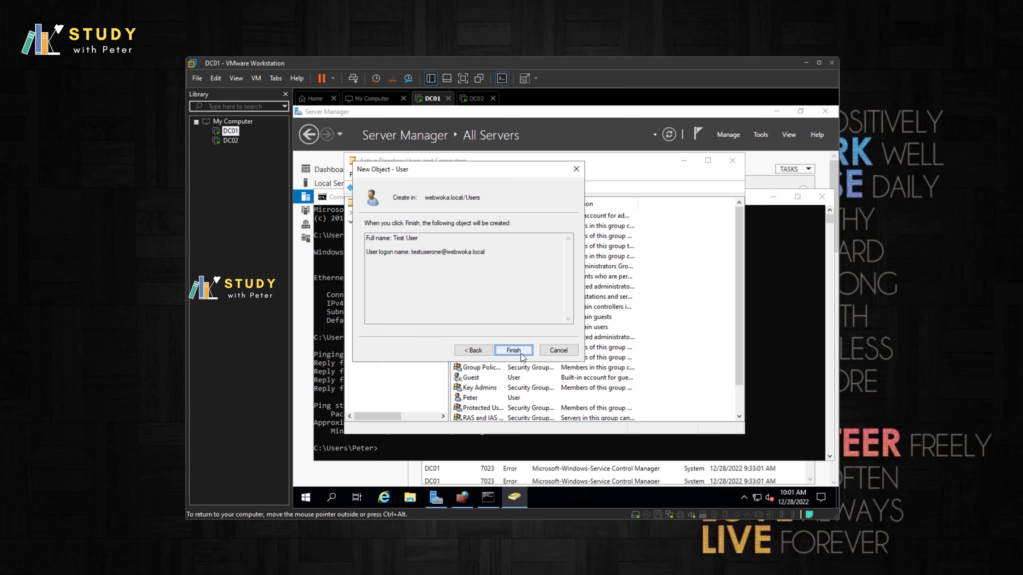
pyautogui.click(513, 350)
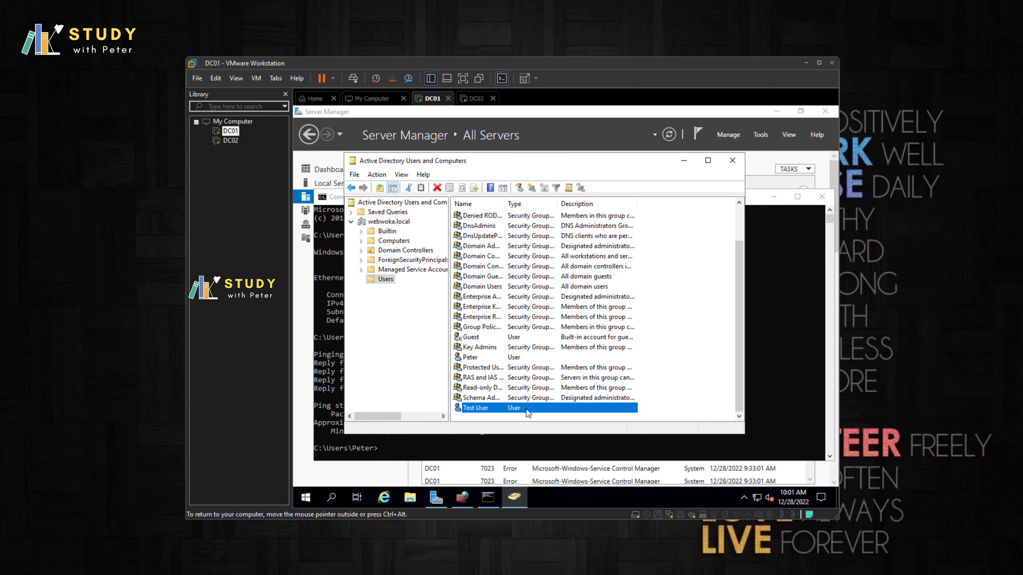
# Step: On DC02, refresh Users and check the replicated Test User's Account tab, then return to DC01
pyautogui.click(232, 144)
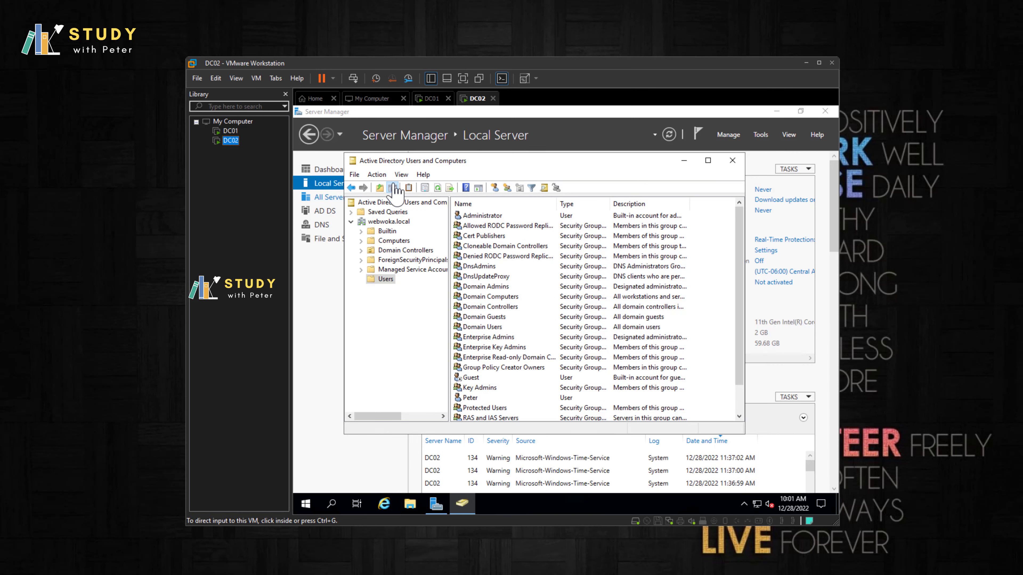
pyautogui.click(437, 189)
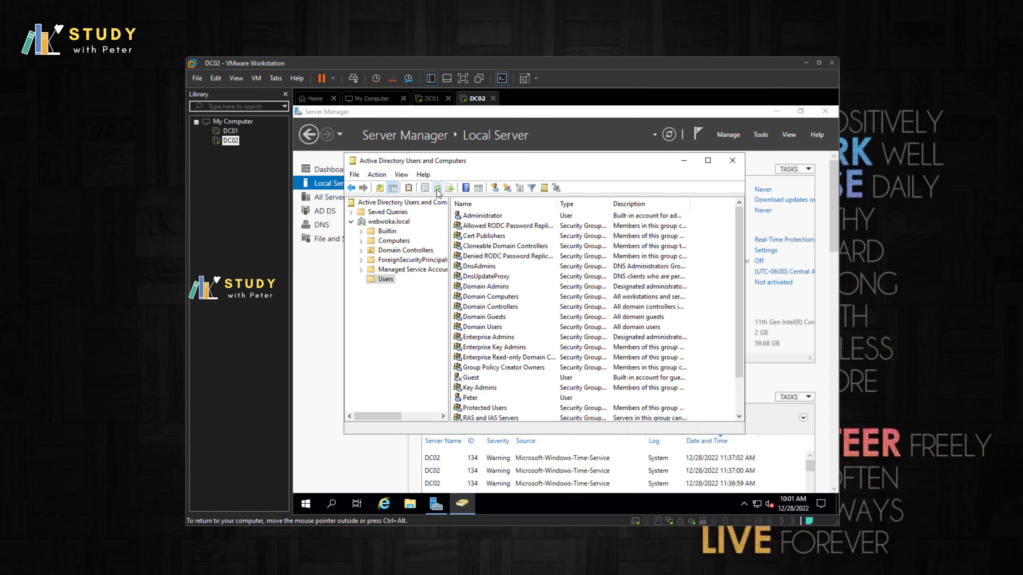
pyautogui.scroll(-2, 562, 298)
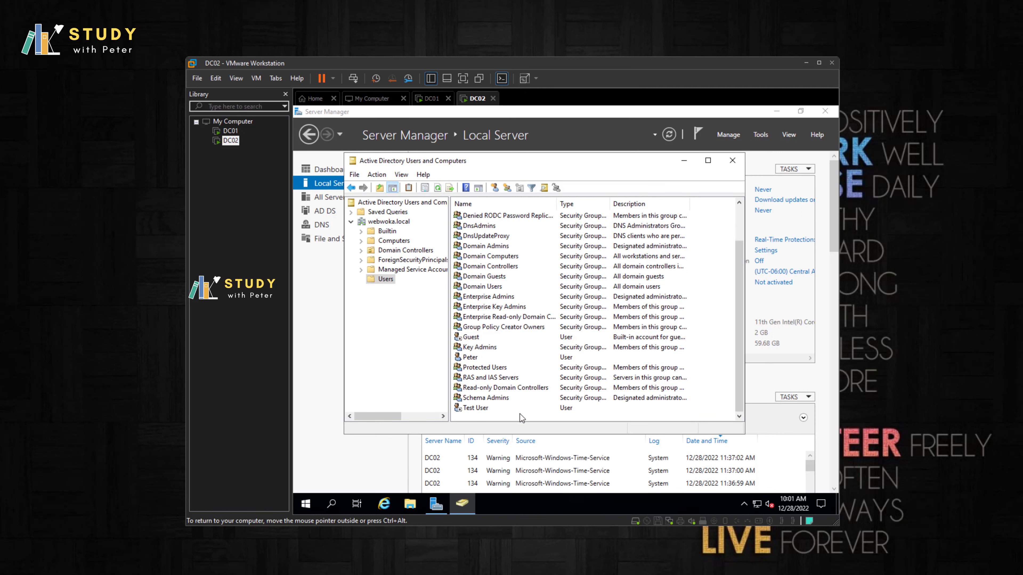
pyautogui.click(479, 408)
pyautogui.doubleClick(479, 408)
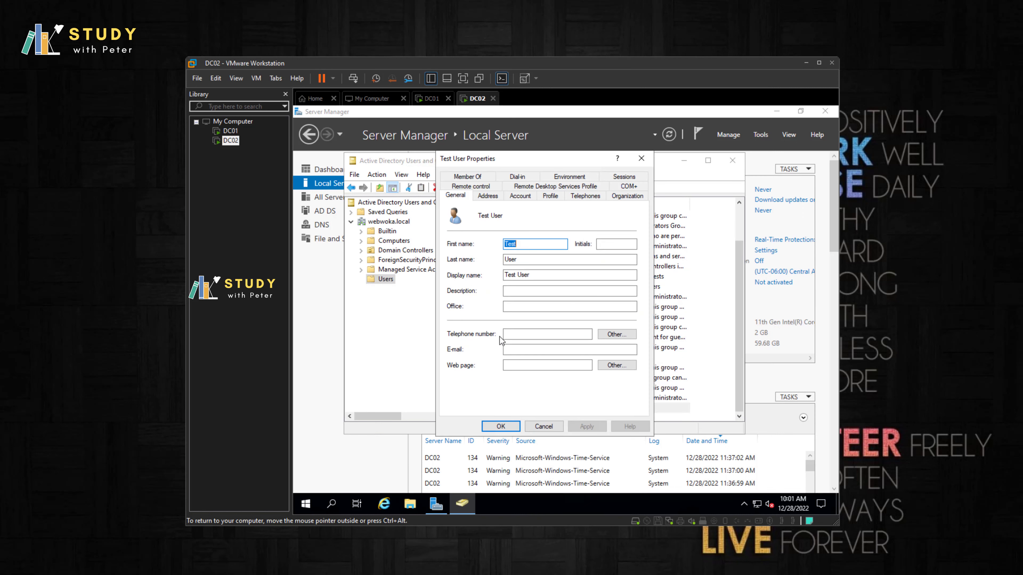
pyautogui.click(483, 196)
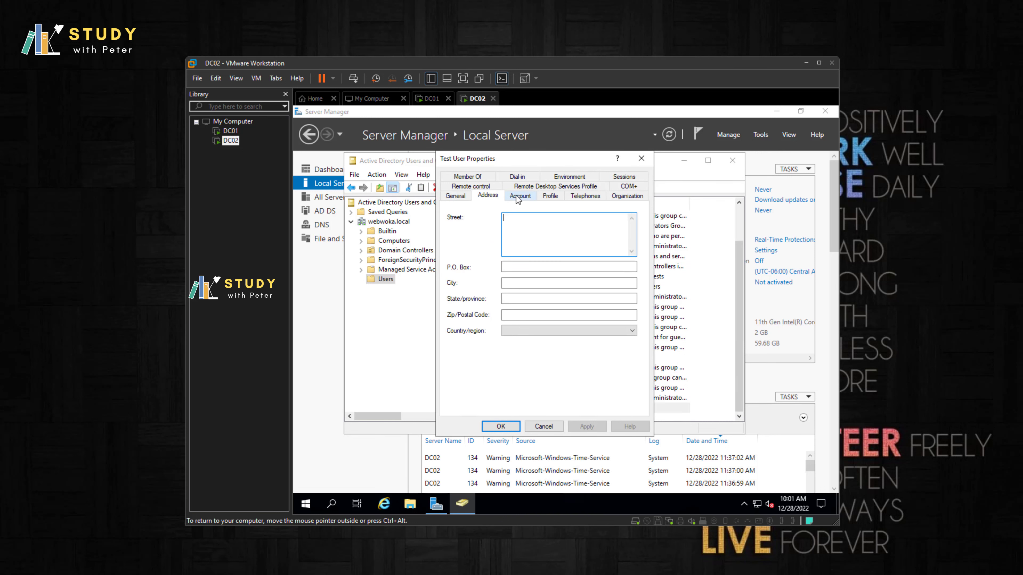
pyautogui.click(520, 196)
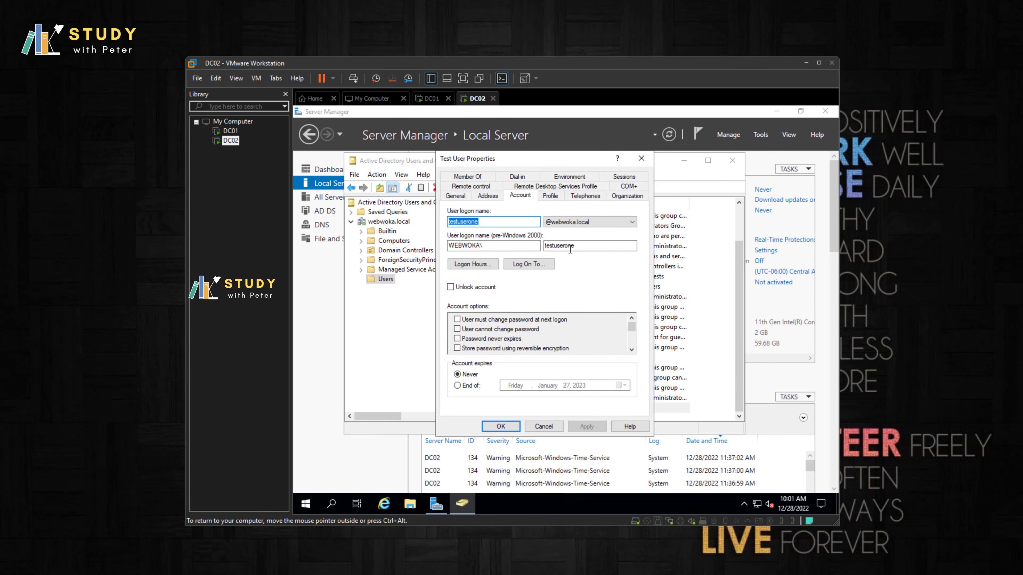
pyautogui.click(230, 132)
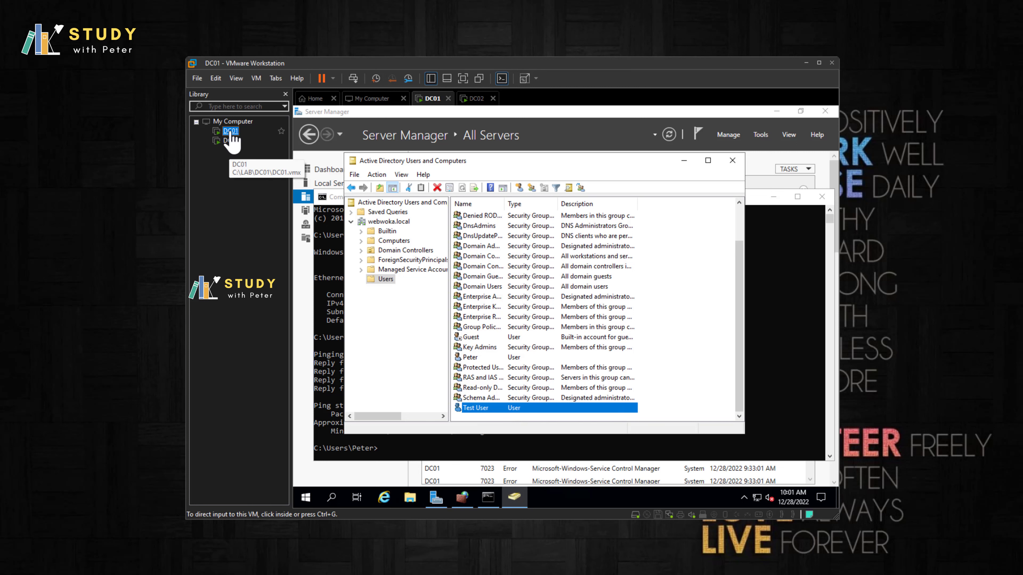
# Step: Switch between the DC02 and DC01 VMs, then close Active Directory Users and Computers on DC01
pyautogui.click(231, 141)
pyautogui.click(230, 132)
pyautogui.rightClick(230, 137)
pyautogui.click(224, 171)
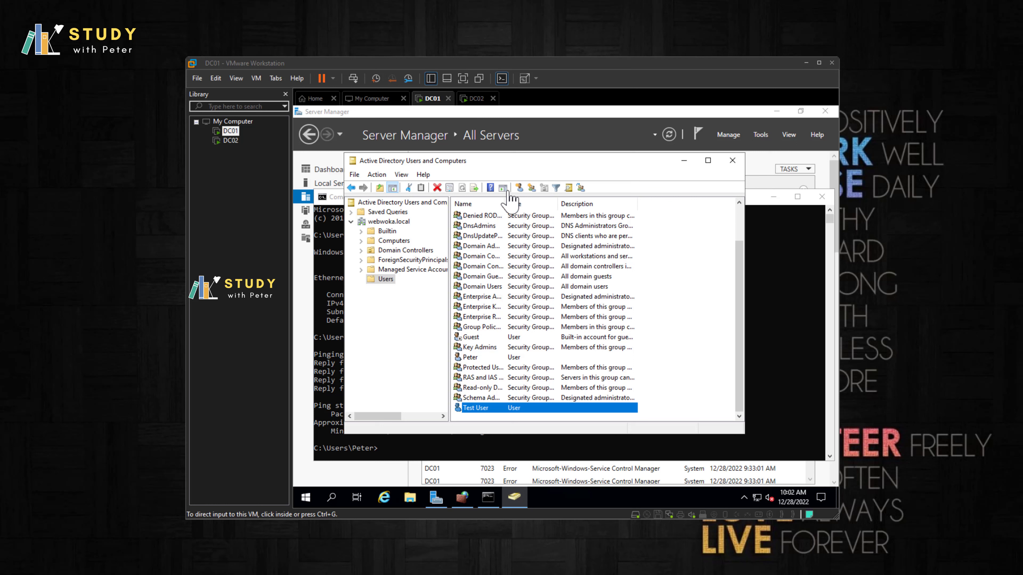
pyautogui.click(733, 161)
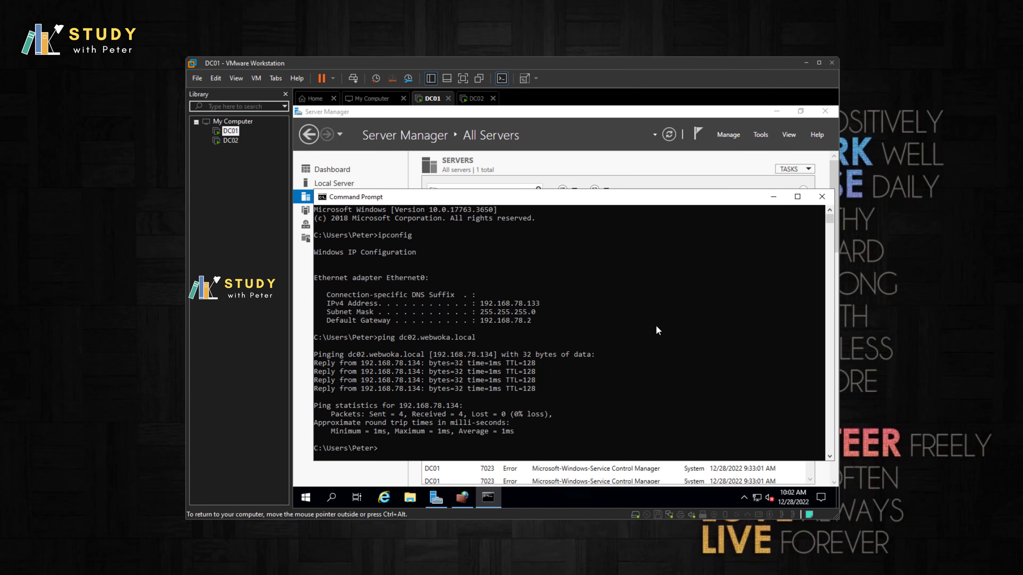
# Step: Close DC01's Command Prompt to reveal All Servers, and check the VMware library's context menu
pyautogui.click(822, 197)
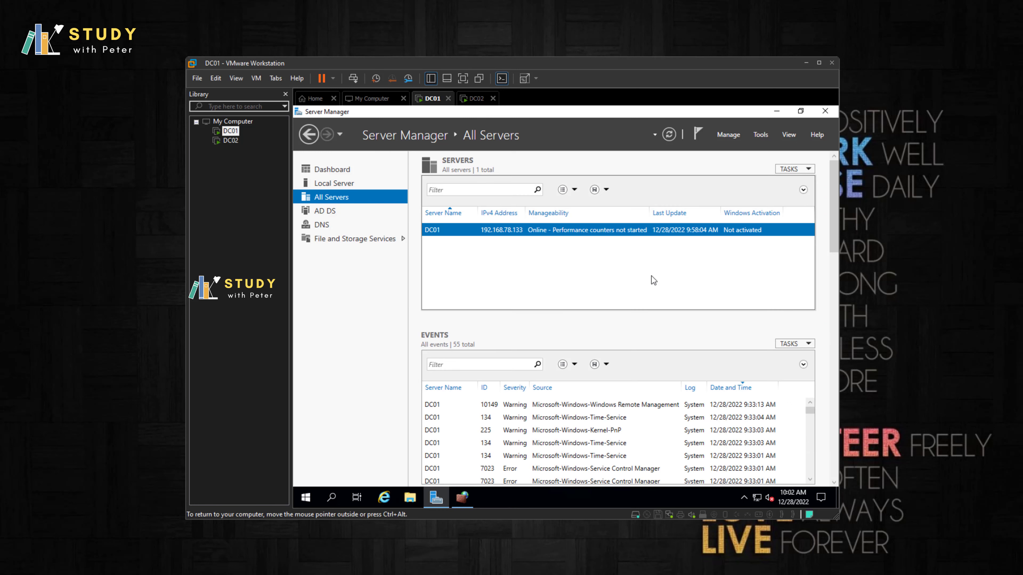
pyautogui.rightClick(235, 167)
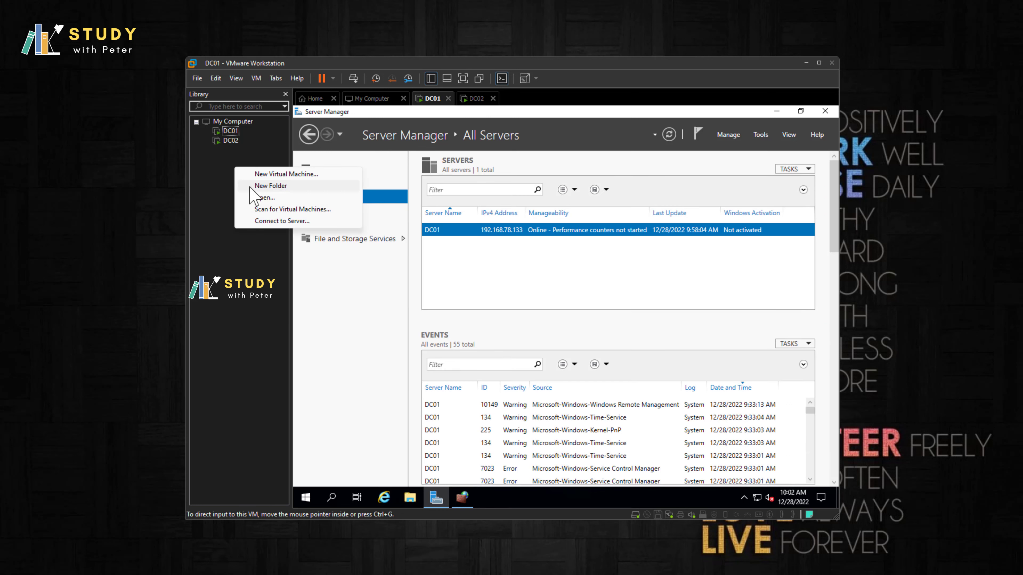
pyautogui.click(219, 161)
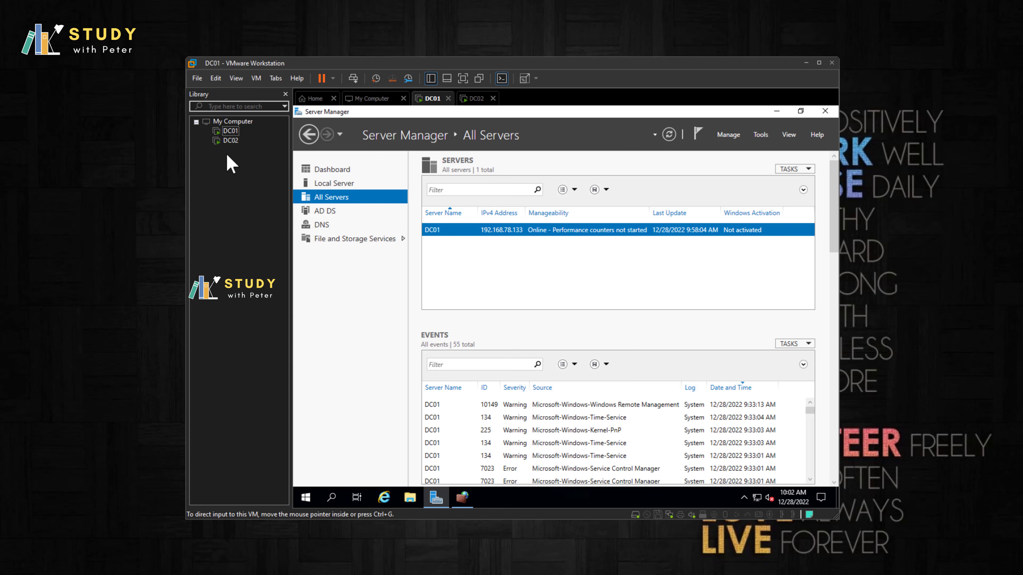
pyautogui.rightClick(225, 153)
pyautogui.click(226, 248)
pyautogui.rightClick(225, 159)
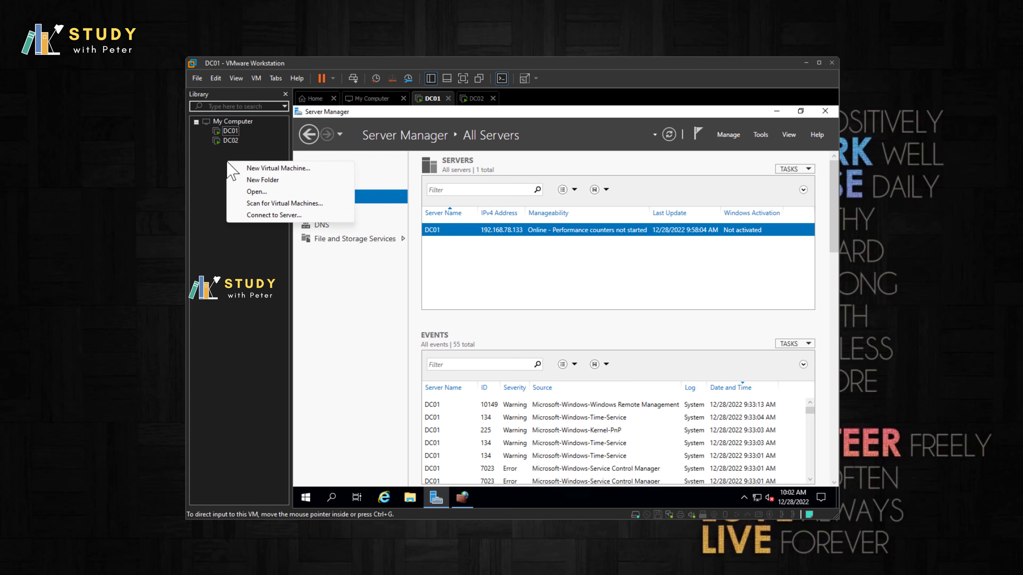
pyautogui.click(229, 252)
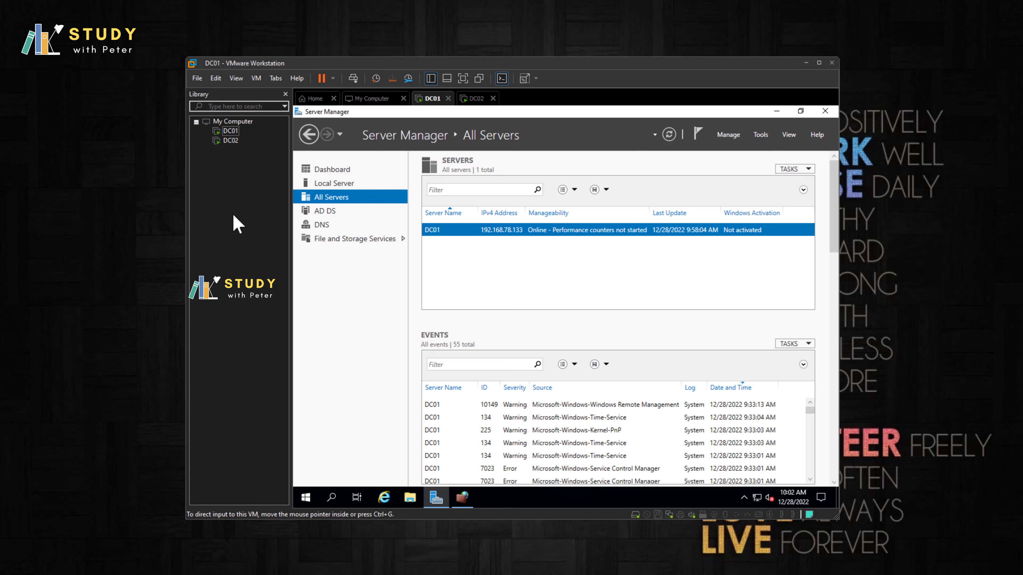